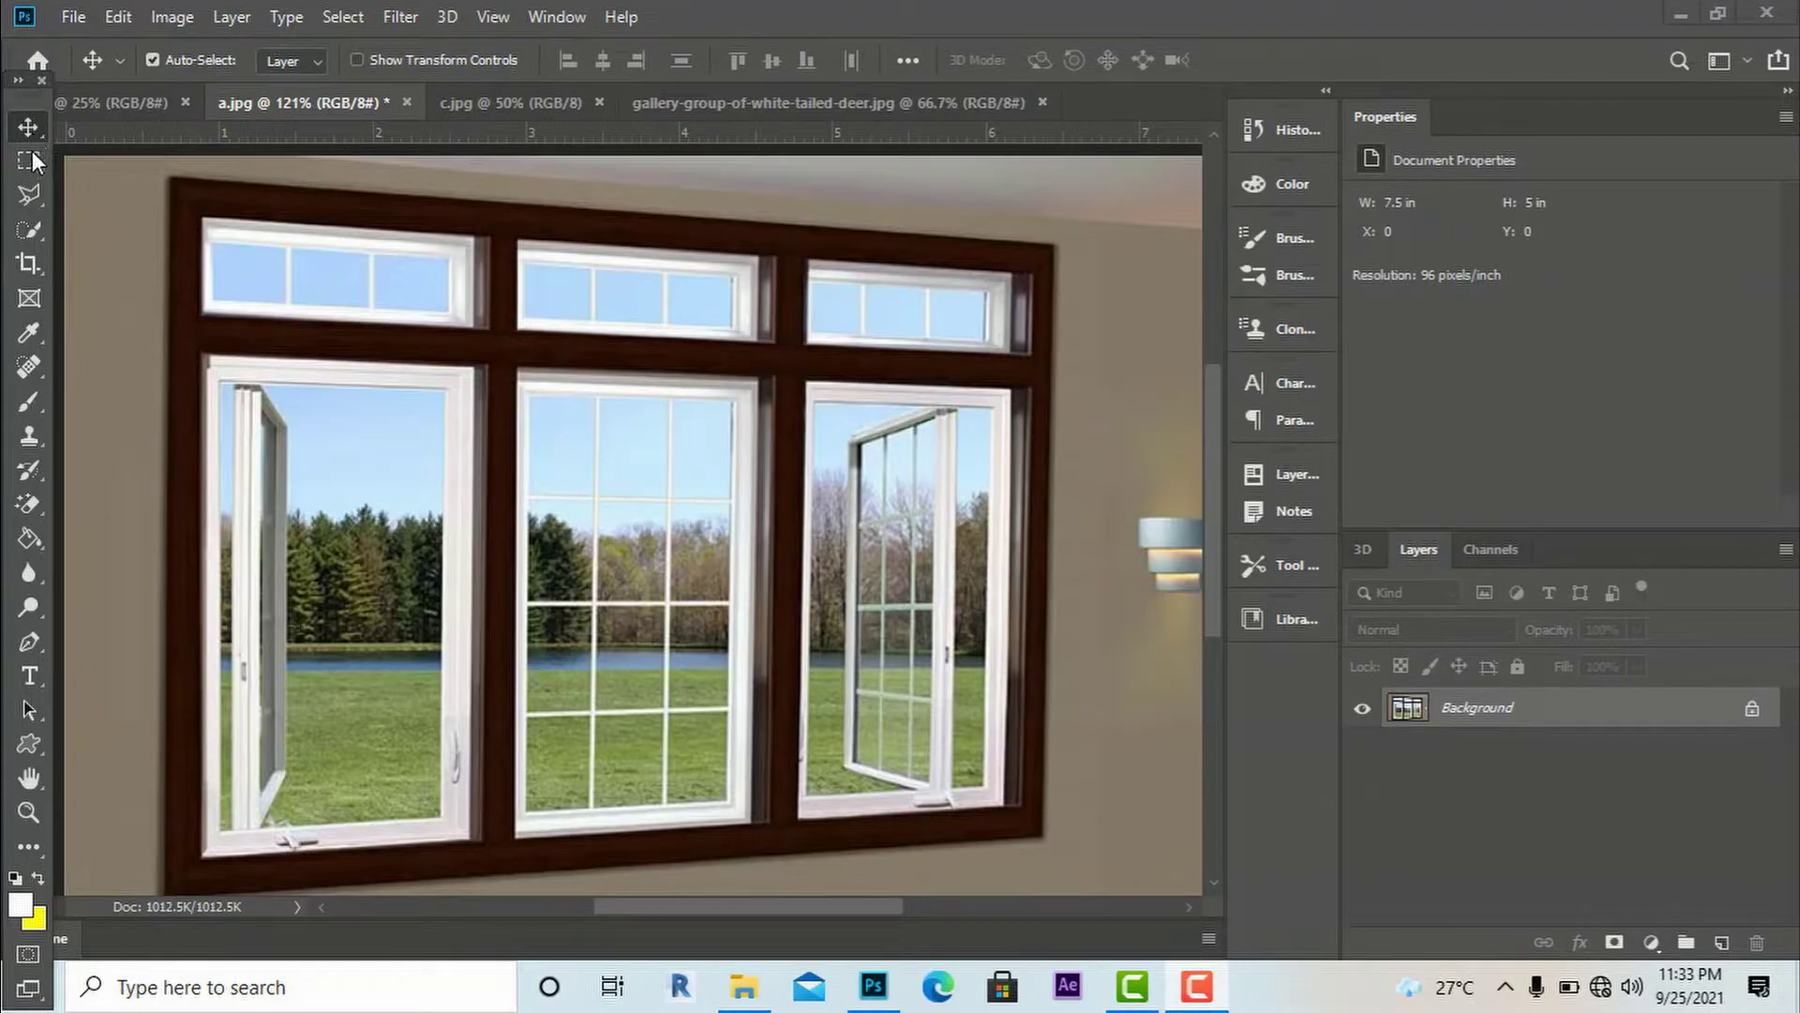
pyautogui.click(43, 238)
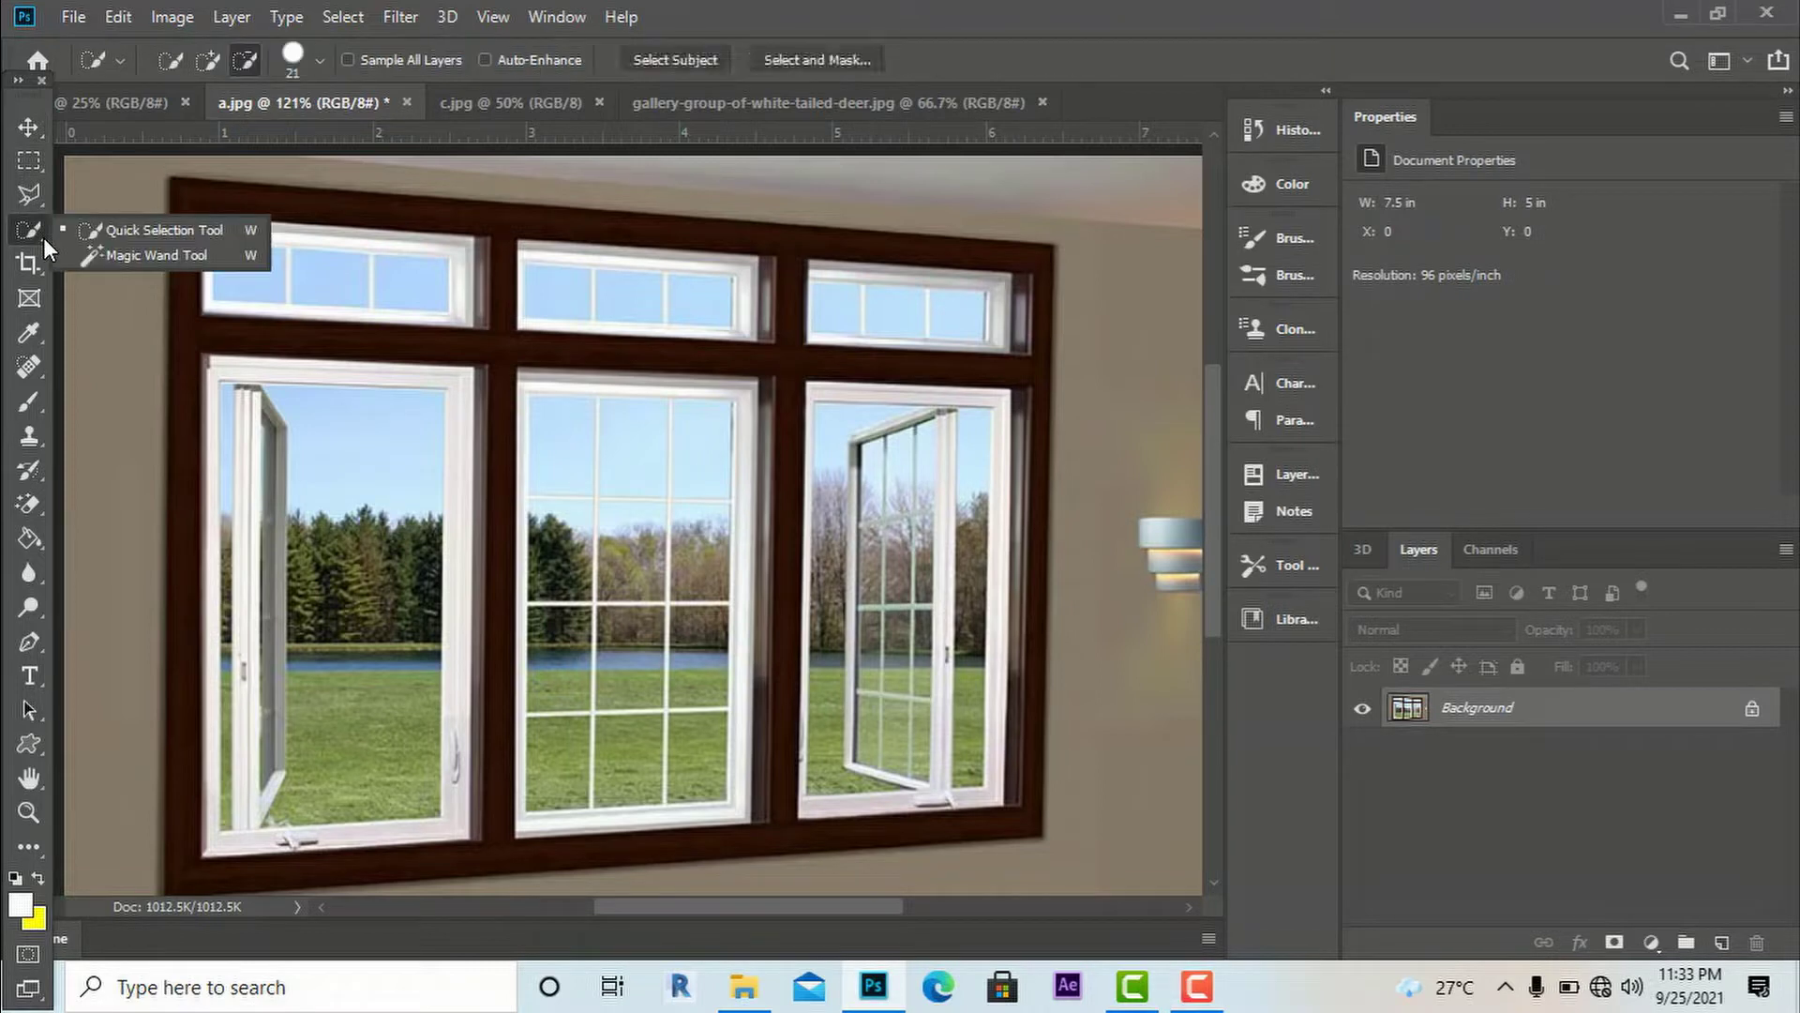
pyautogui.click(37, 307)
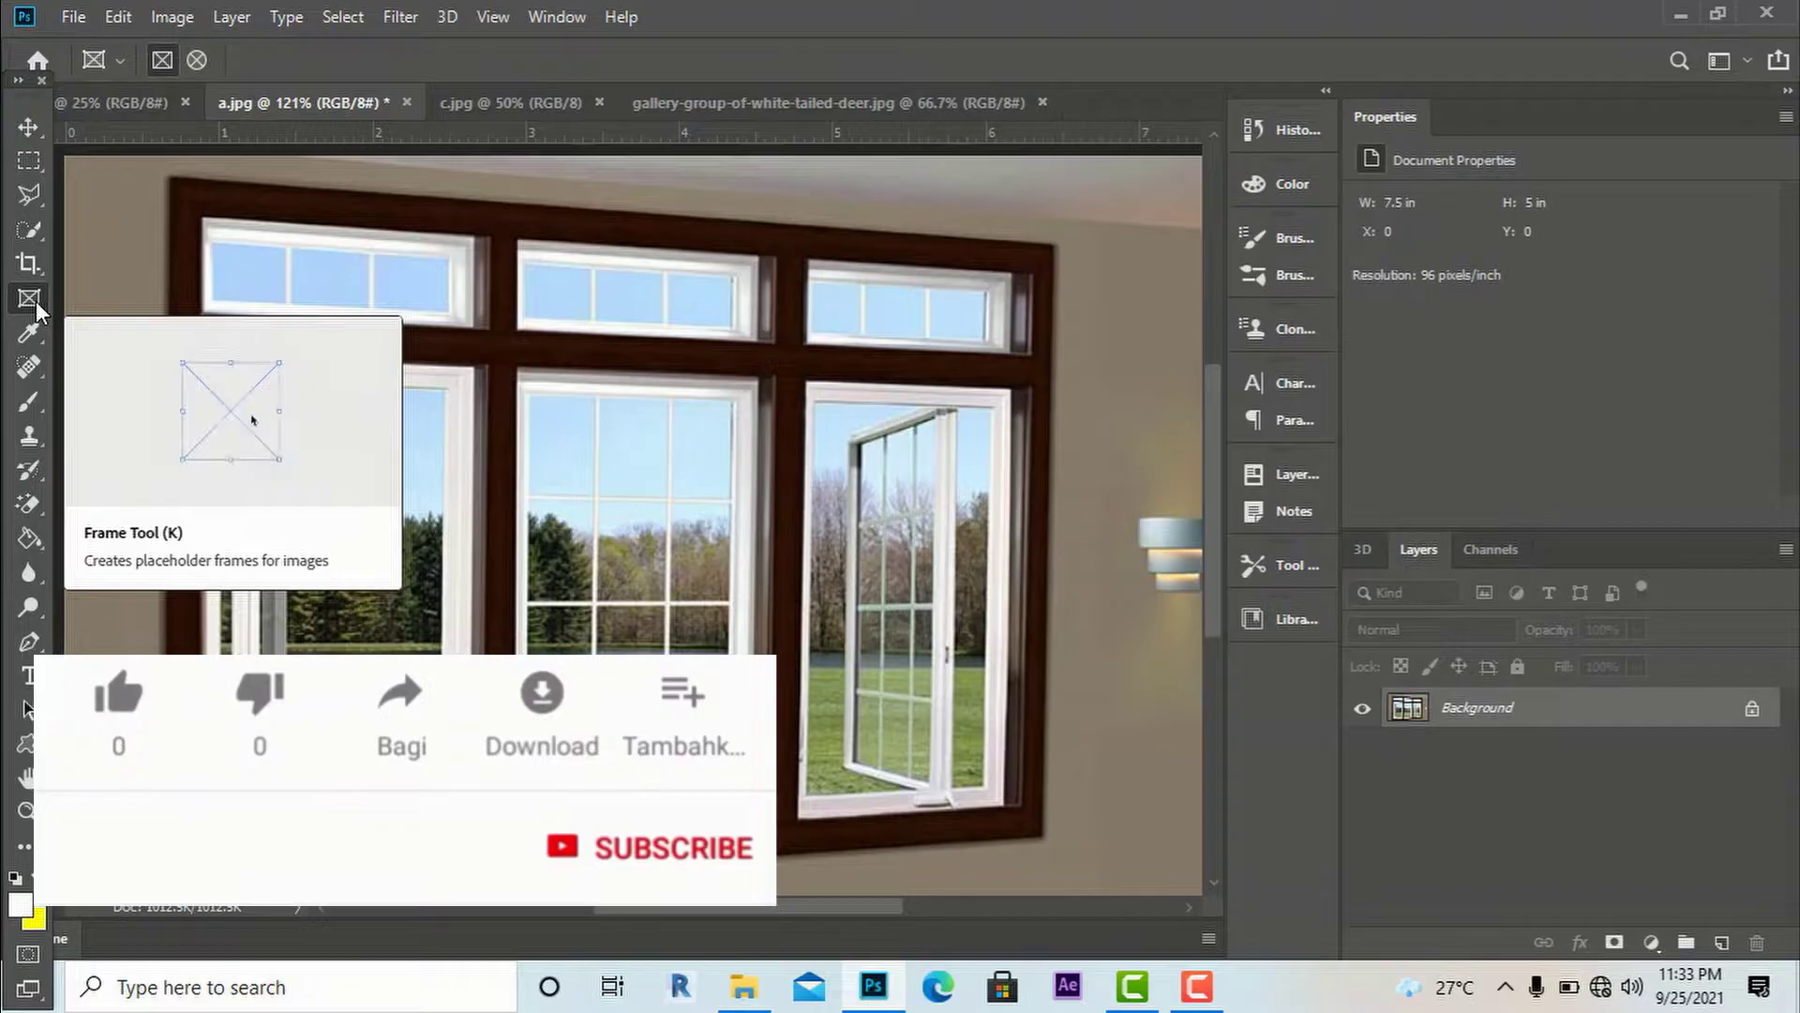
pyautogui.click(19, 227)
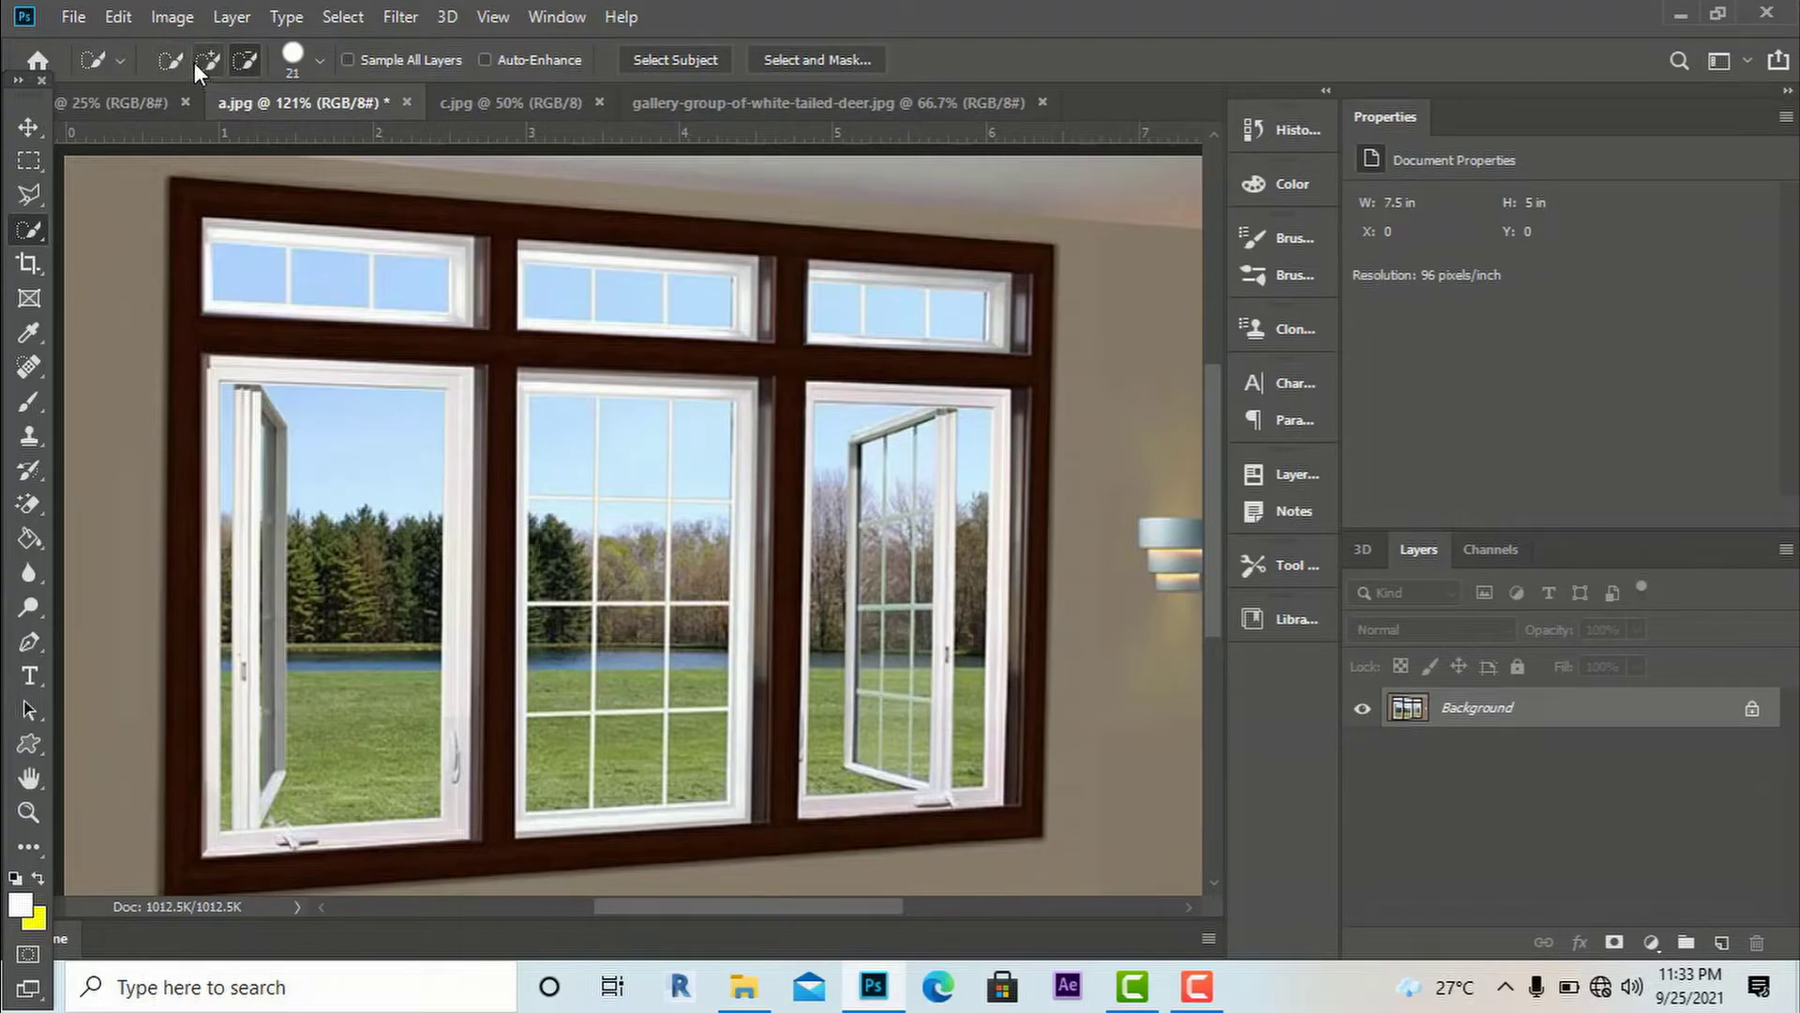
pyautogui.click(319, 60)
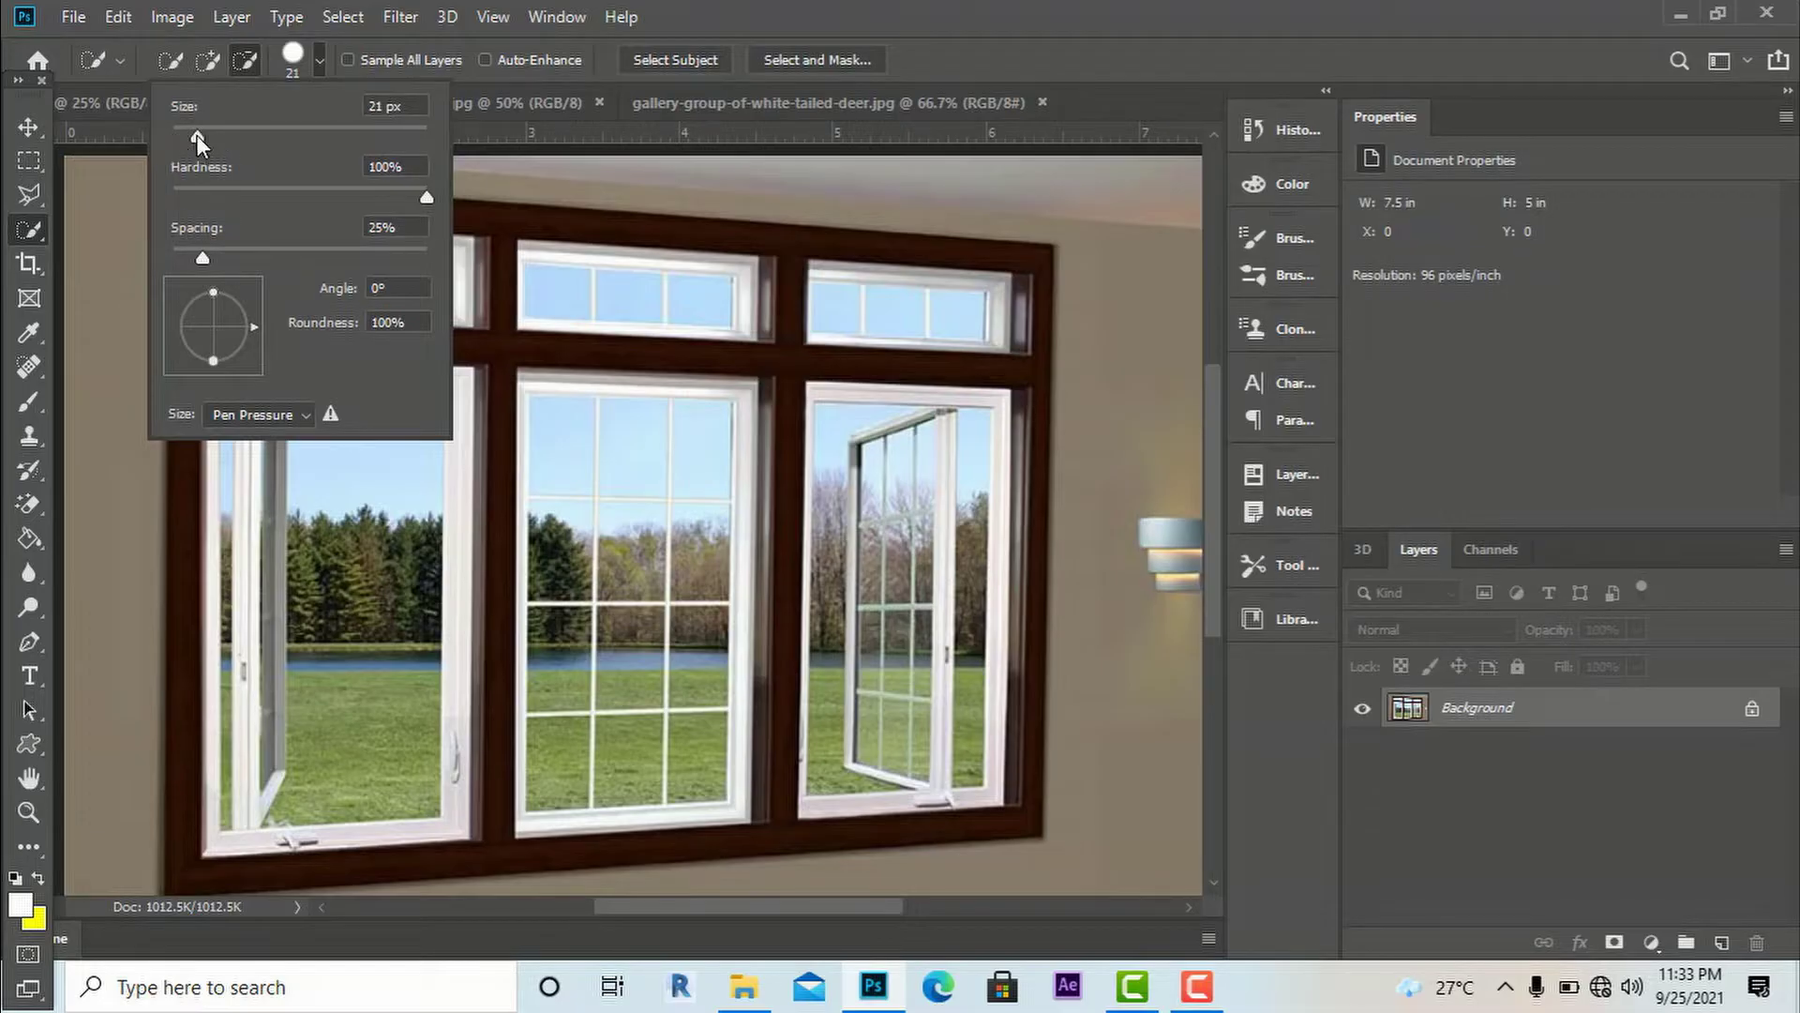
pyautogui.click(31, 126)
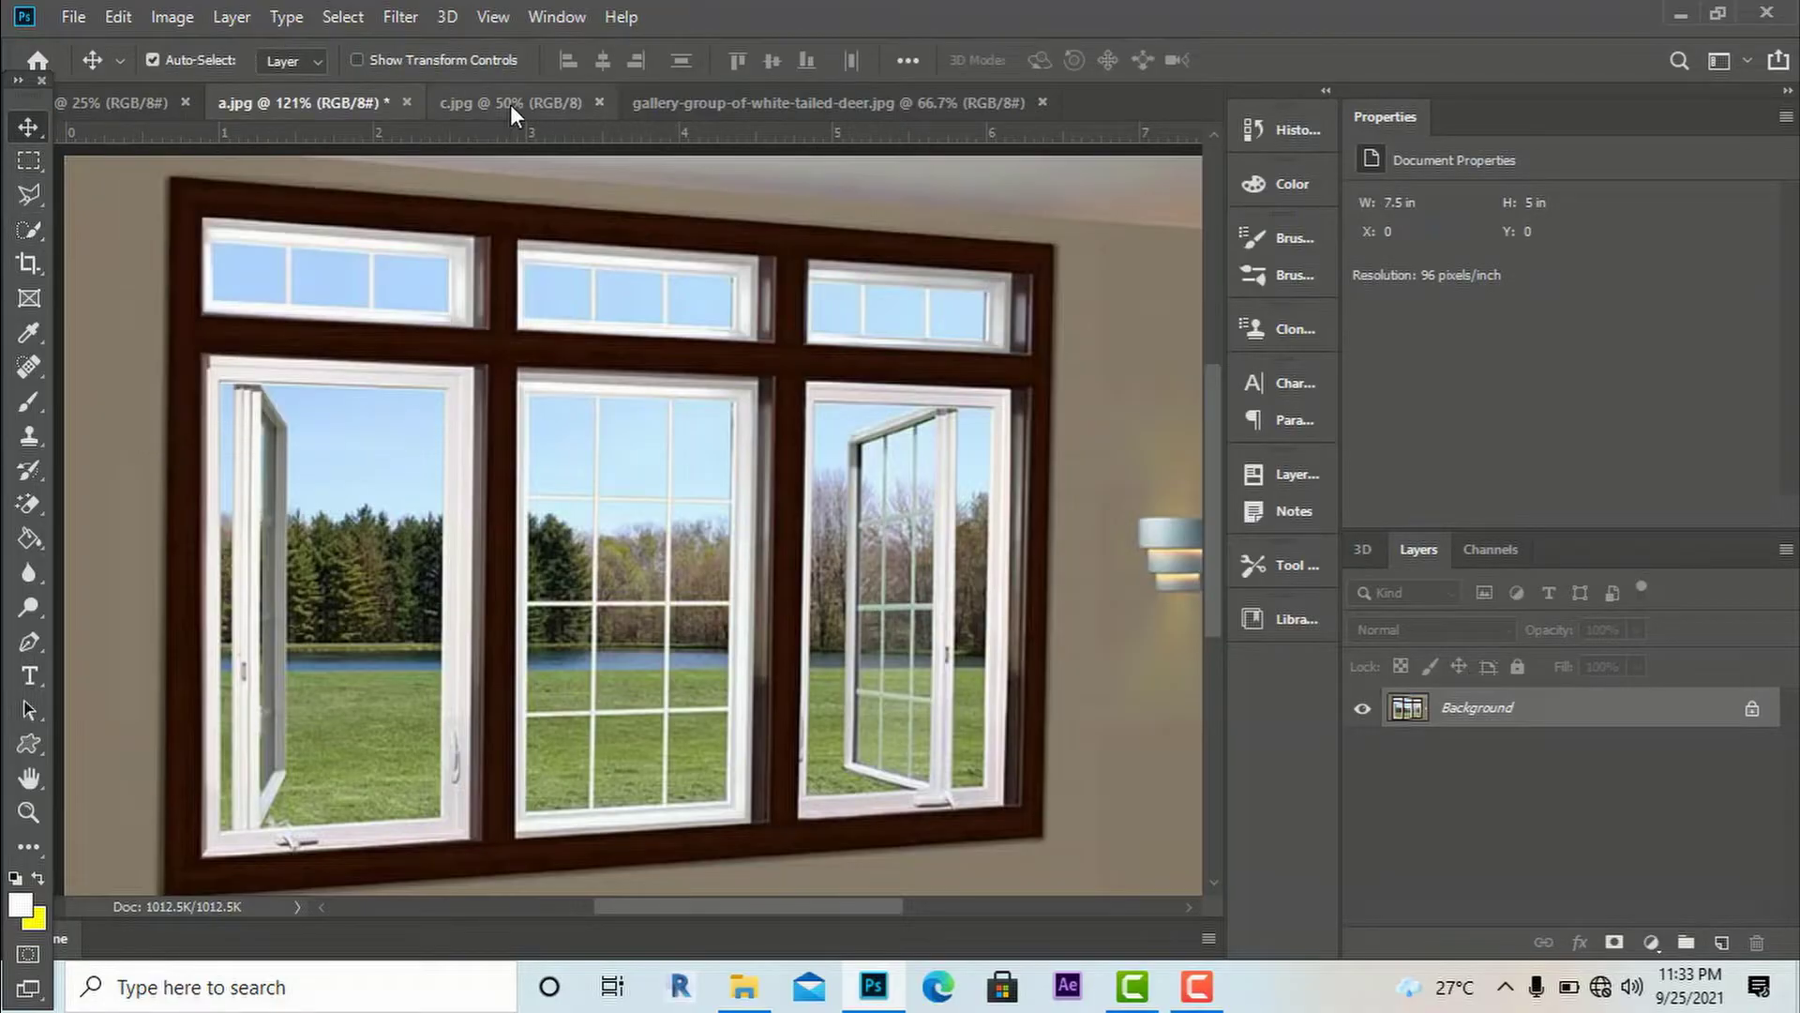
# - In the white-tailed deer photo, select the foreground deer's body, legs, head and antlers with the Quick Selection tool
pyautogui.click(690, 99)
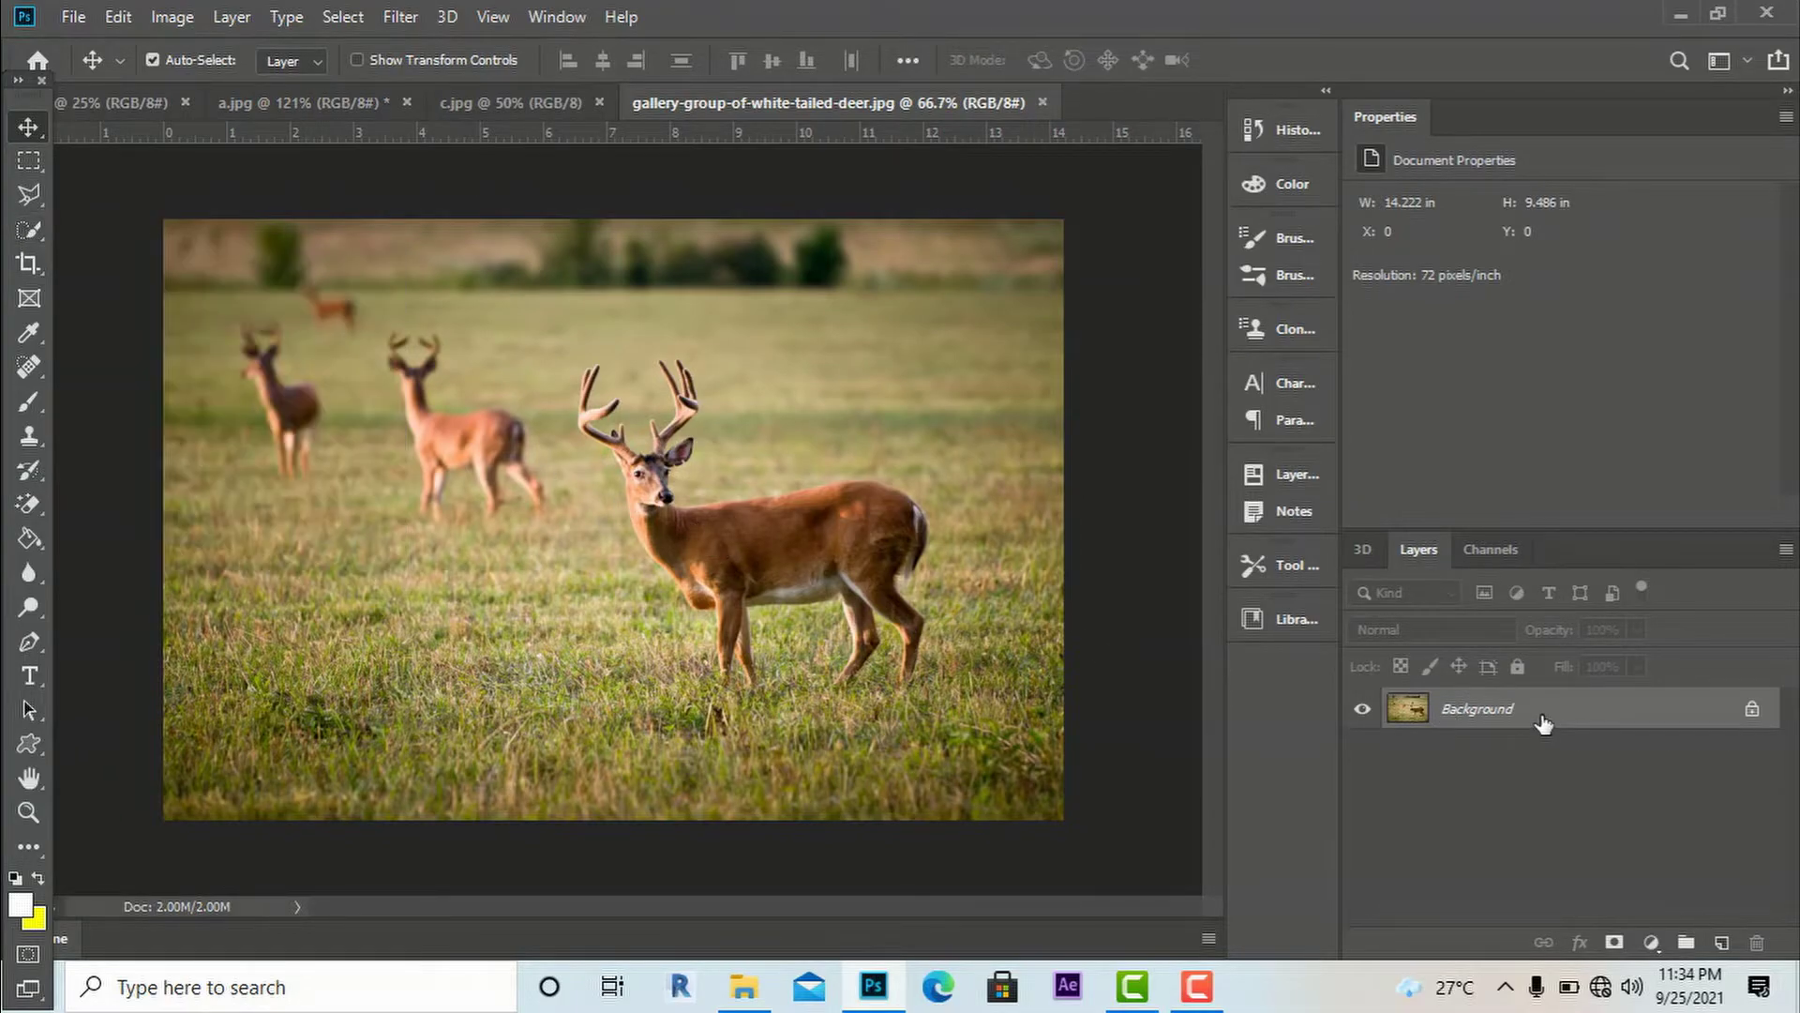
pyautogui.moveTo(36, 233); pyautogui.dragTo(116, 236)
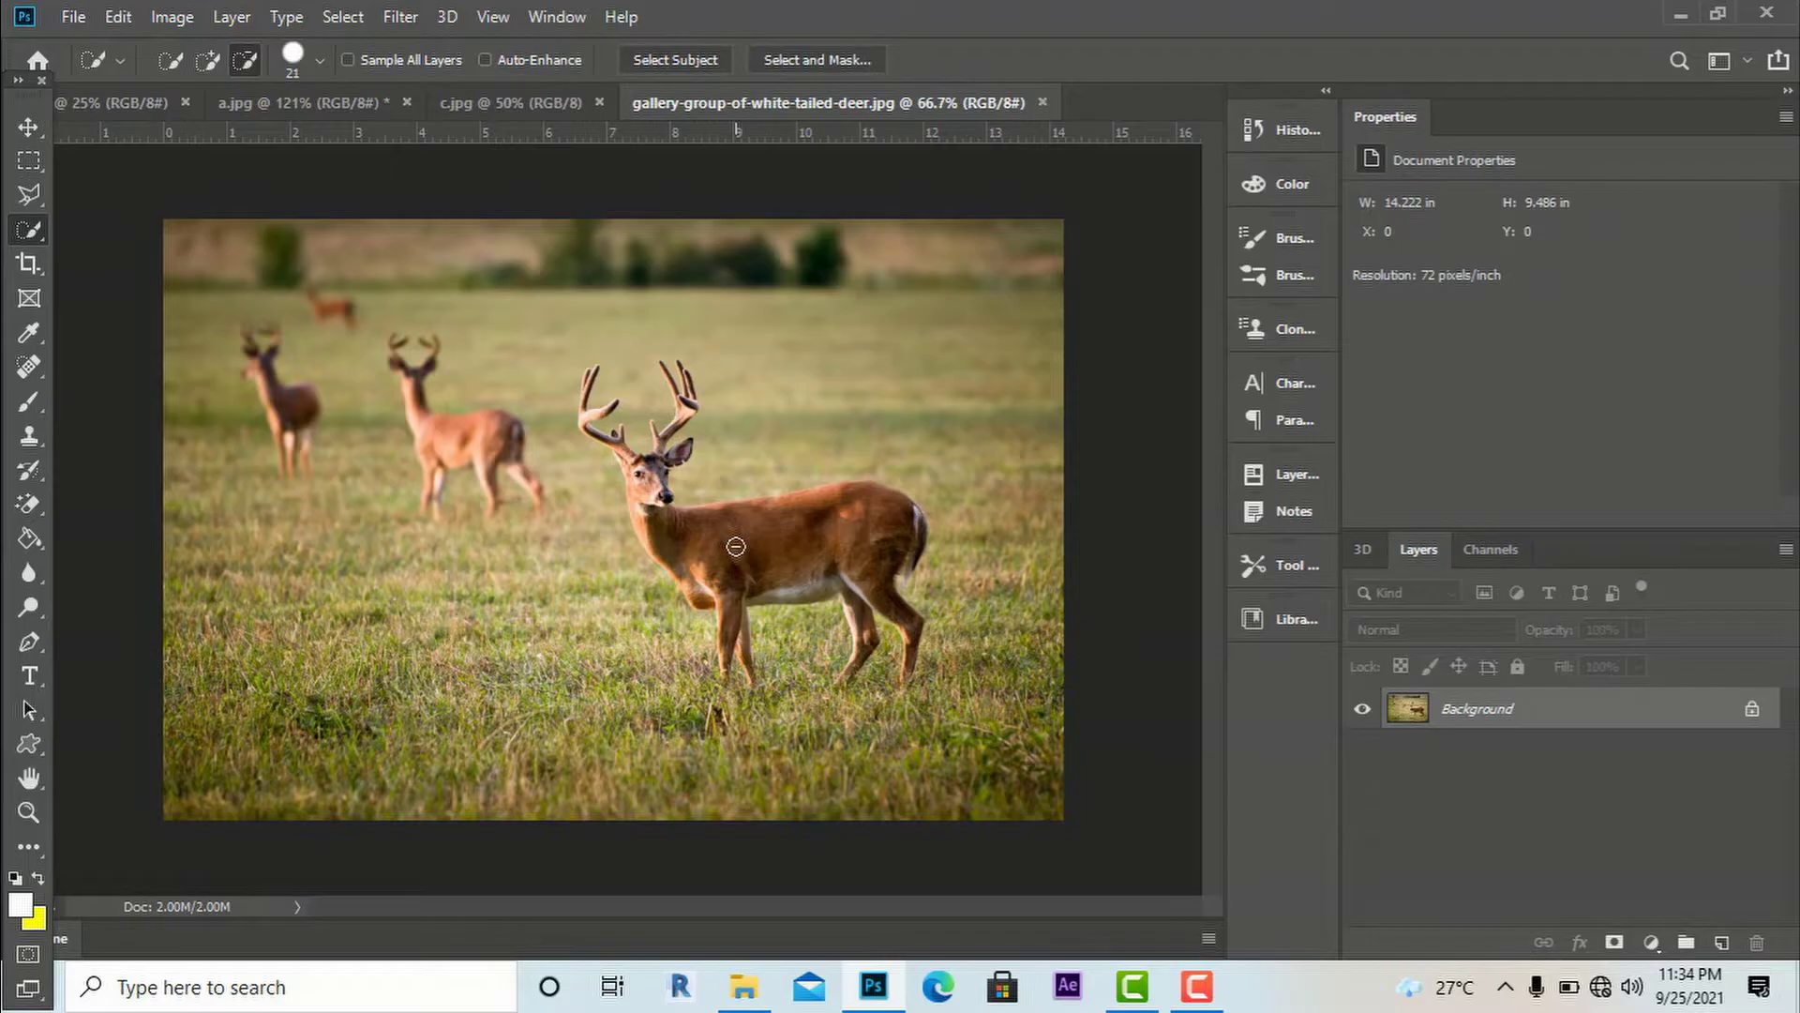
pyautogui.scroll(2, 735, 545)
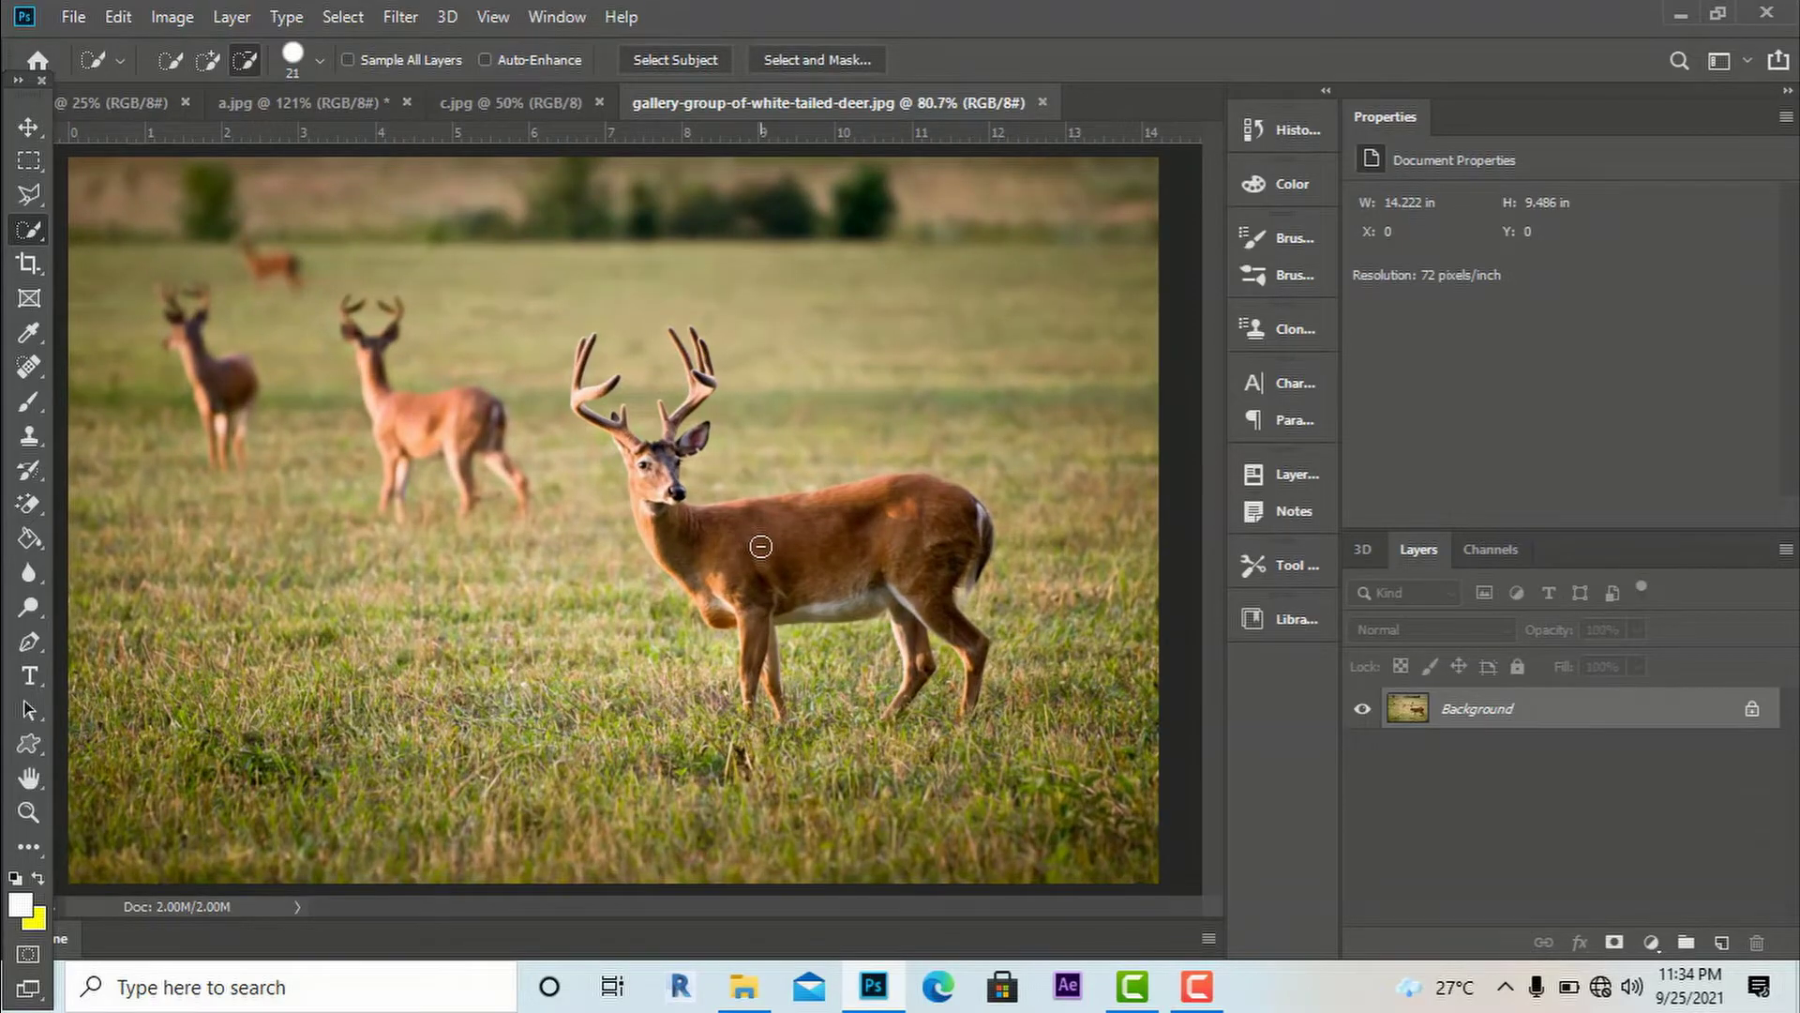
pyautogui.click(759, 546)
pyautogui.press('alt')
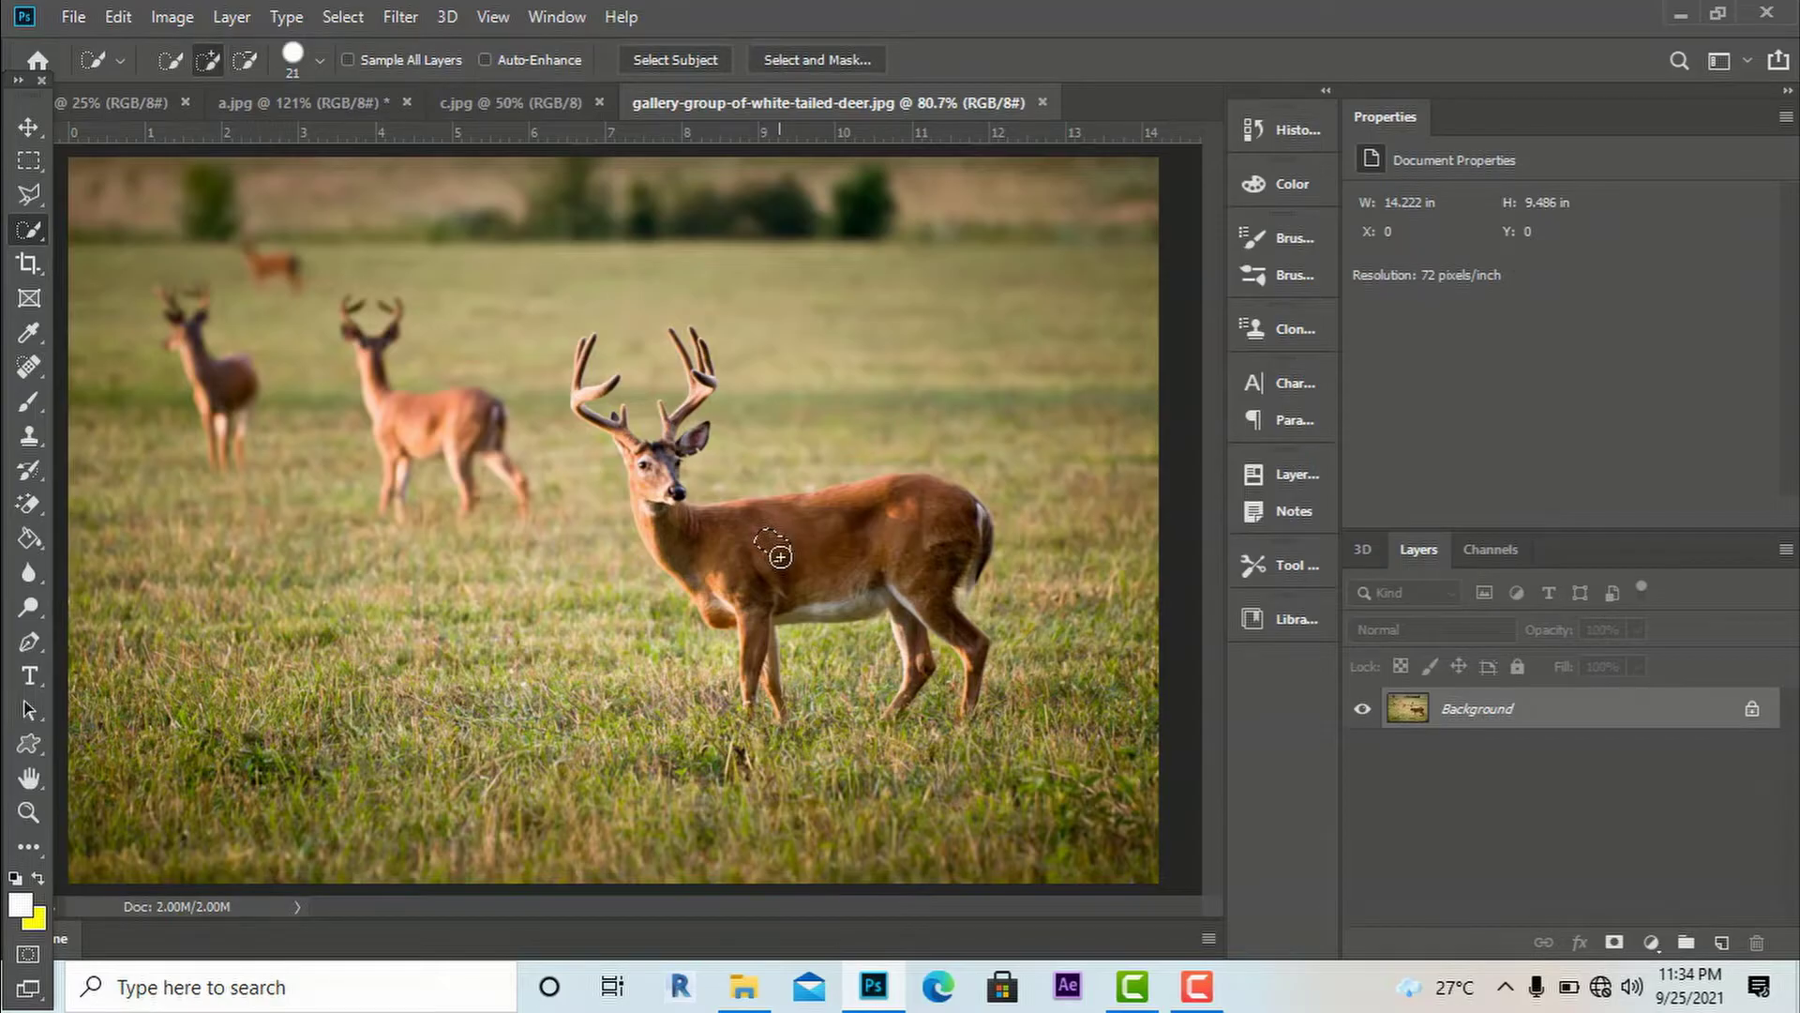
pyautogui.moveTo(791, 561); pyautogui.dragTo(874, 500)
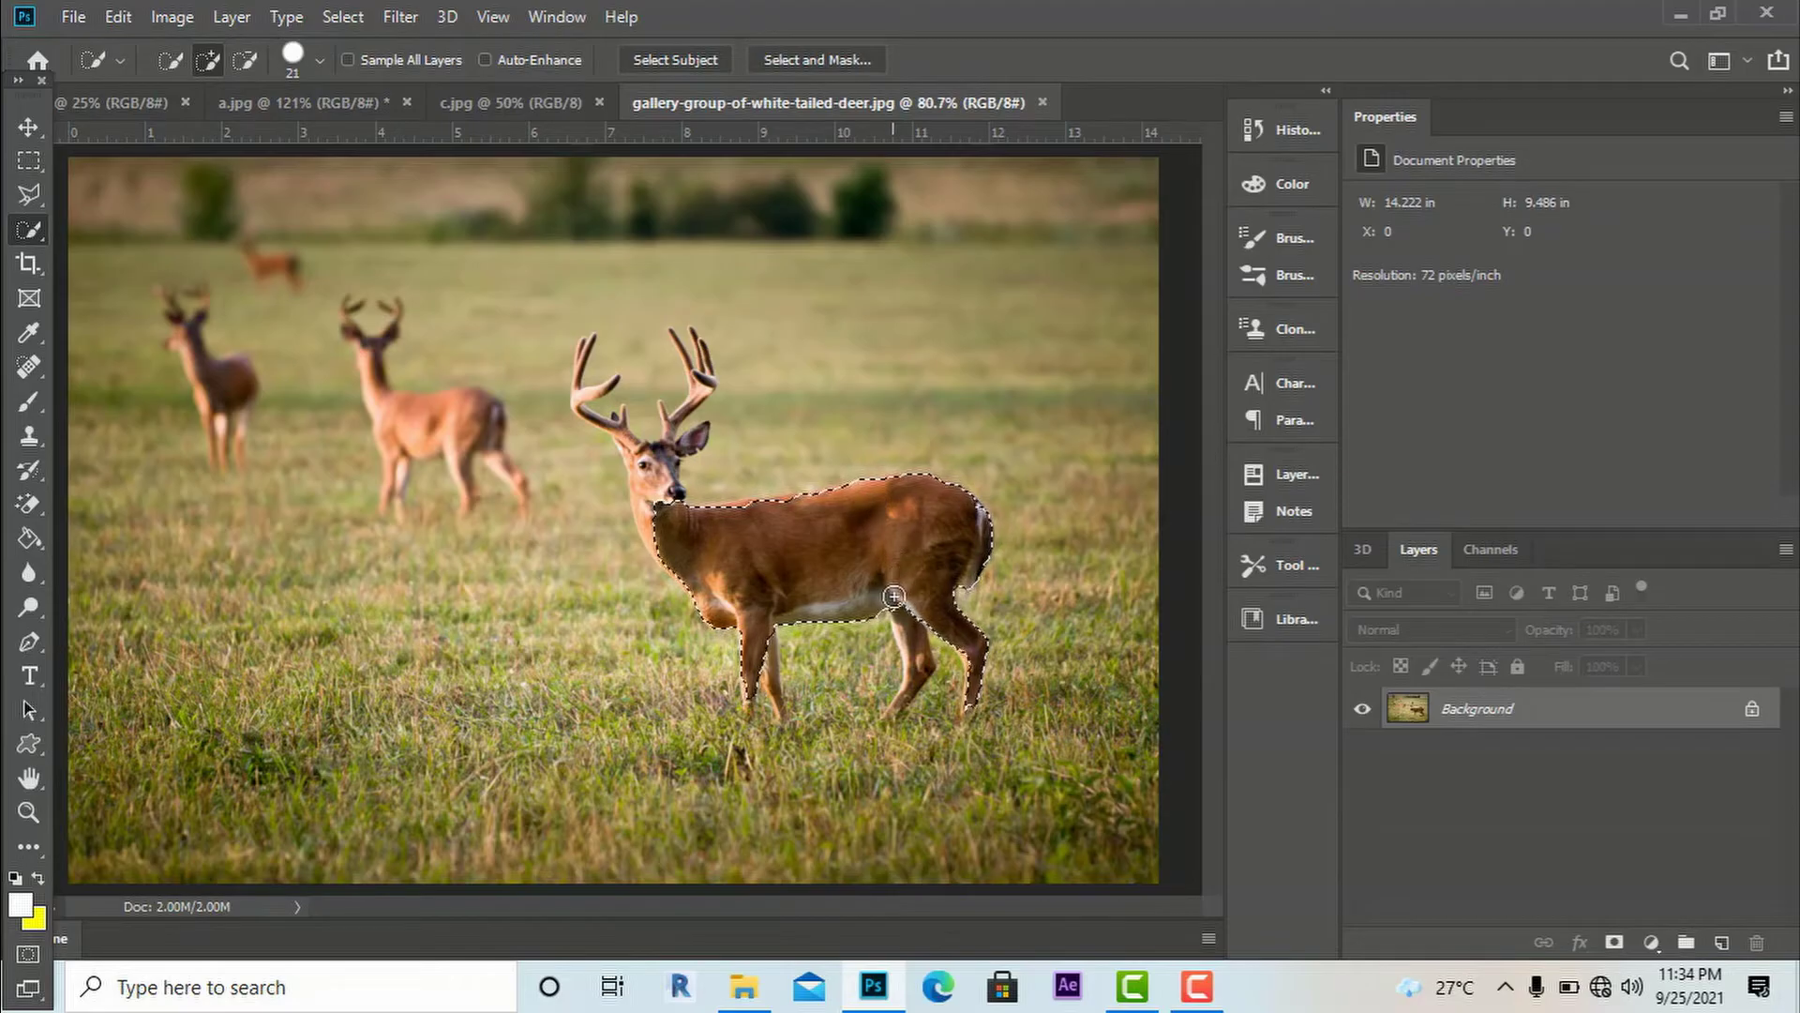
pyautogui.moveTo(912, 674); pyautogui.dragTo(886, 728)
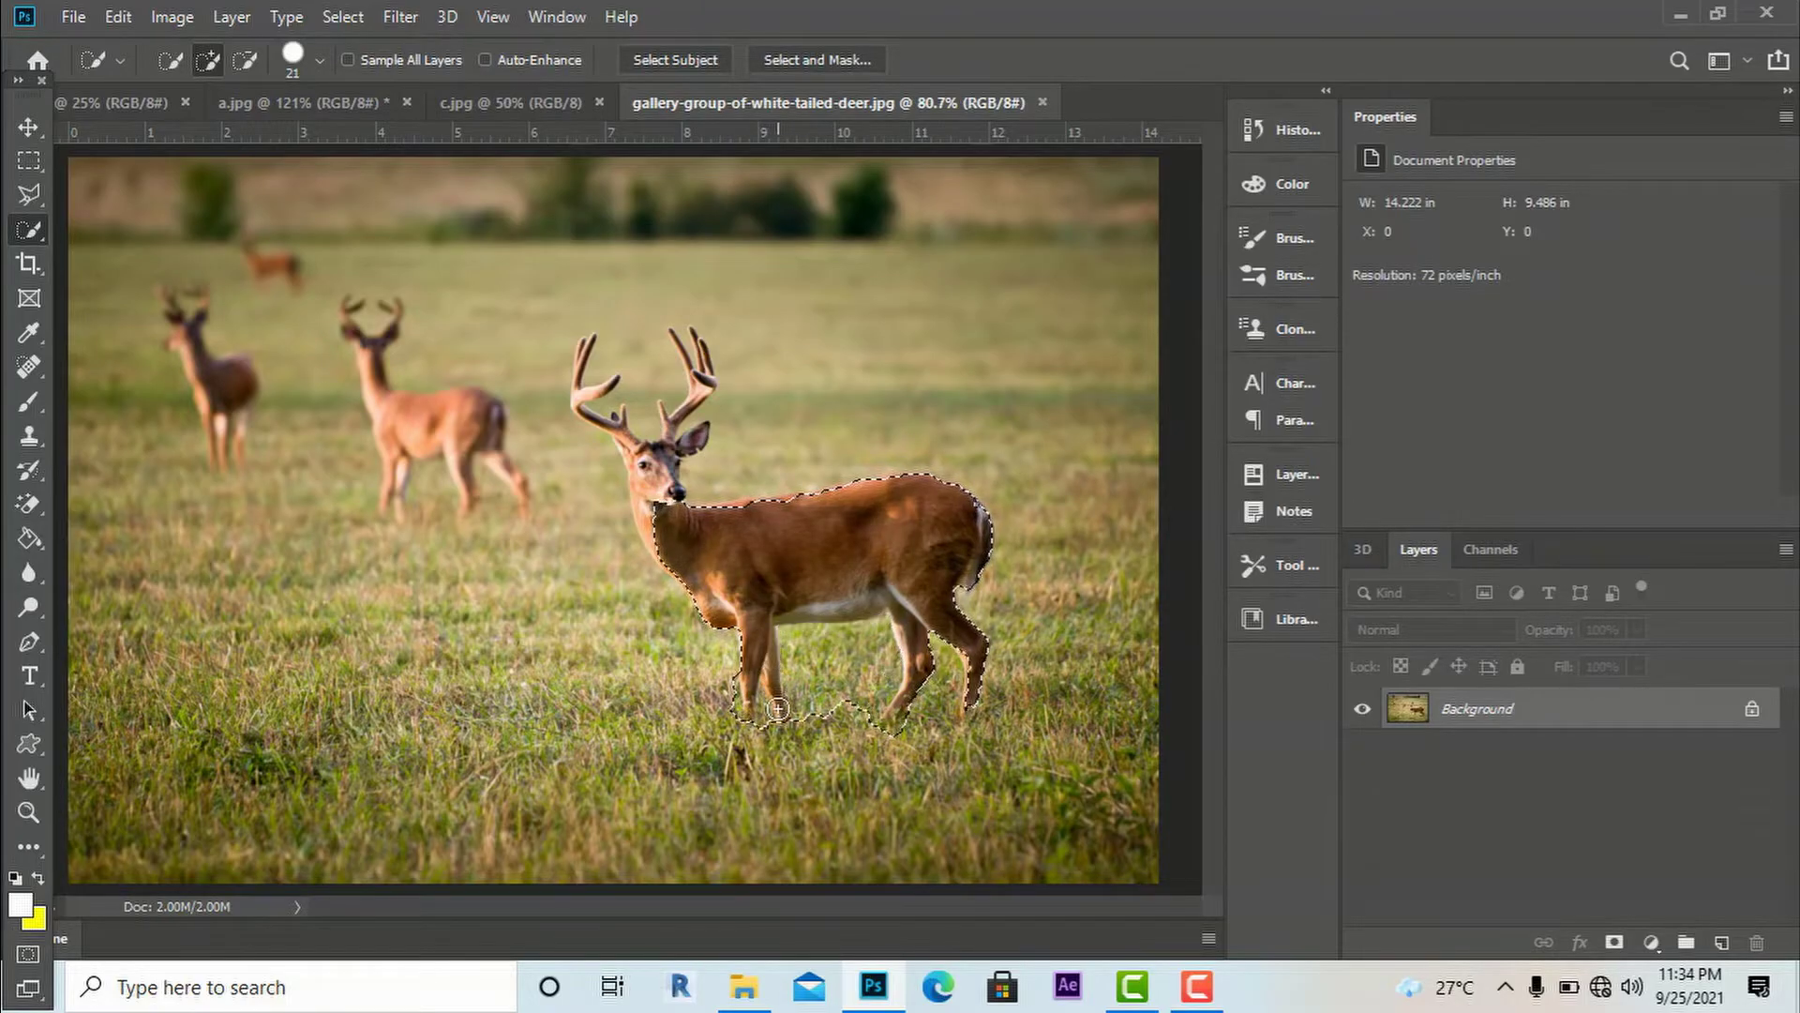
pyautogui.moveTo(652, 532)
pyautogui.mouseDown()
pyautogui.moveTo(648, 450)
pyautogui.moveTo(680, 418)
pyautogui.mouseUp()
# - Subtract the grass areas between the antlers and between the legs from the deer selection
pyautogui.press('alt')
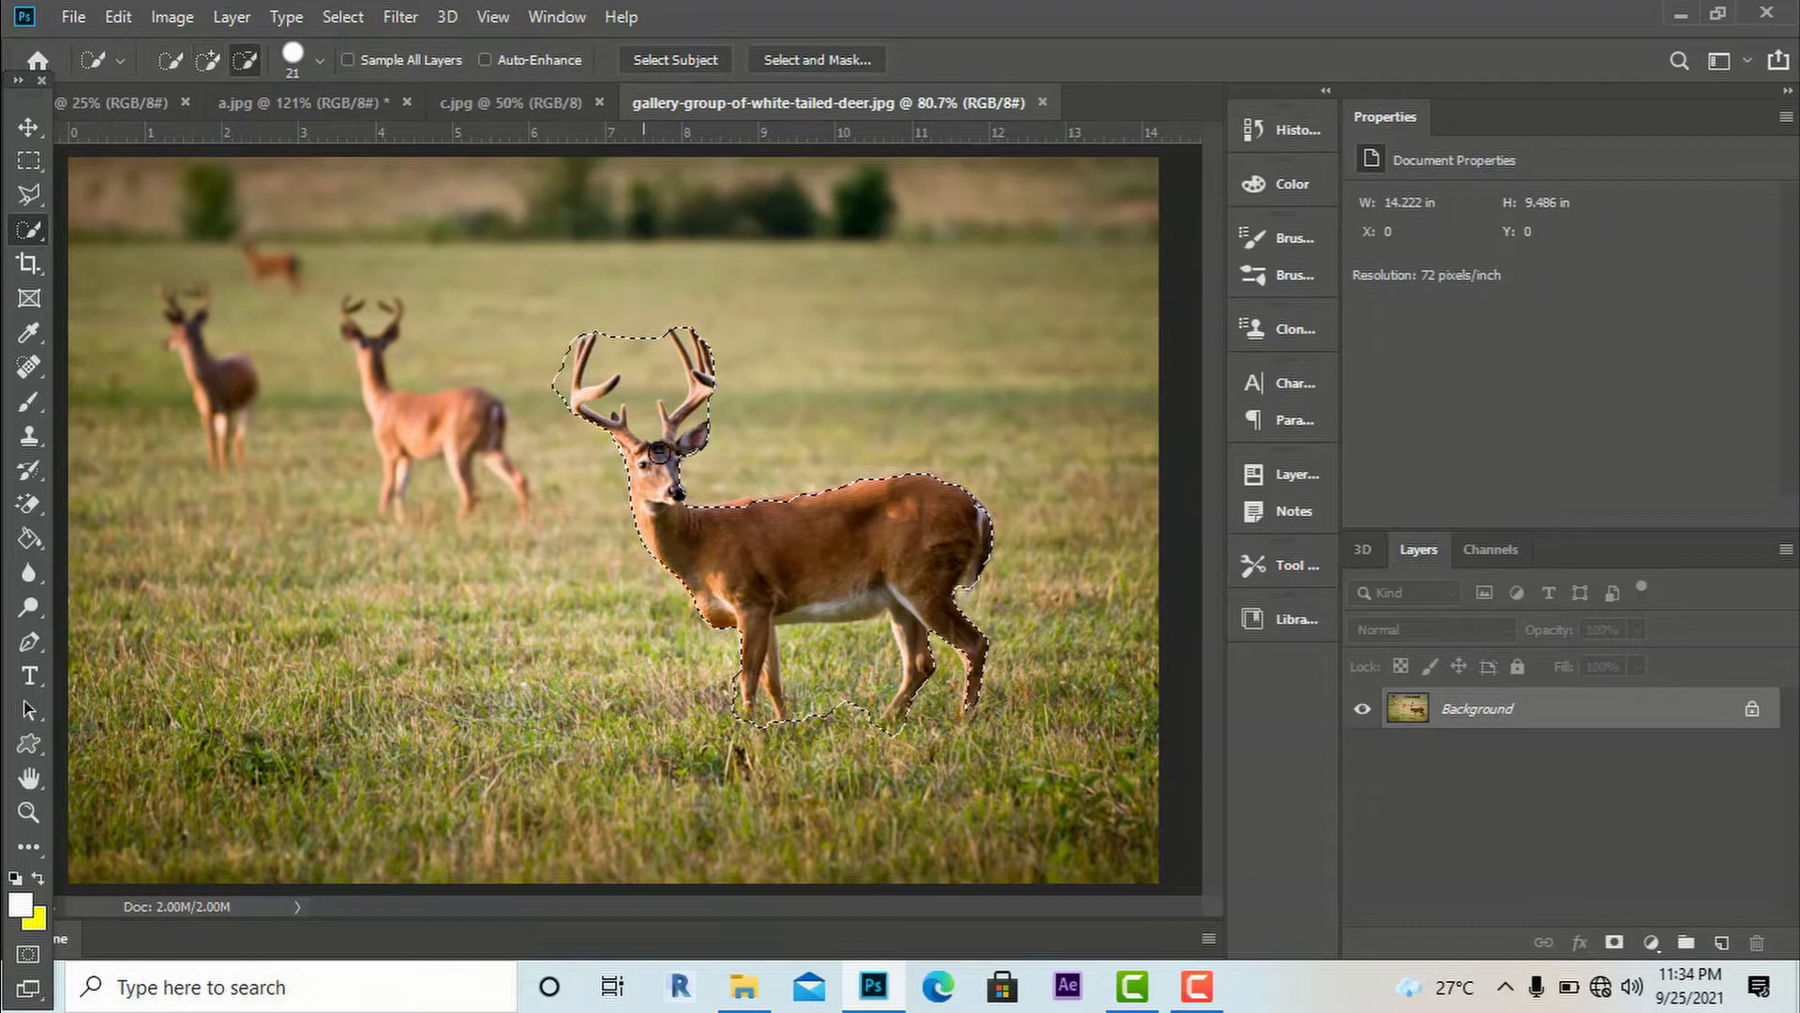
pyautogui.scroll(1, 618, 421)
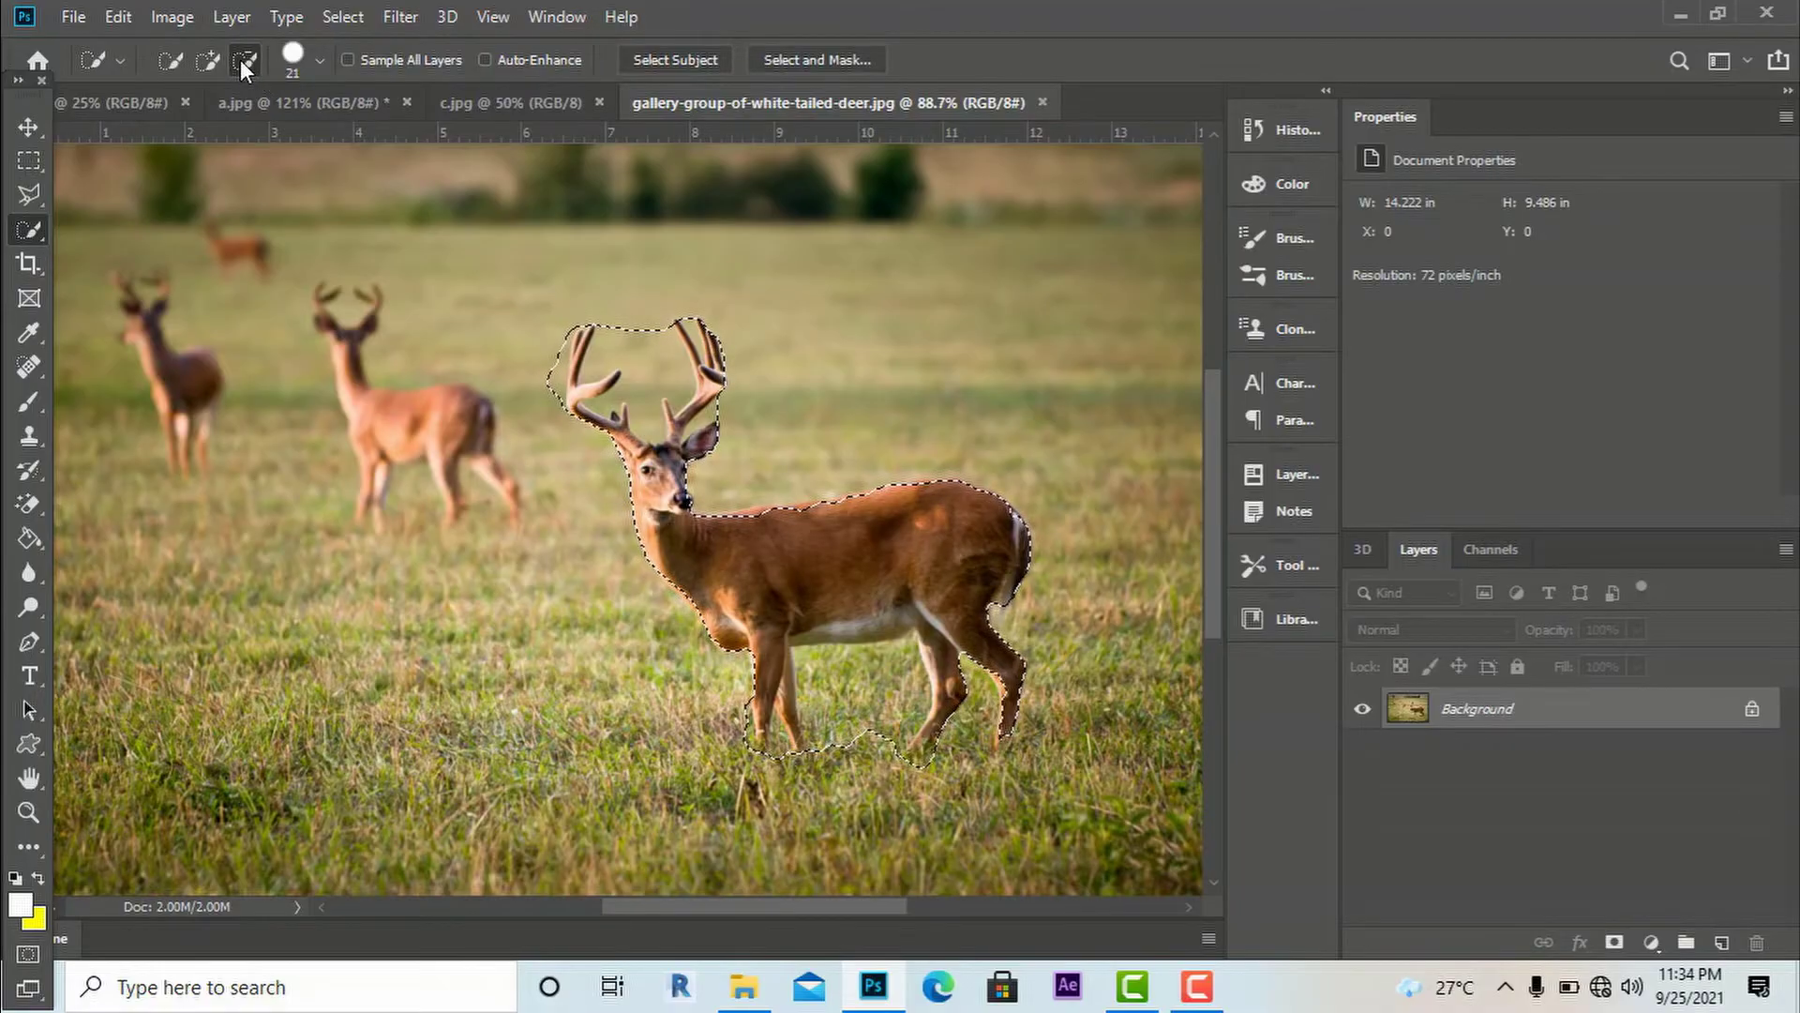
pyautogui.click(560, 342)
pyautogui.moveTo(598, 352)
pyautogui.mouseDown()
pyautogui.moveTo(632, 331)
pyautogui.moveTo(666, 352)
pyautogui.mouseUp()
pyautogui.moveTo(815, 713); pyautogui.dragTo(812, 679)
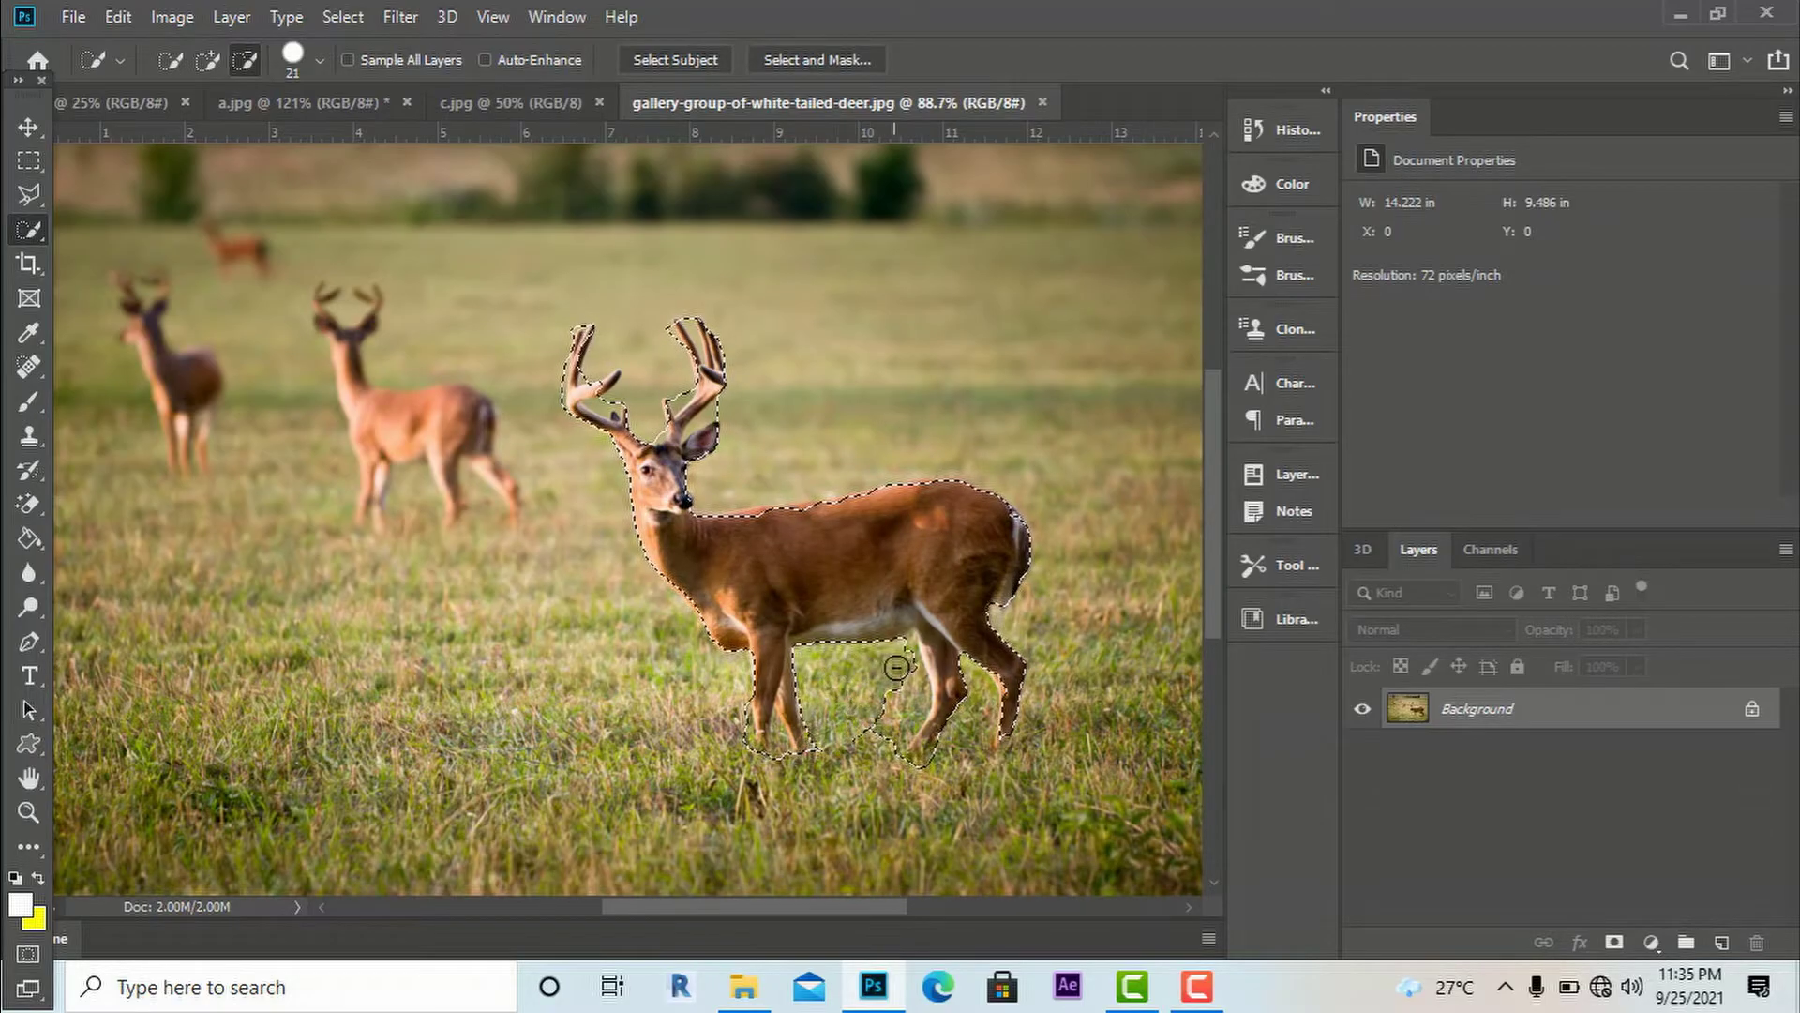
pyautogui.moveTo(888, 731); pyautogui.dragTo(884, 735)
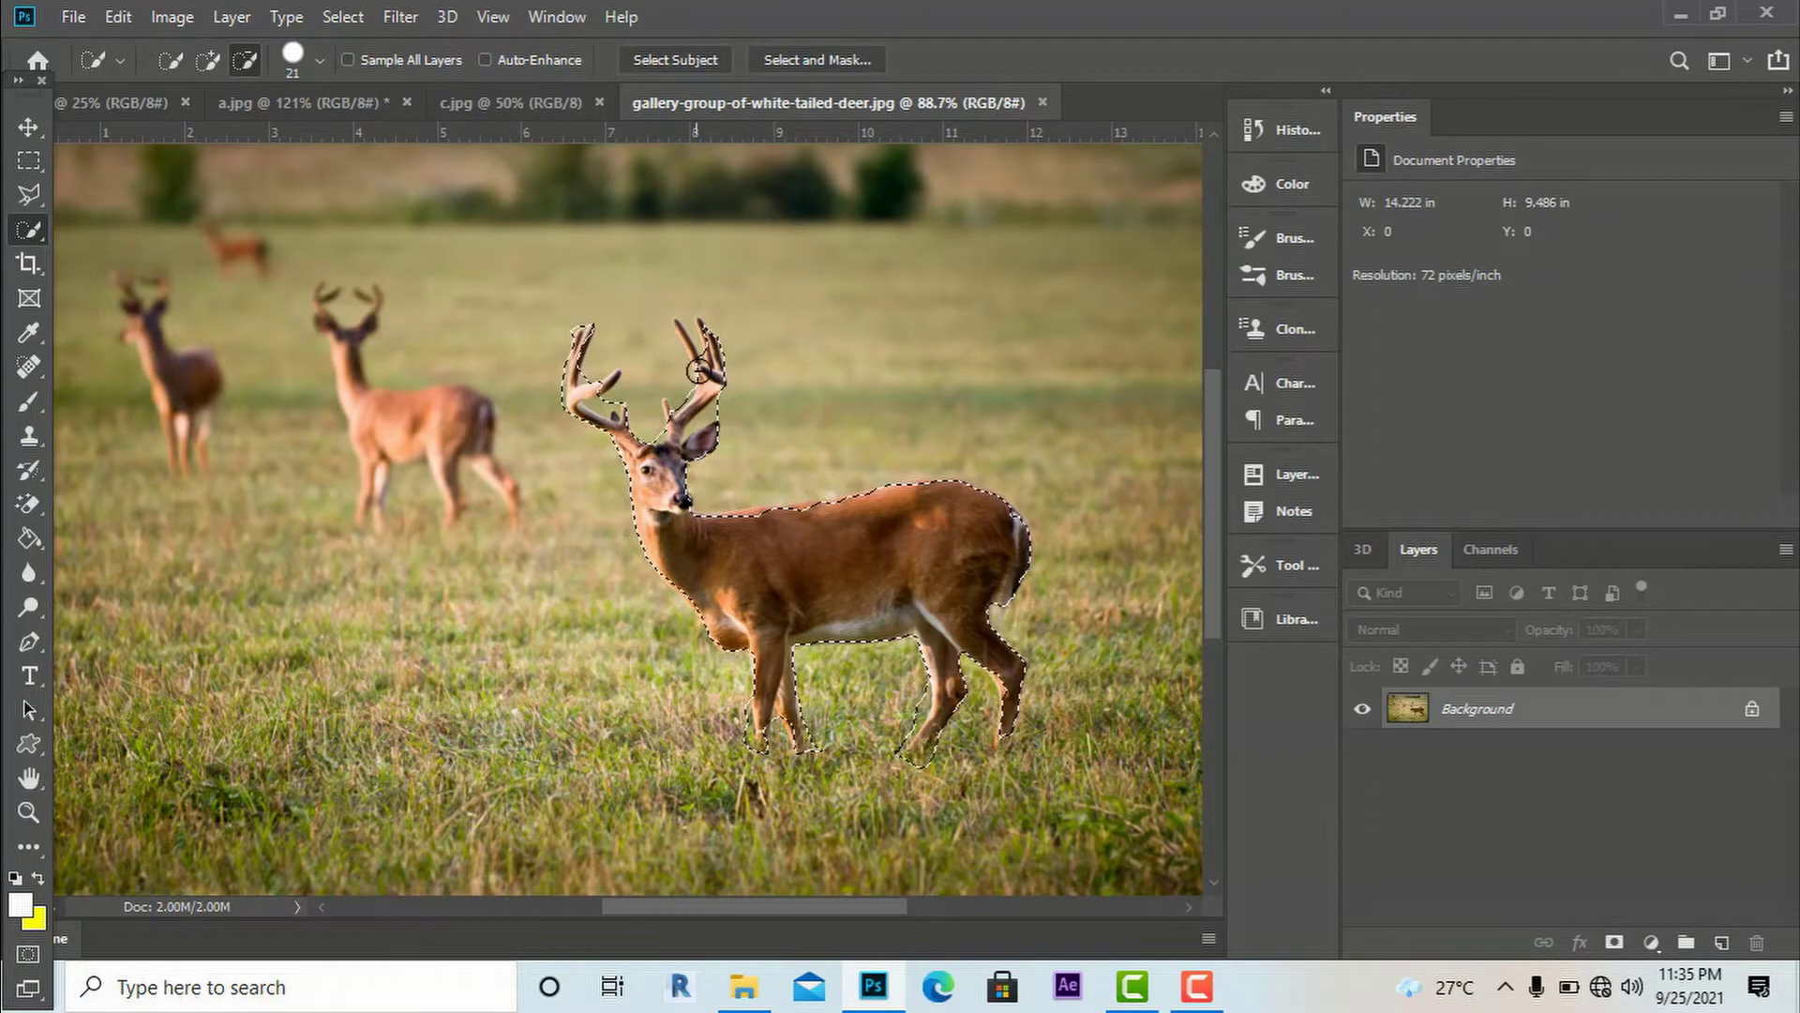
# - Add the missing part of the deer's right-hand antler back to the selection and trim the surplus background around it
pyautogui.click(209, 58)
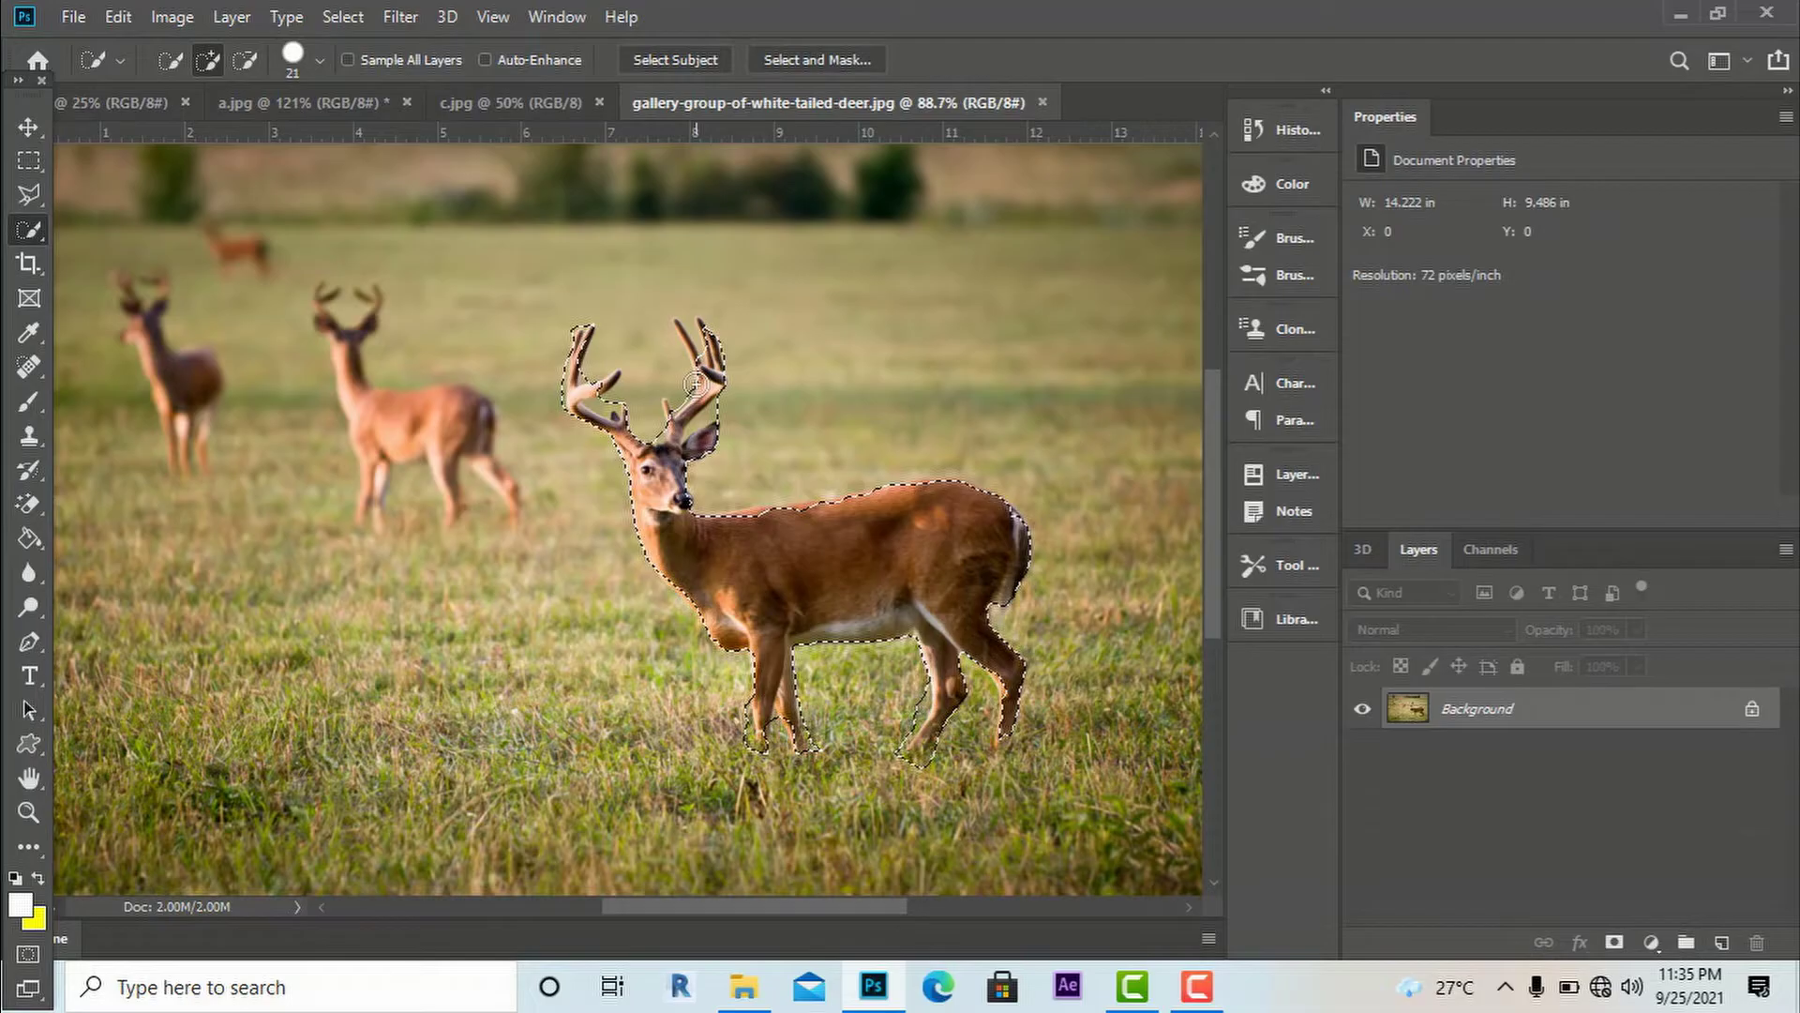
pyautogui.moveTo(688, 356); pyautogui.dragTo(694, 345)
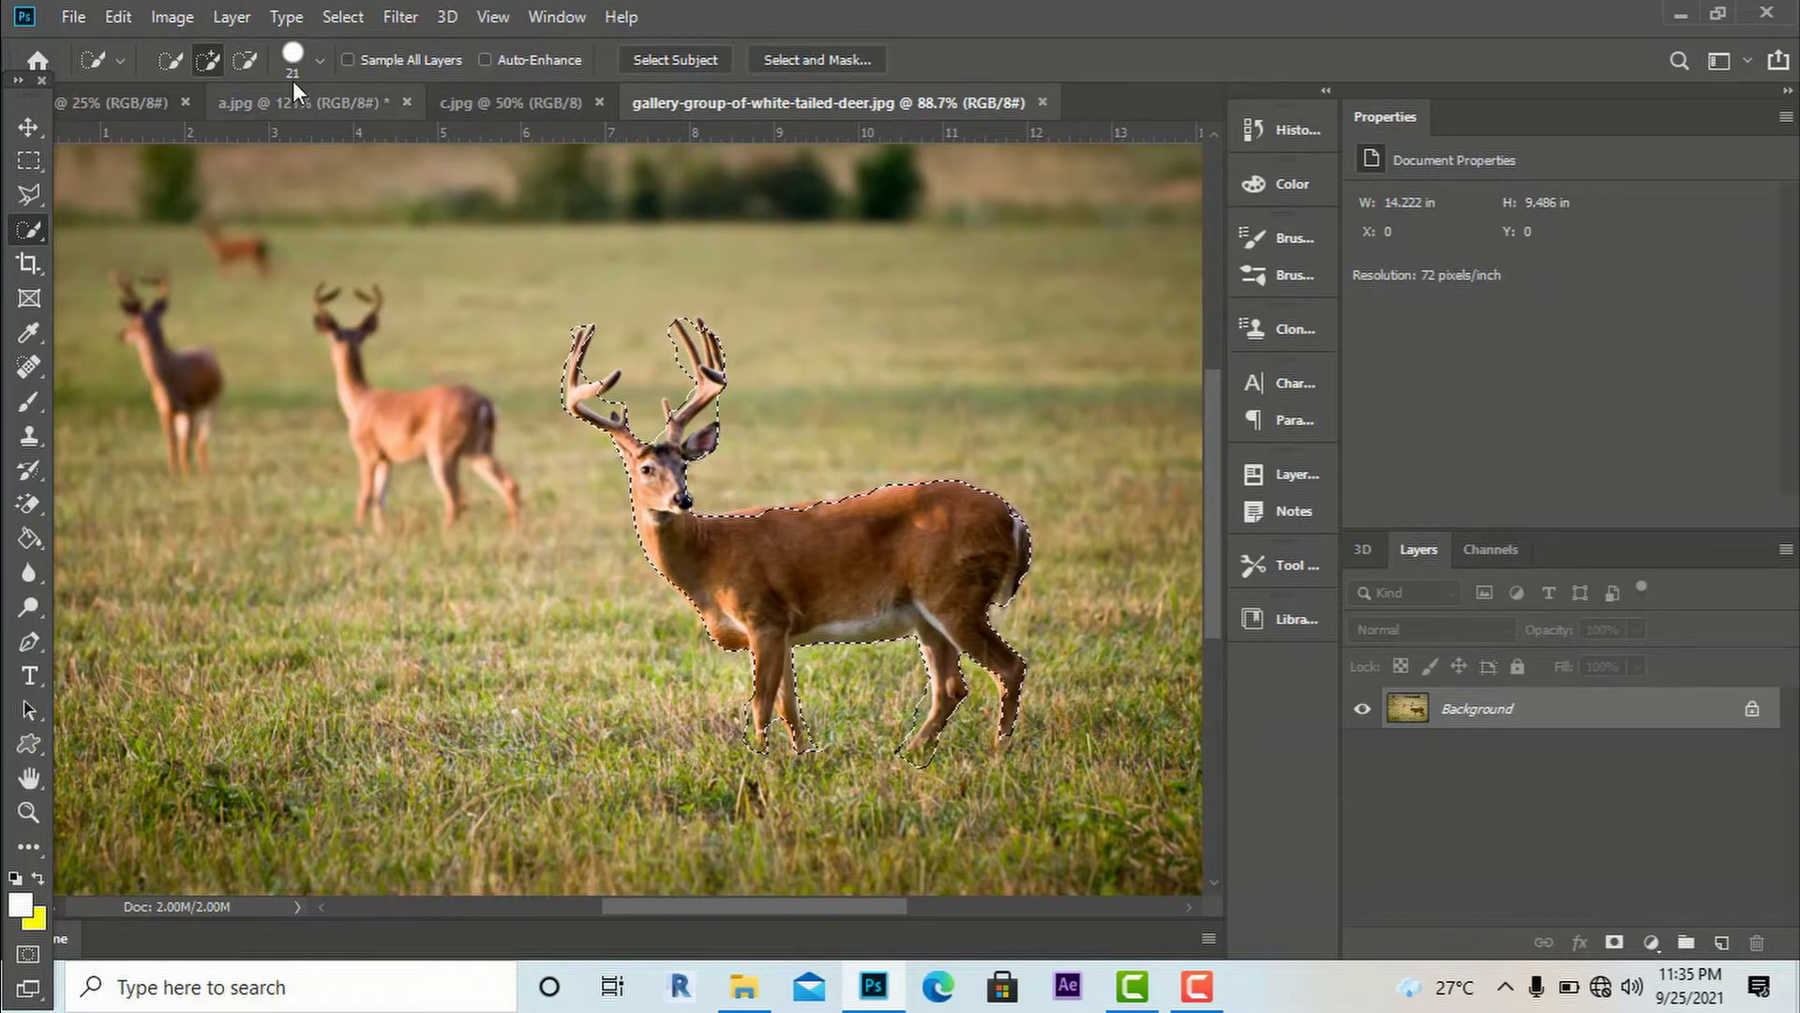
pyautogui.click(245, 60)
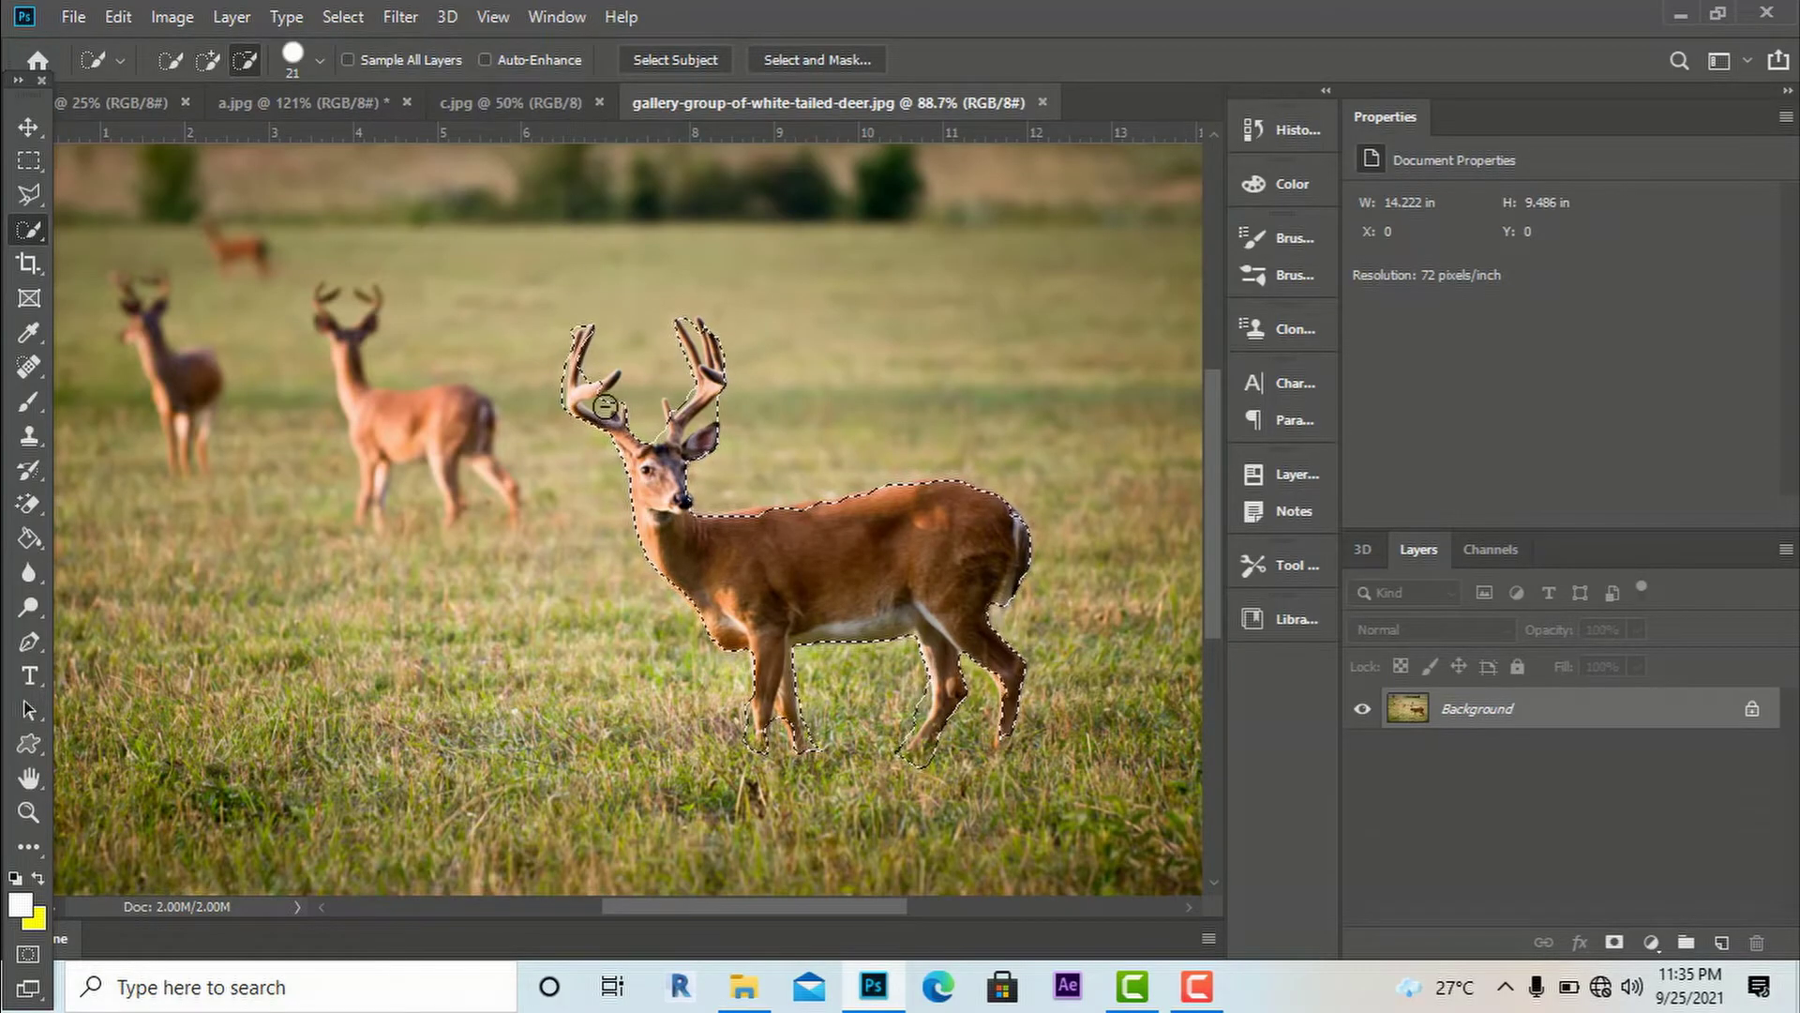
# - Move the selected deer into the c.jpg document, placing it over the lower-right shrubs
pyautogui.click(28, 126)
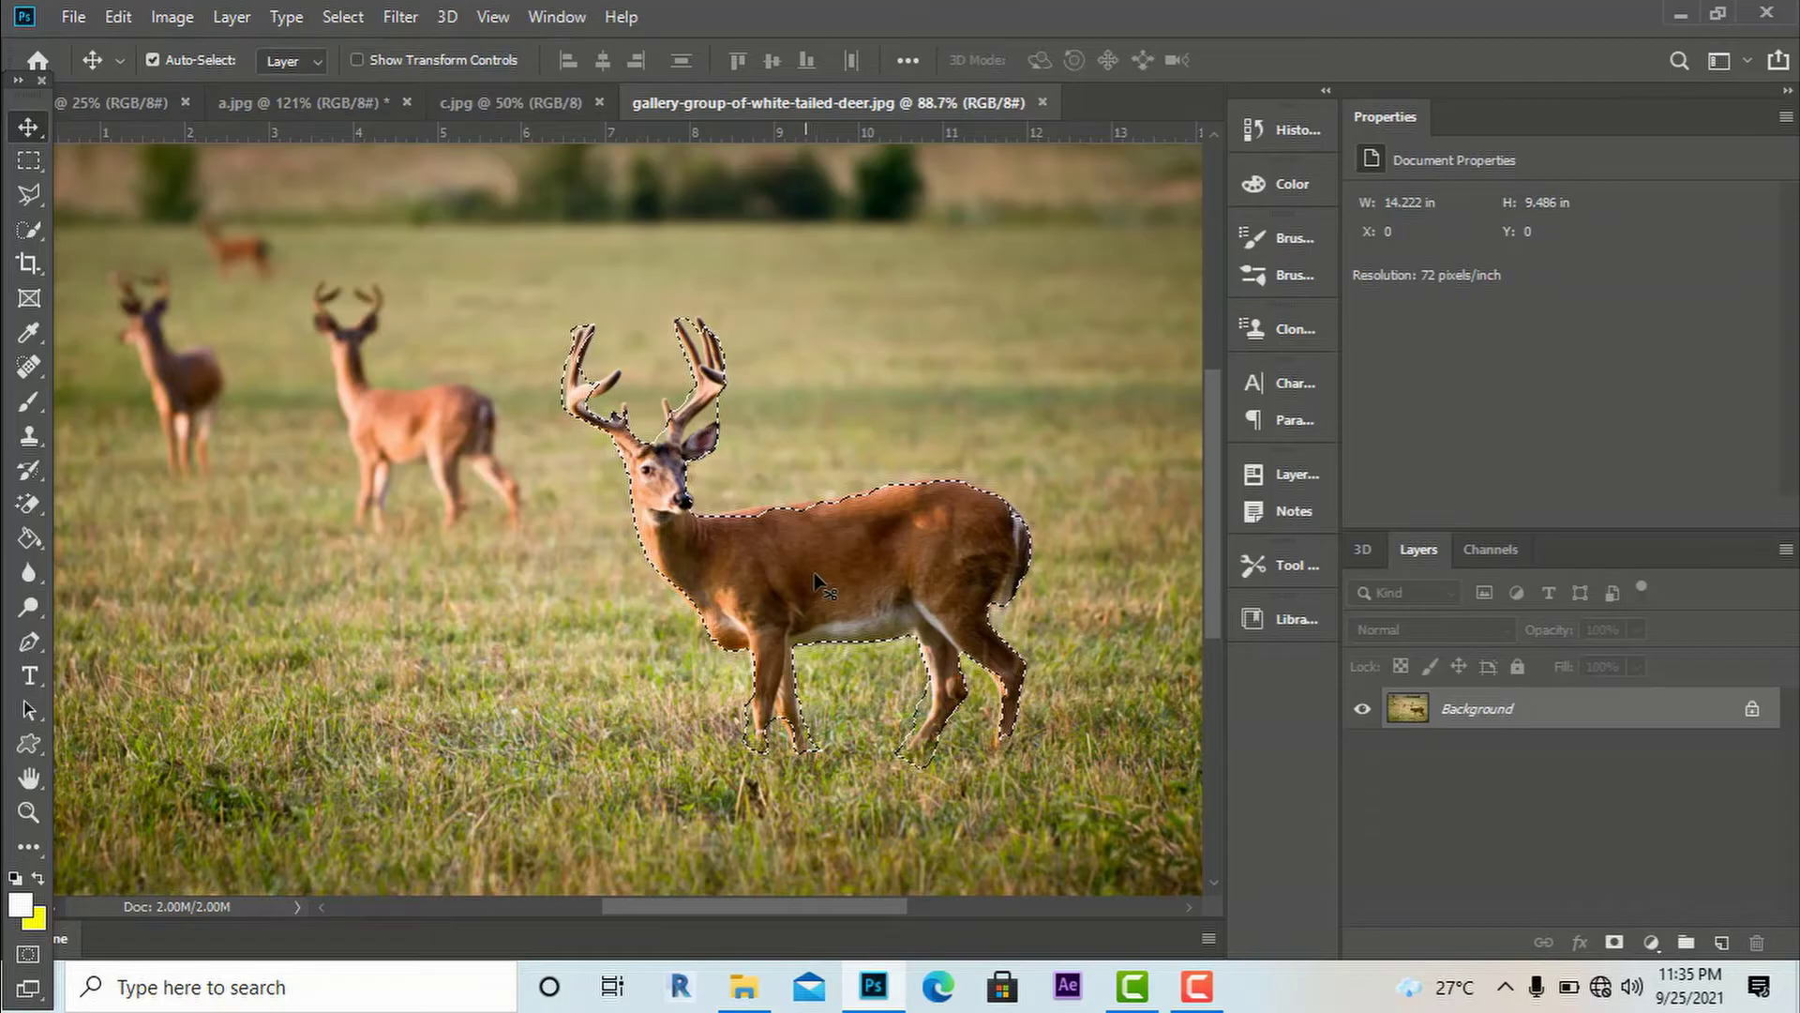
pyautogui.moveTo(809, 570); pyautogui.dragTo(897, 666)
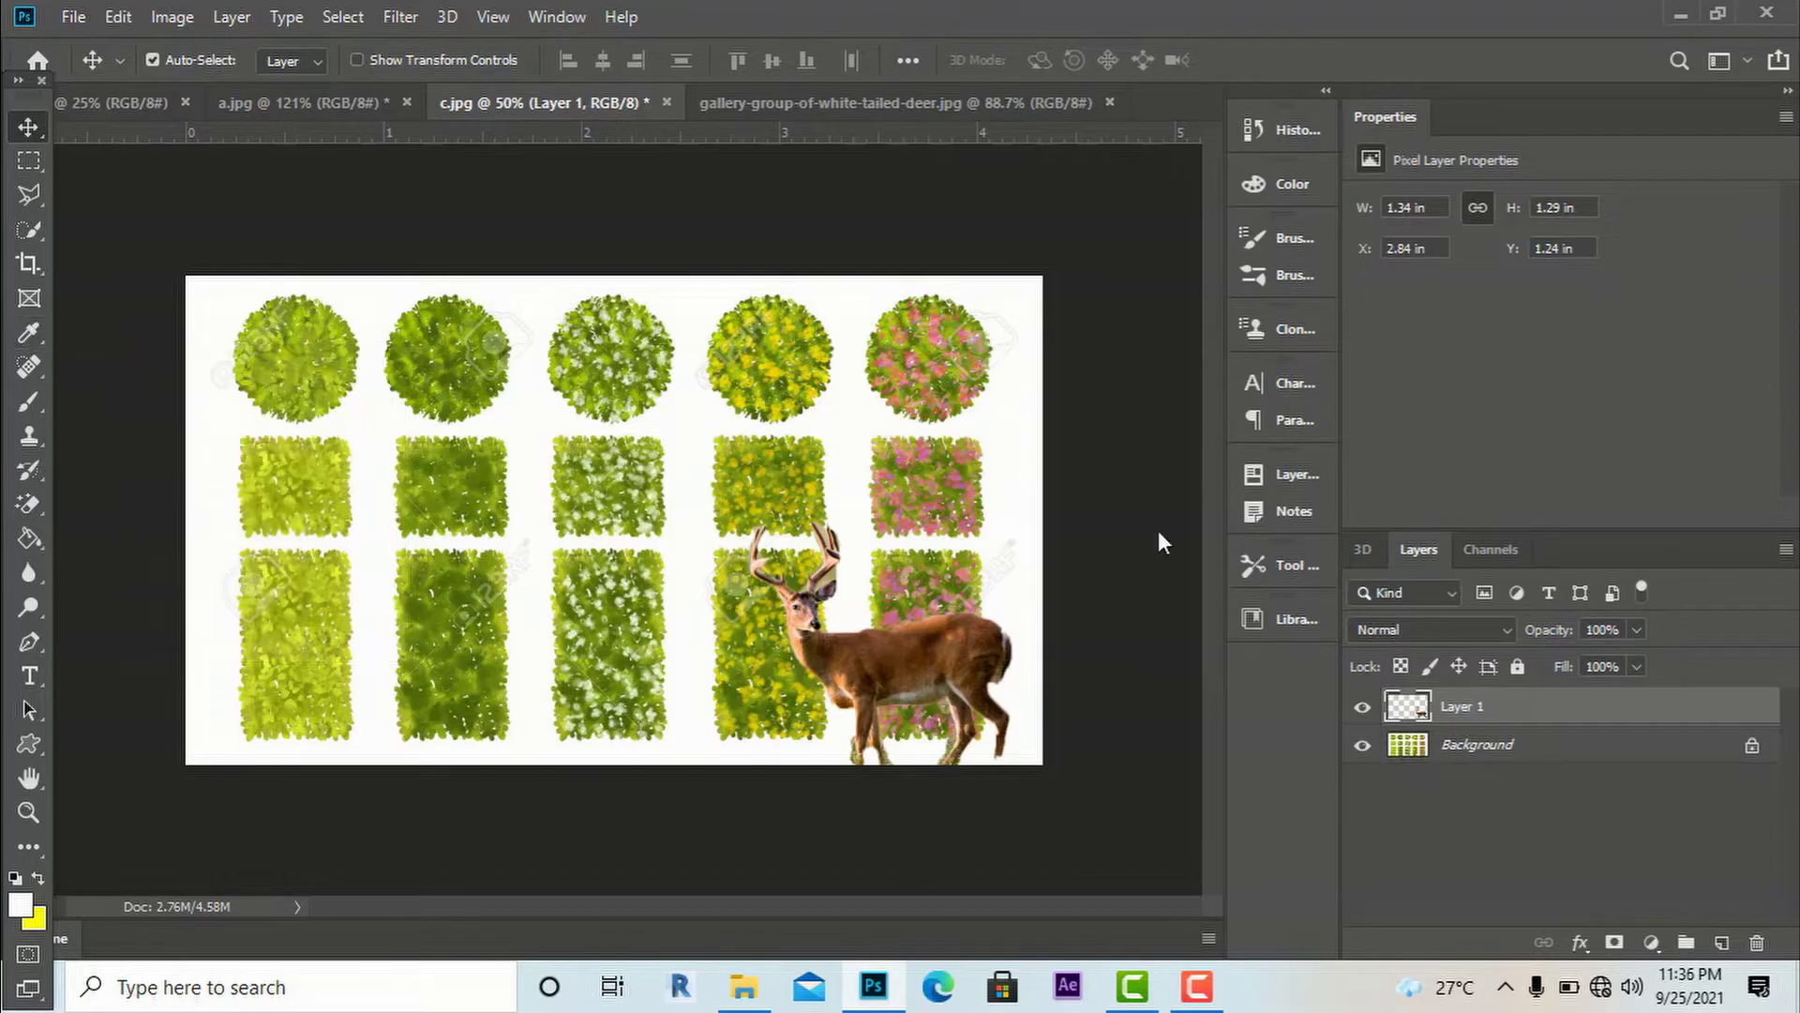
# - Activate the Magic Wand tool and switch to the first floor plan document
pyautogui.click(43, 231)
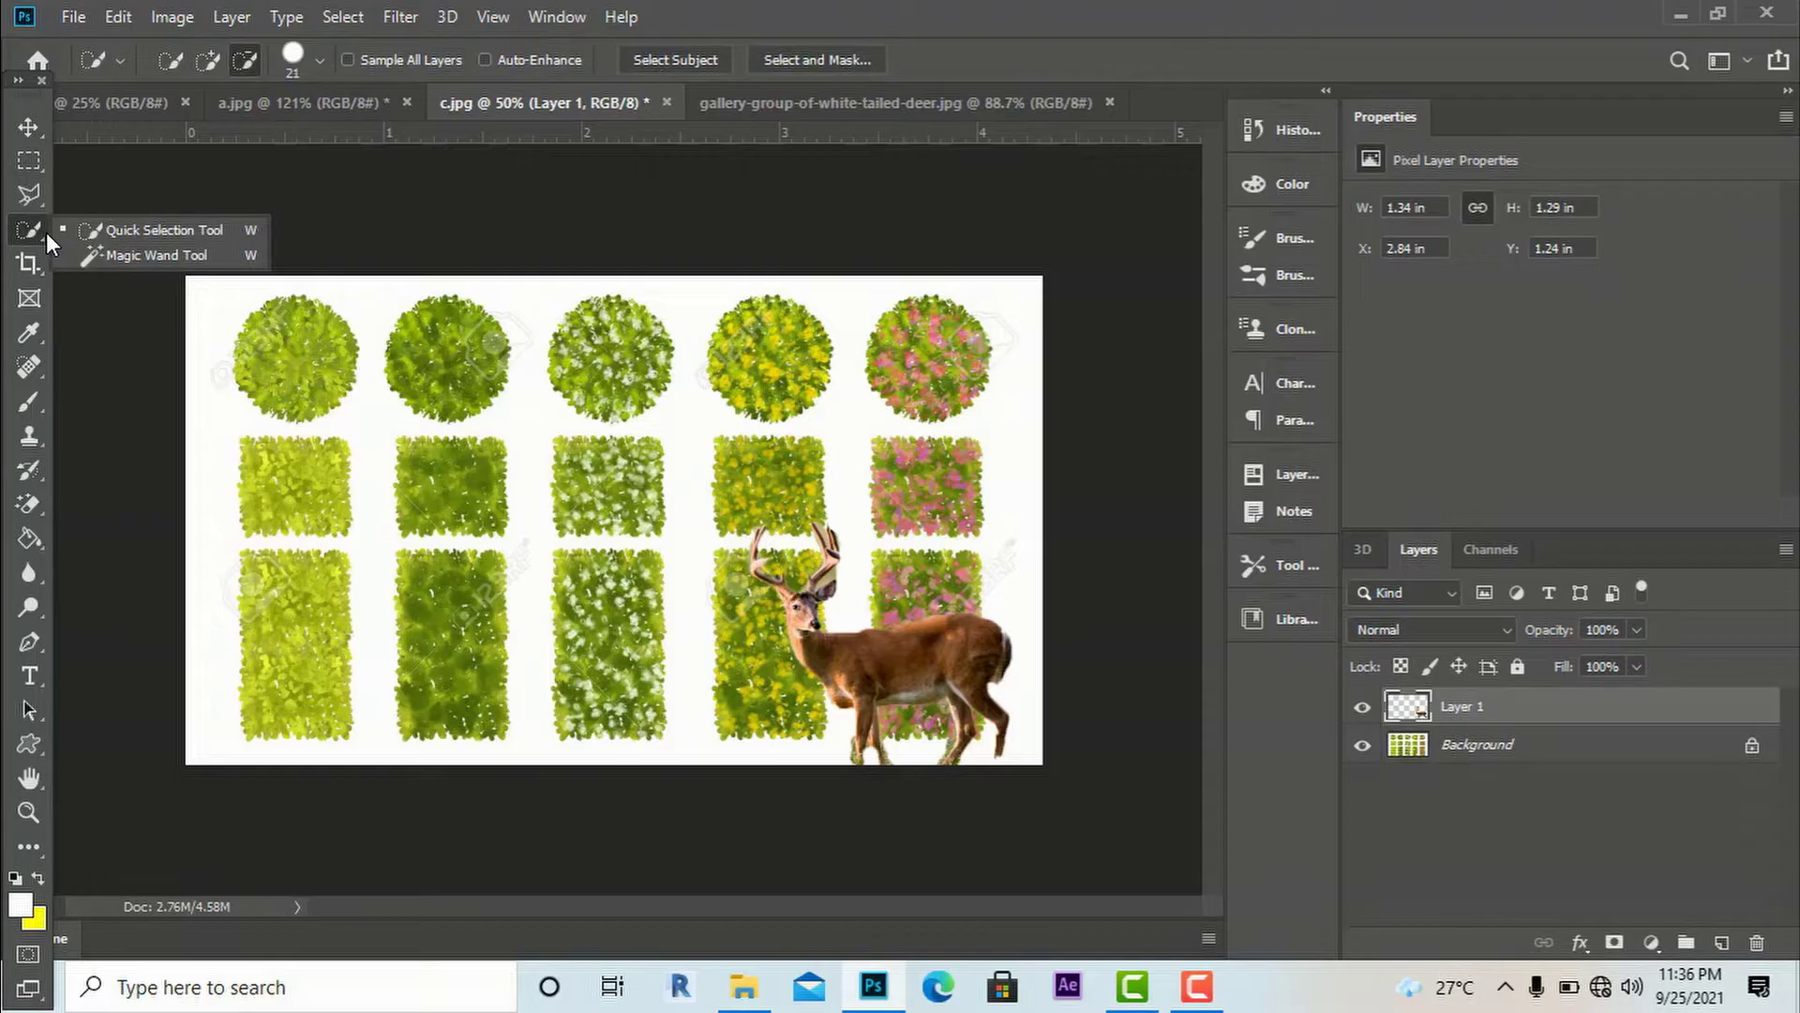
pyautogui.click(100, 256)
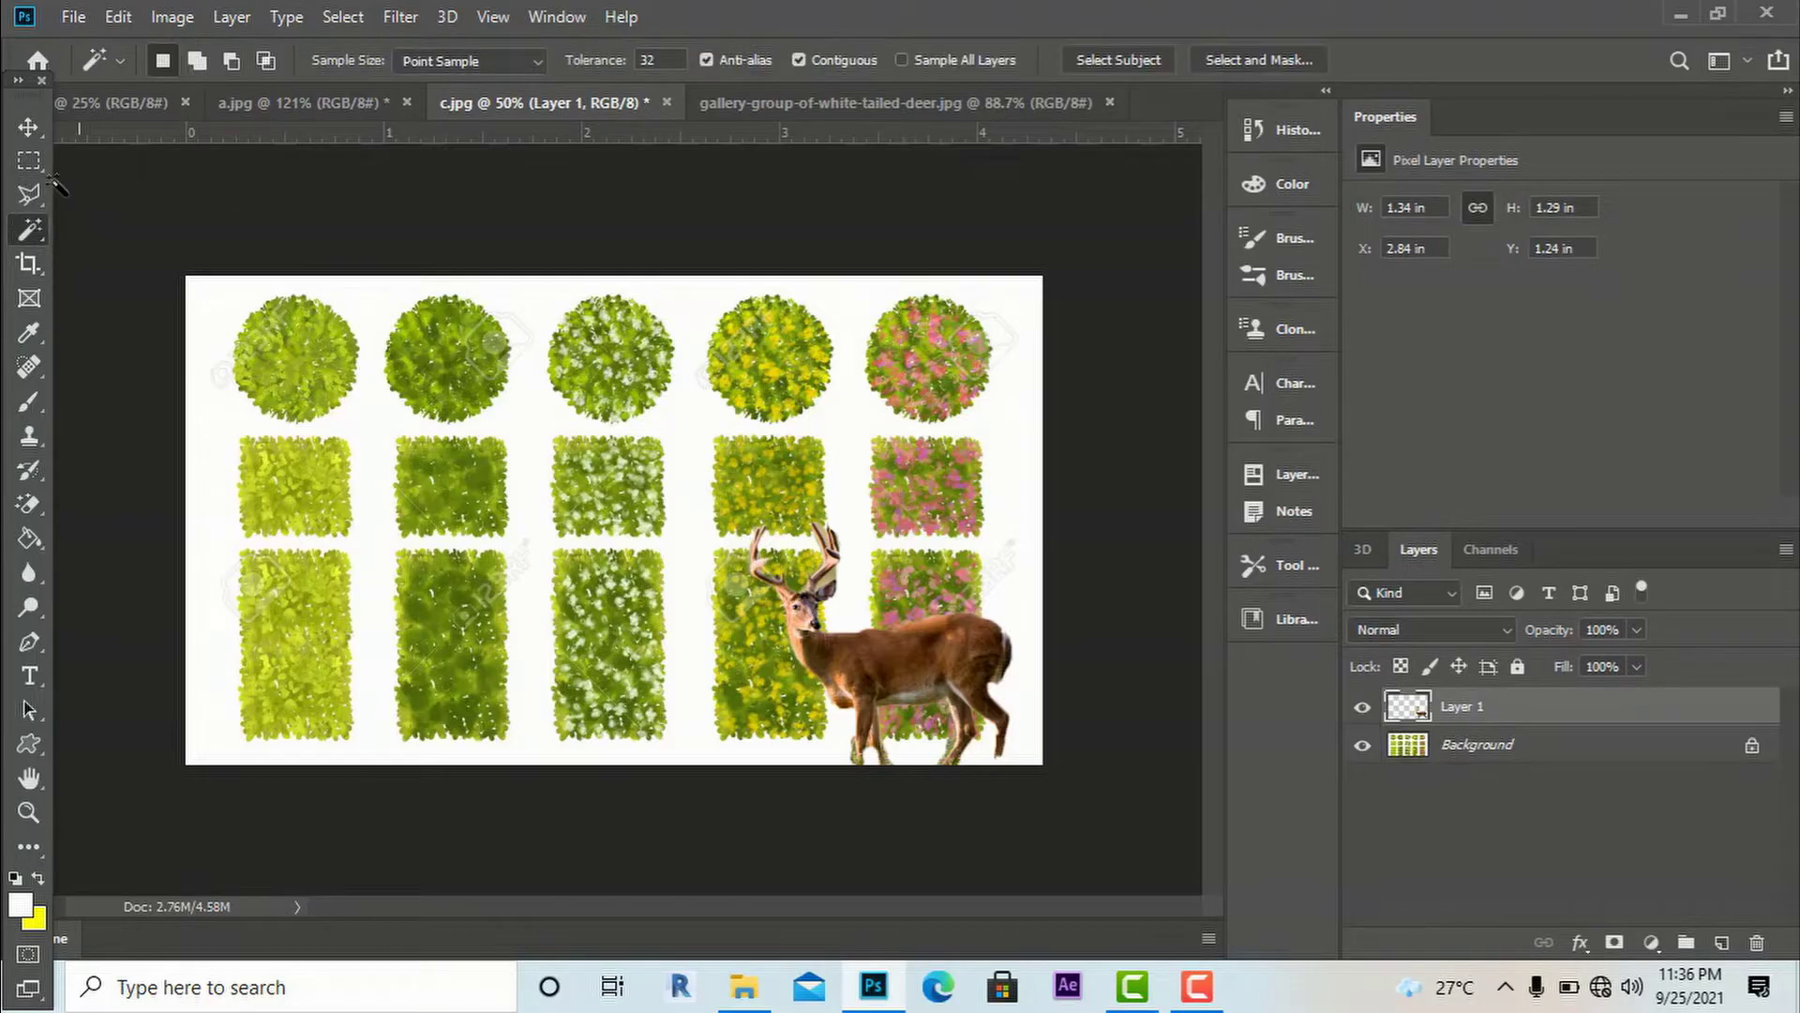
pyautogui.click(279, 105)
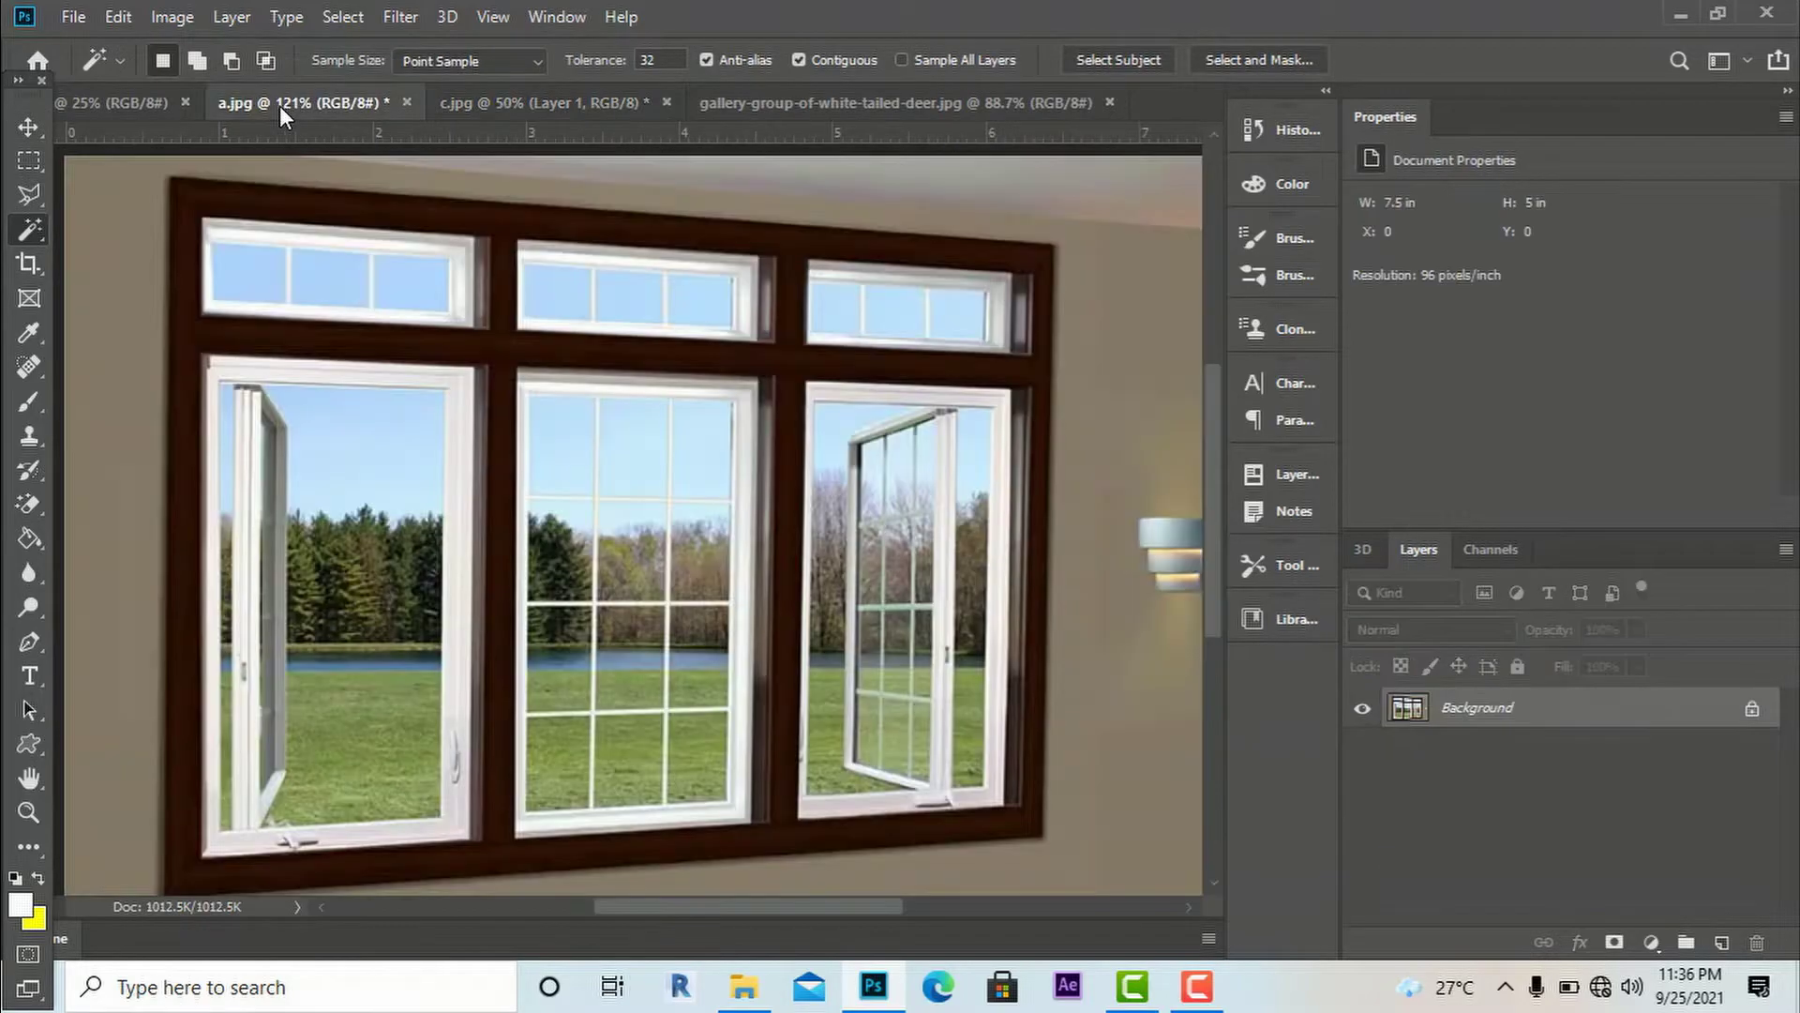
pyautogui.click(471, 100)
pyautogui.click(124, 110)
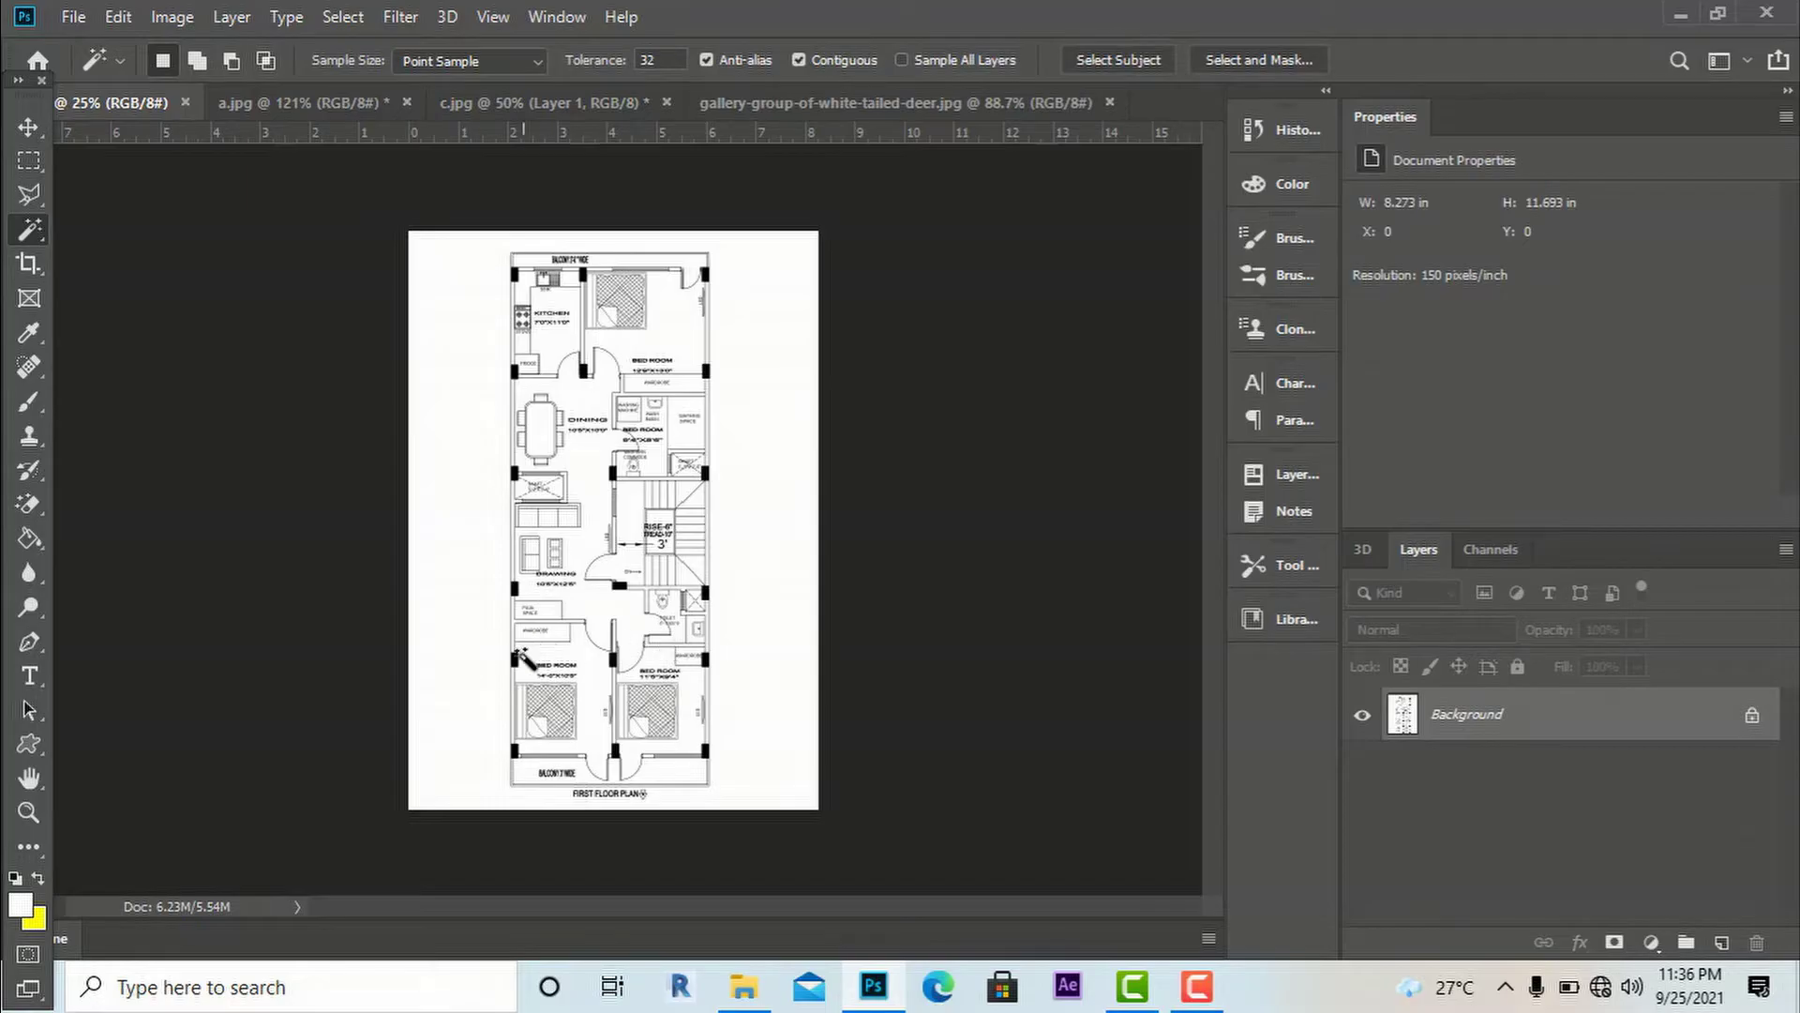
pyautogui.scroll(2, 506, 656)
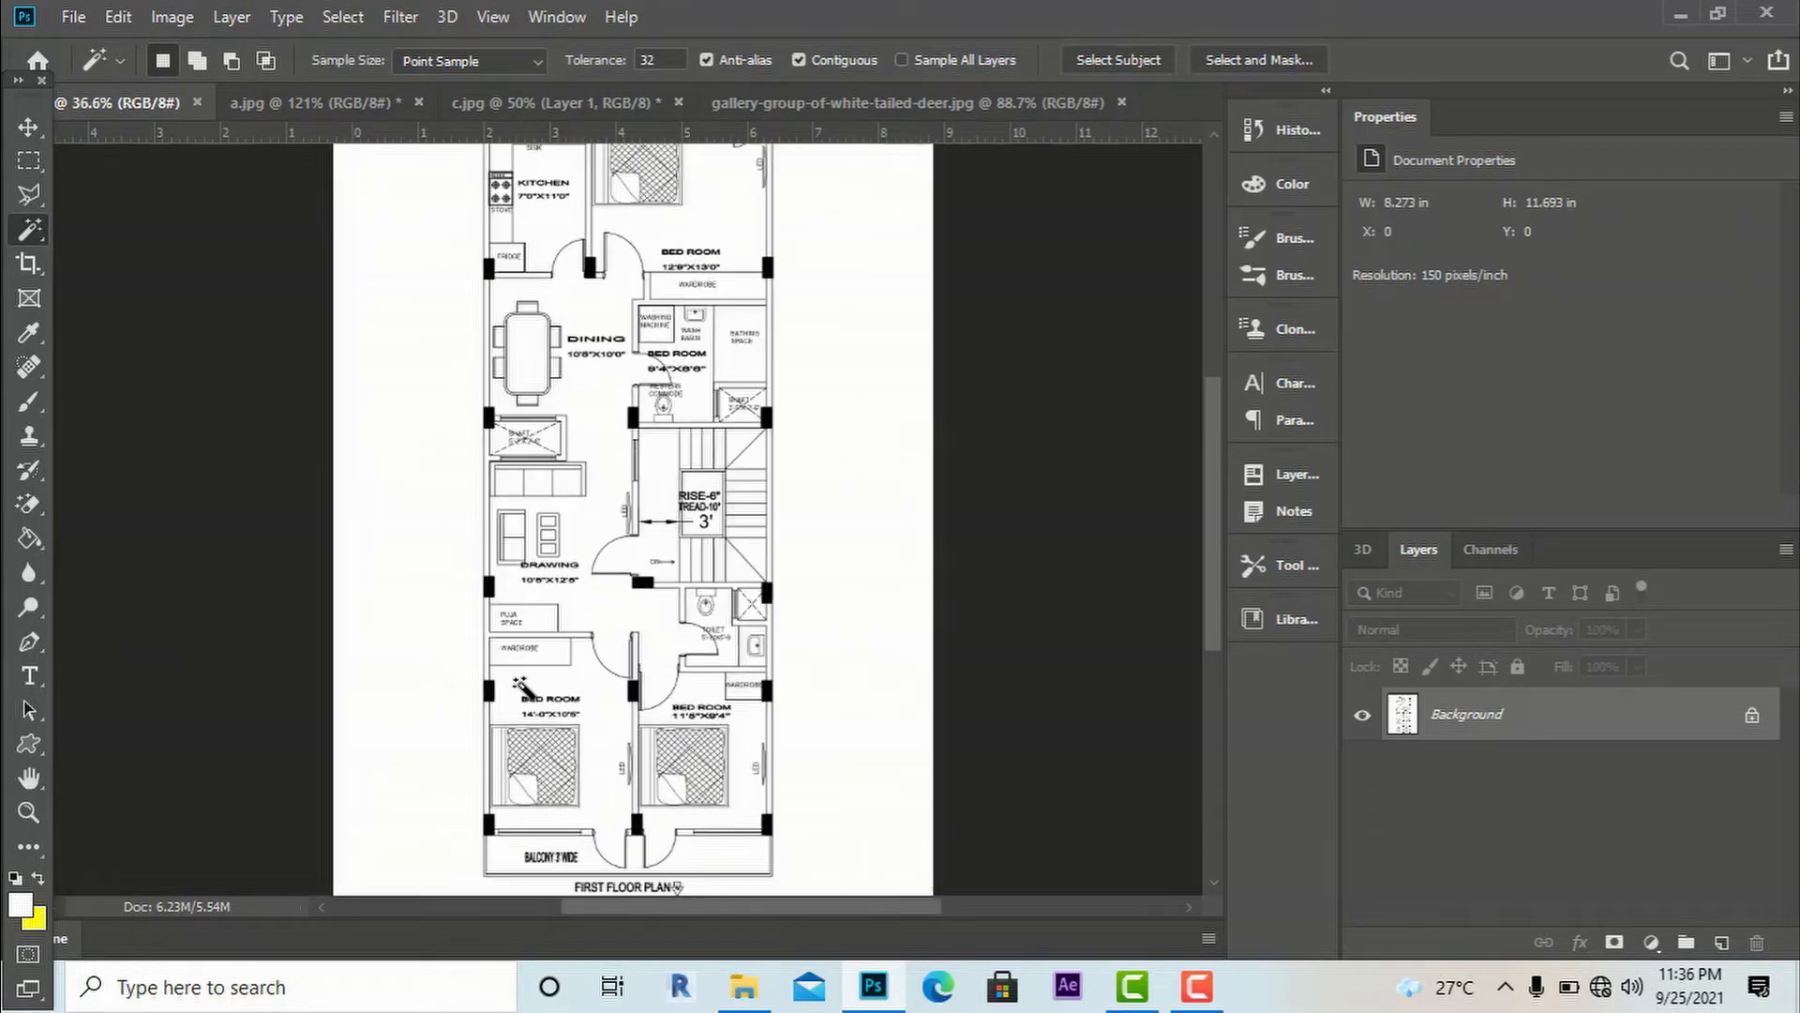
pyautogui.scroll(2, 497, 647)
pyautogui.scroll(-1, 589, 548)
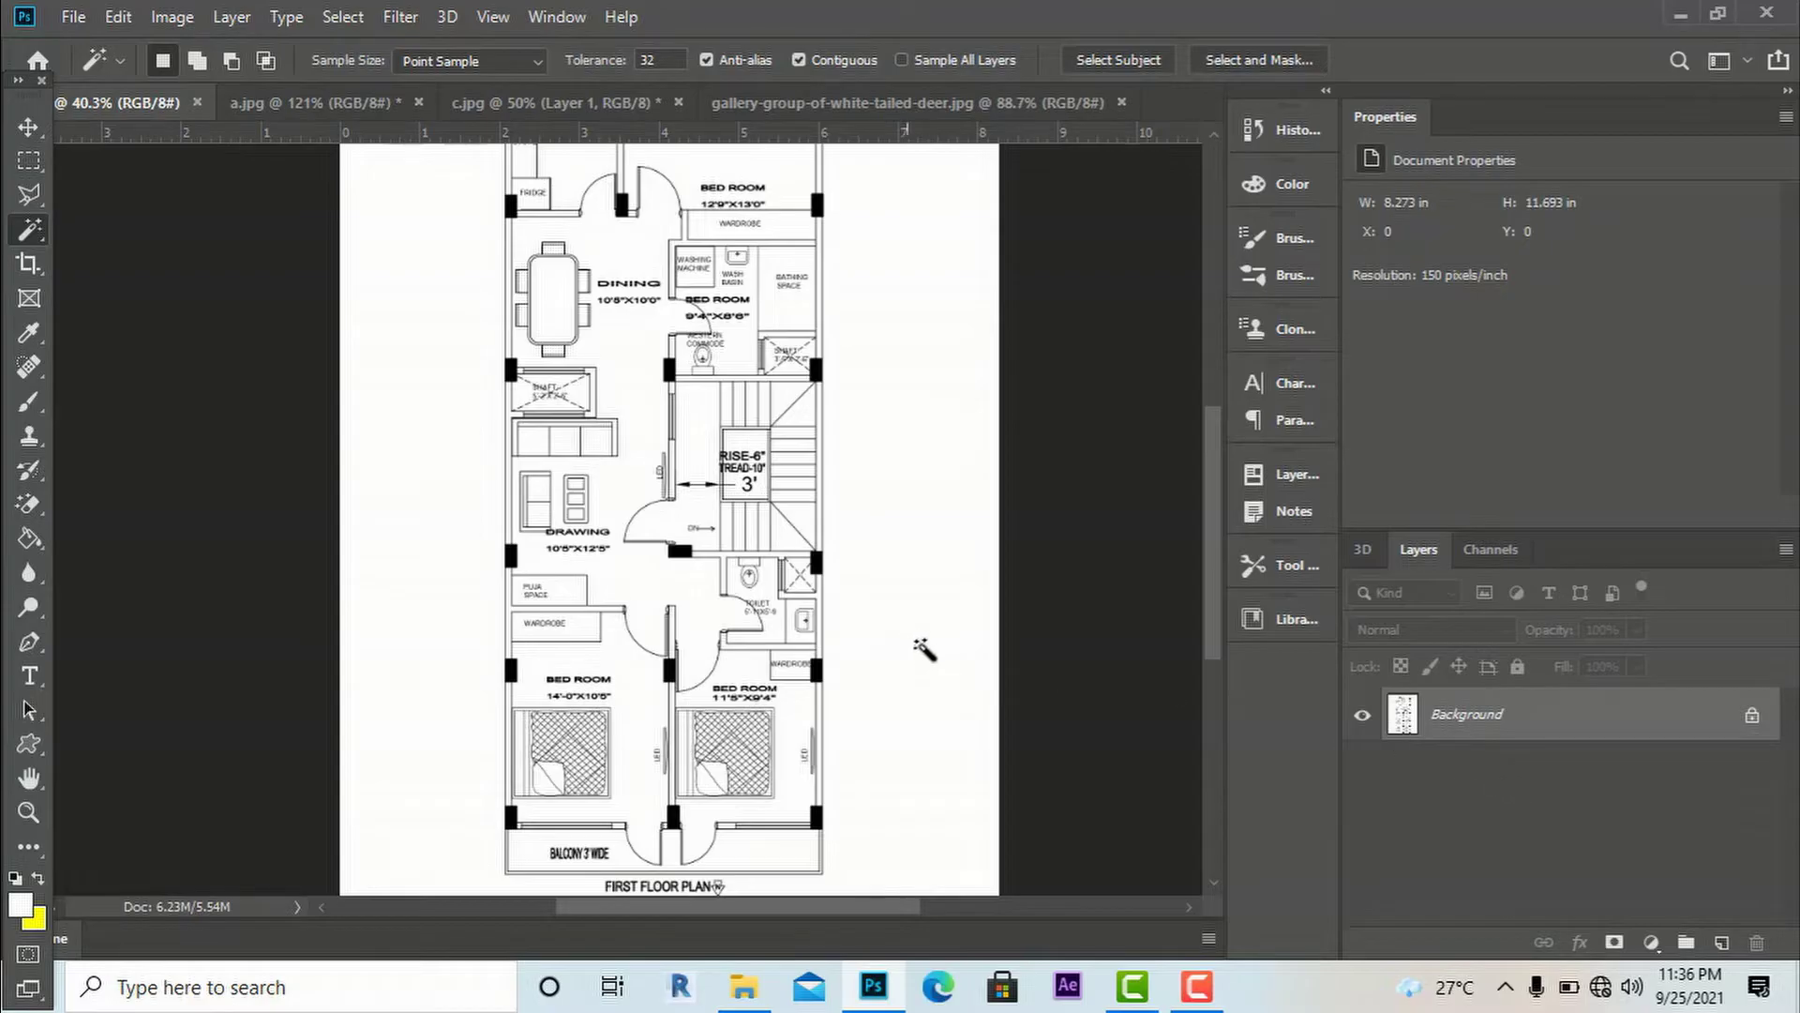
# - Create a new layer above the floor plan background and name it wall
pyautogui.click(1721, 944)
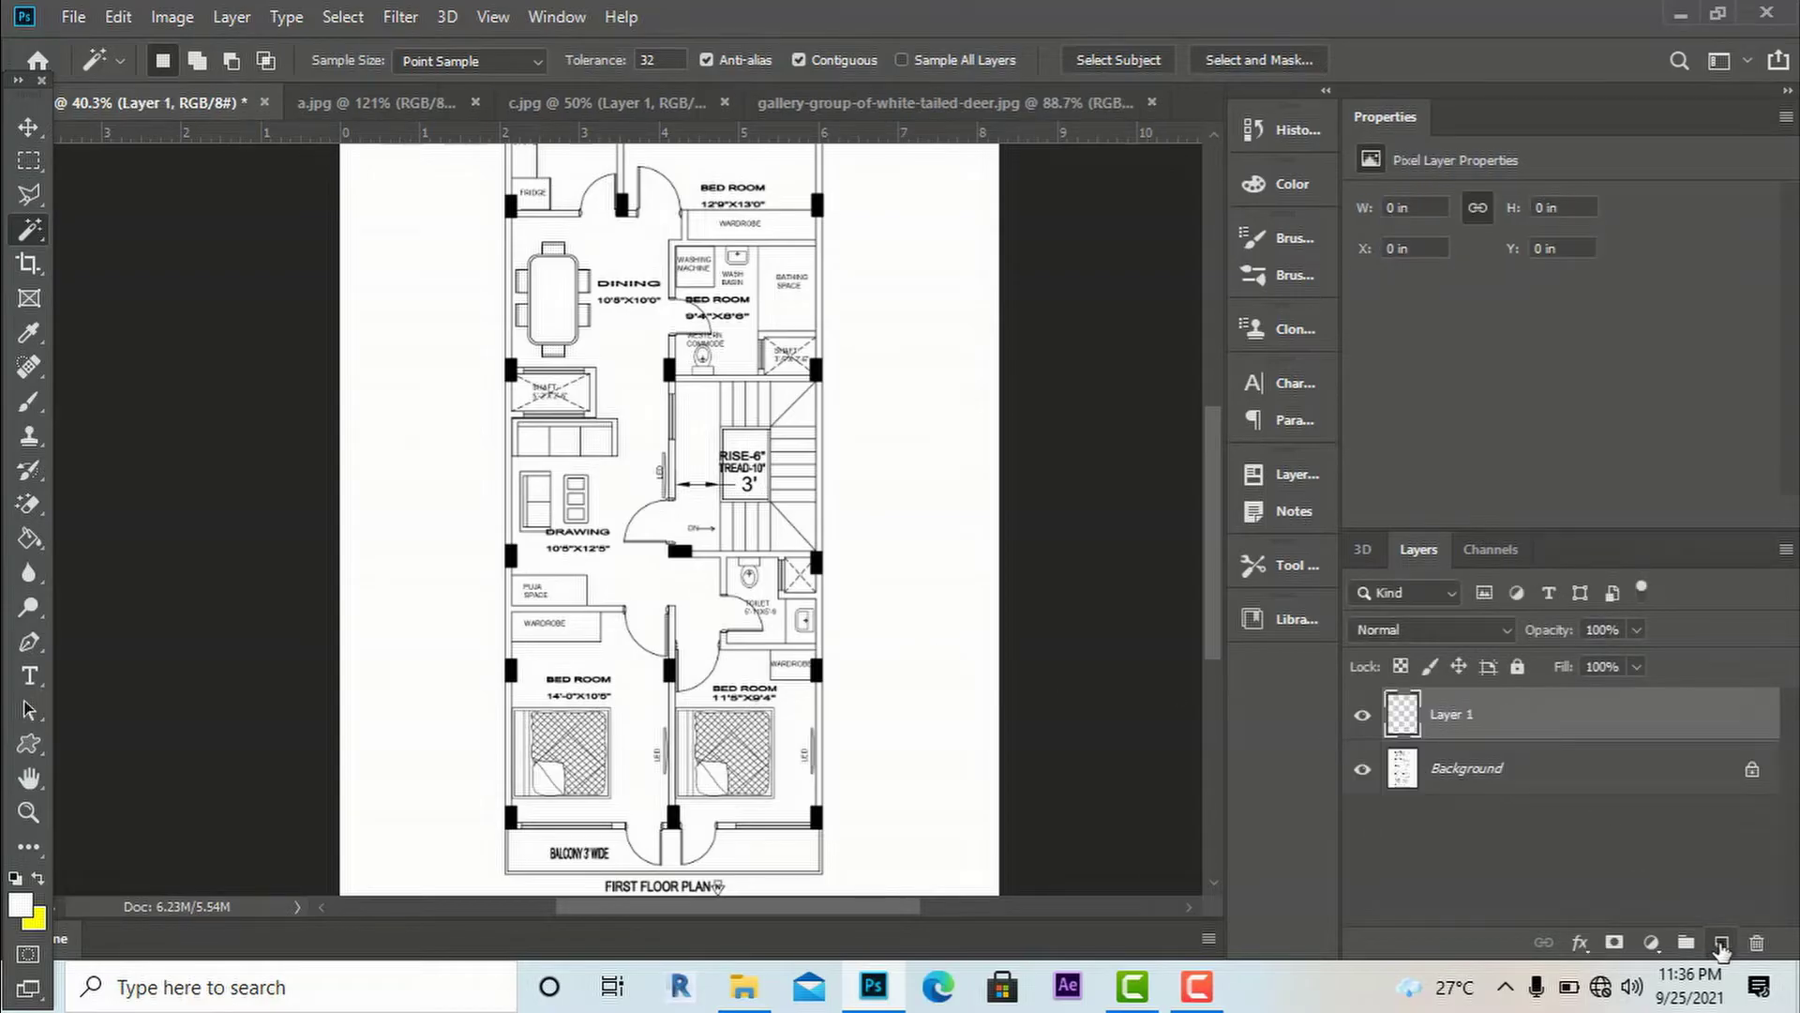
pyautogui.doubleClick(1459, 716)
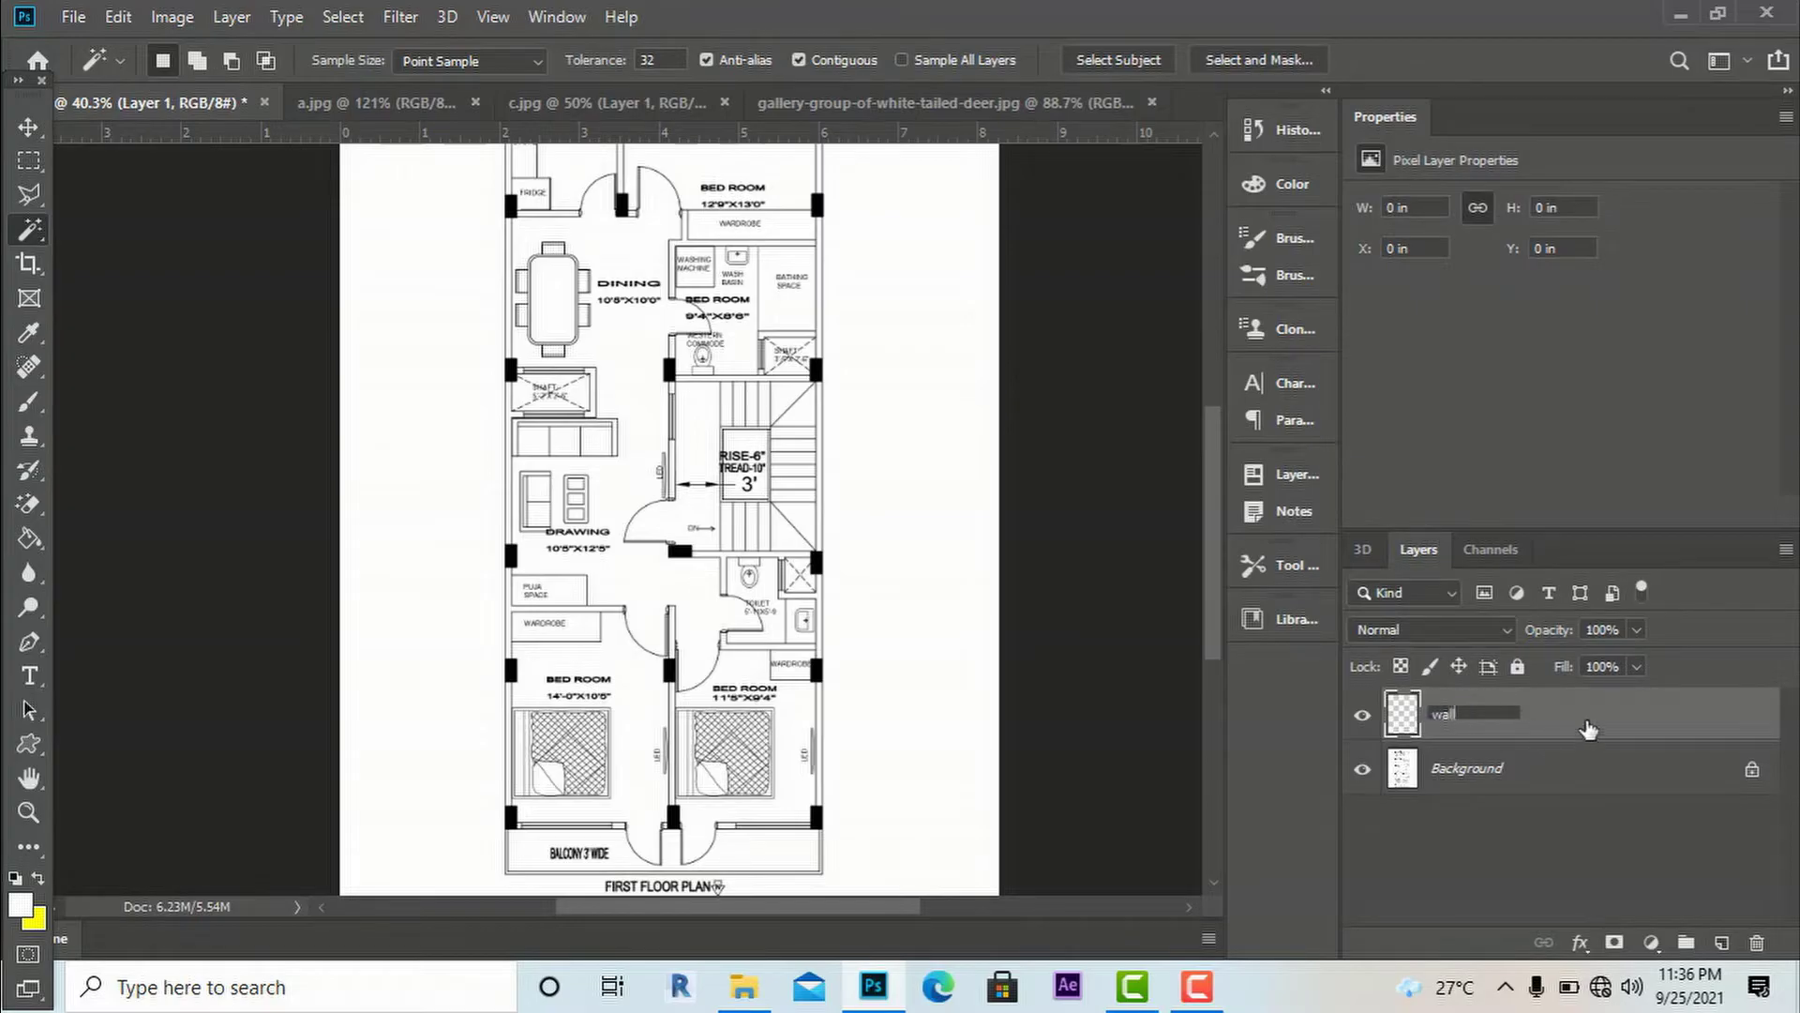
pyautogui.press('Return')
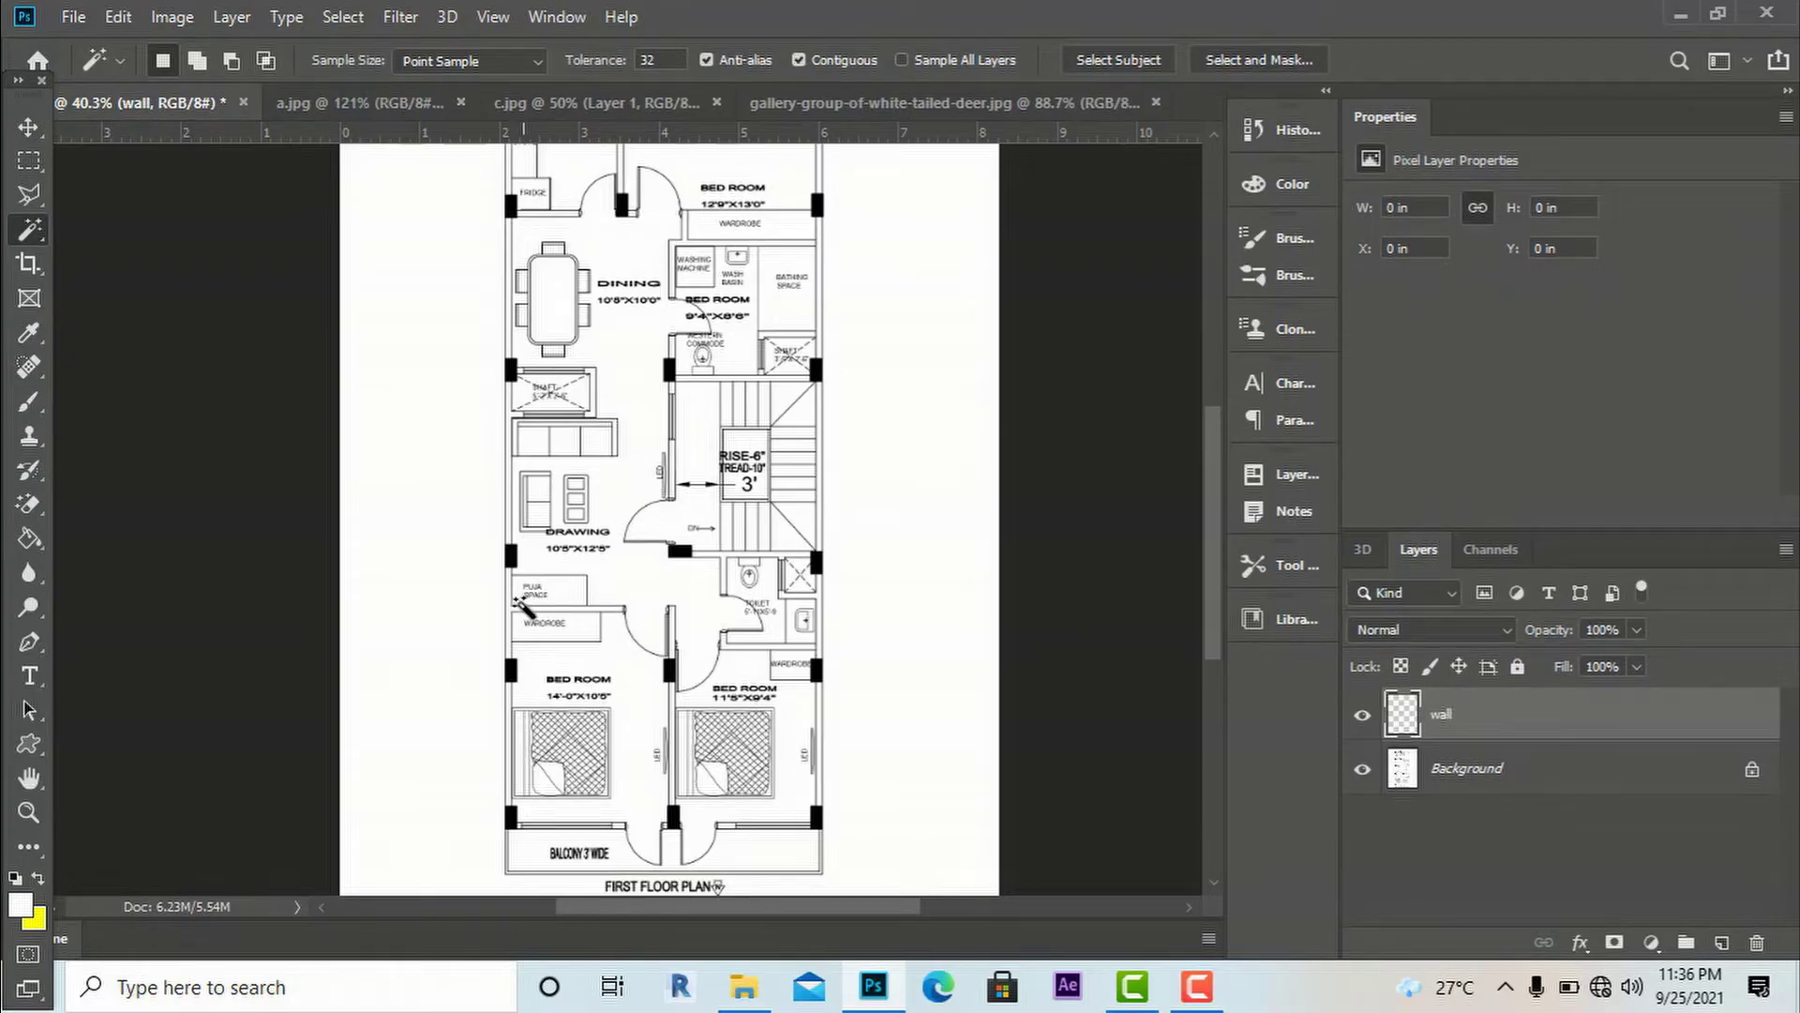
# - Magic Wand-select the wall section bordering the puja space and wardrobe on the Background layer, and make the wall layer active
pyautogui.scroll(5, 497, 625)
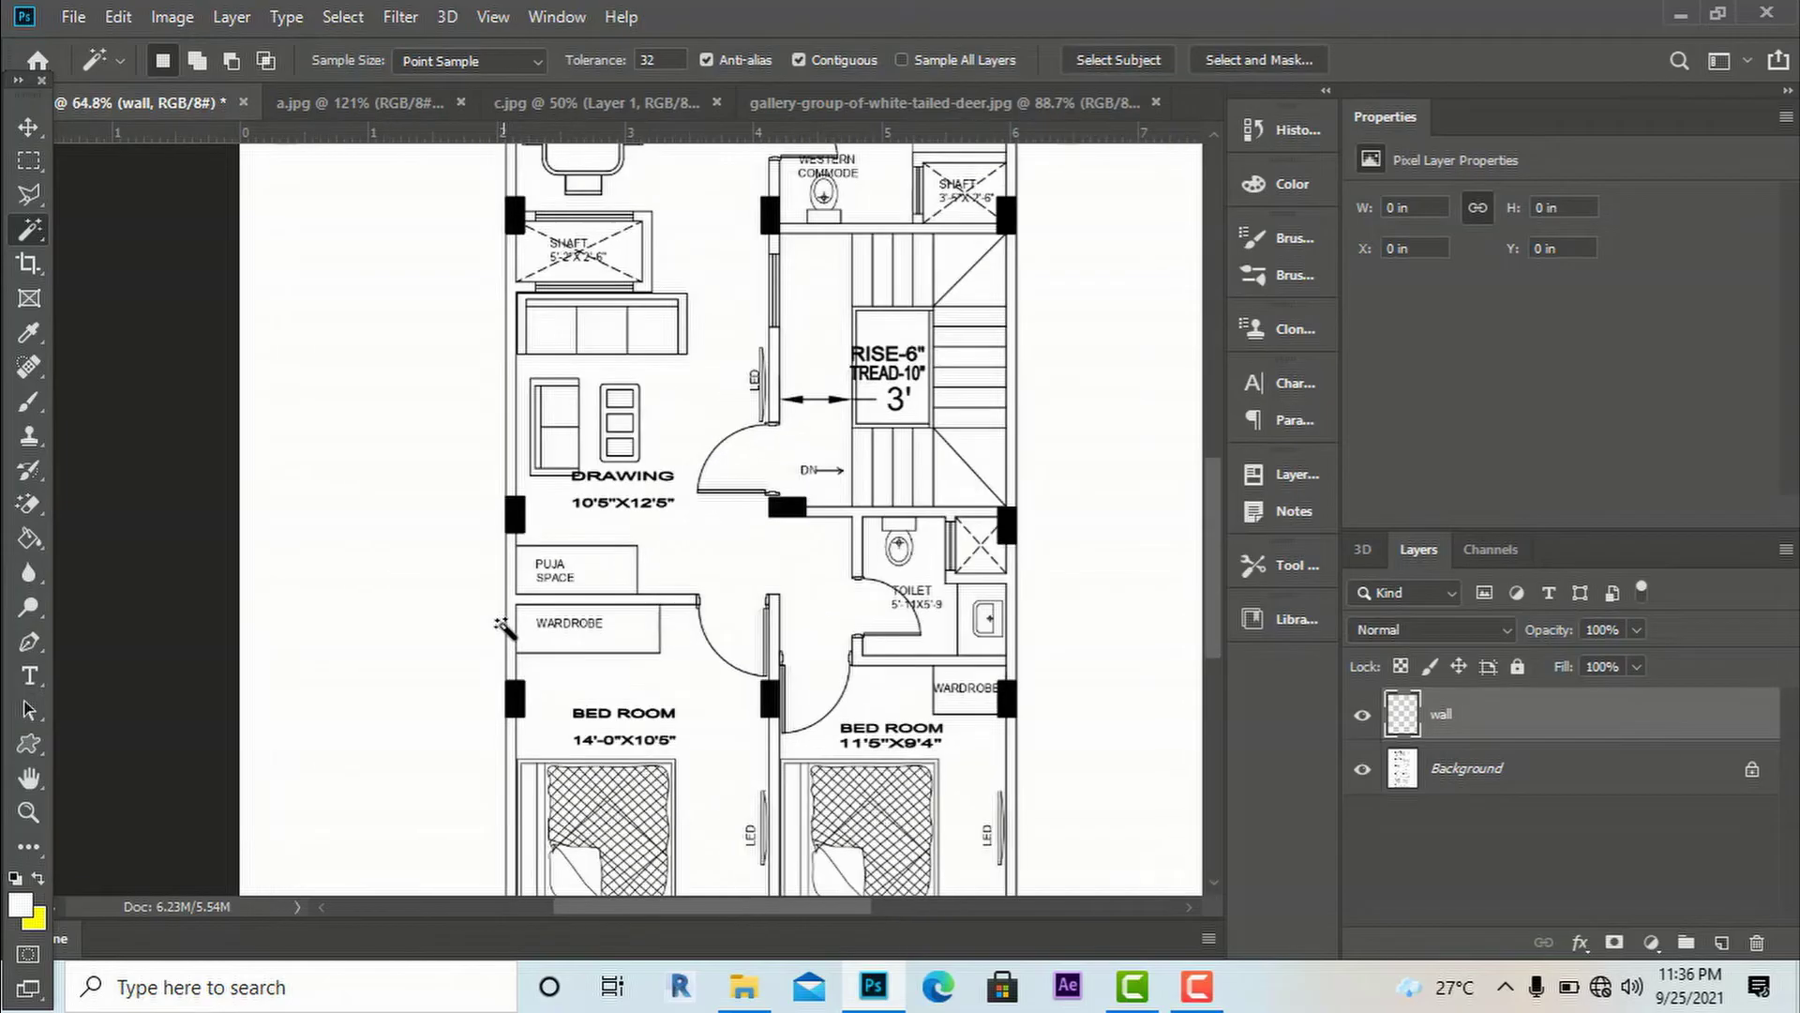
pyautogui.scroll(1, 500, 626)
pyautogui.click(508, 598)
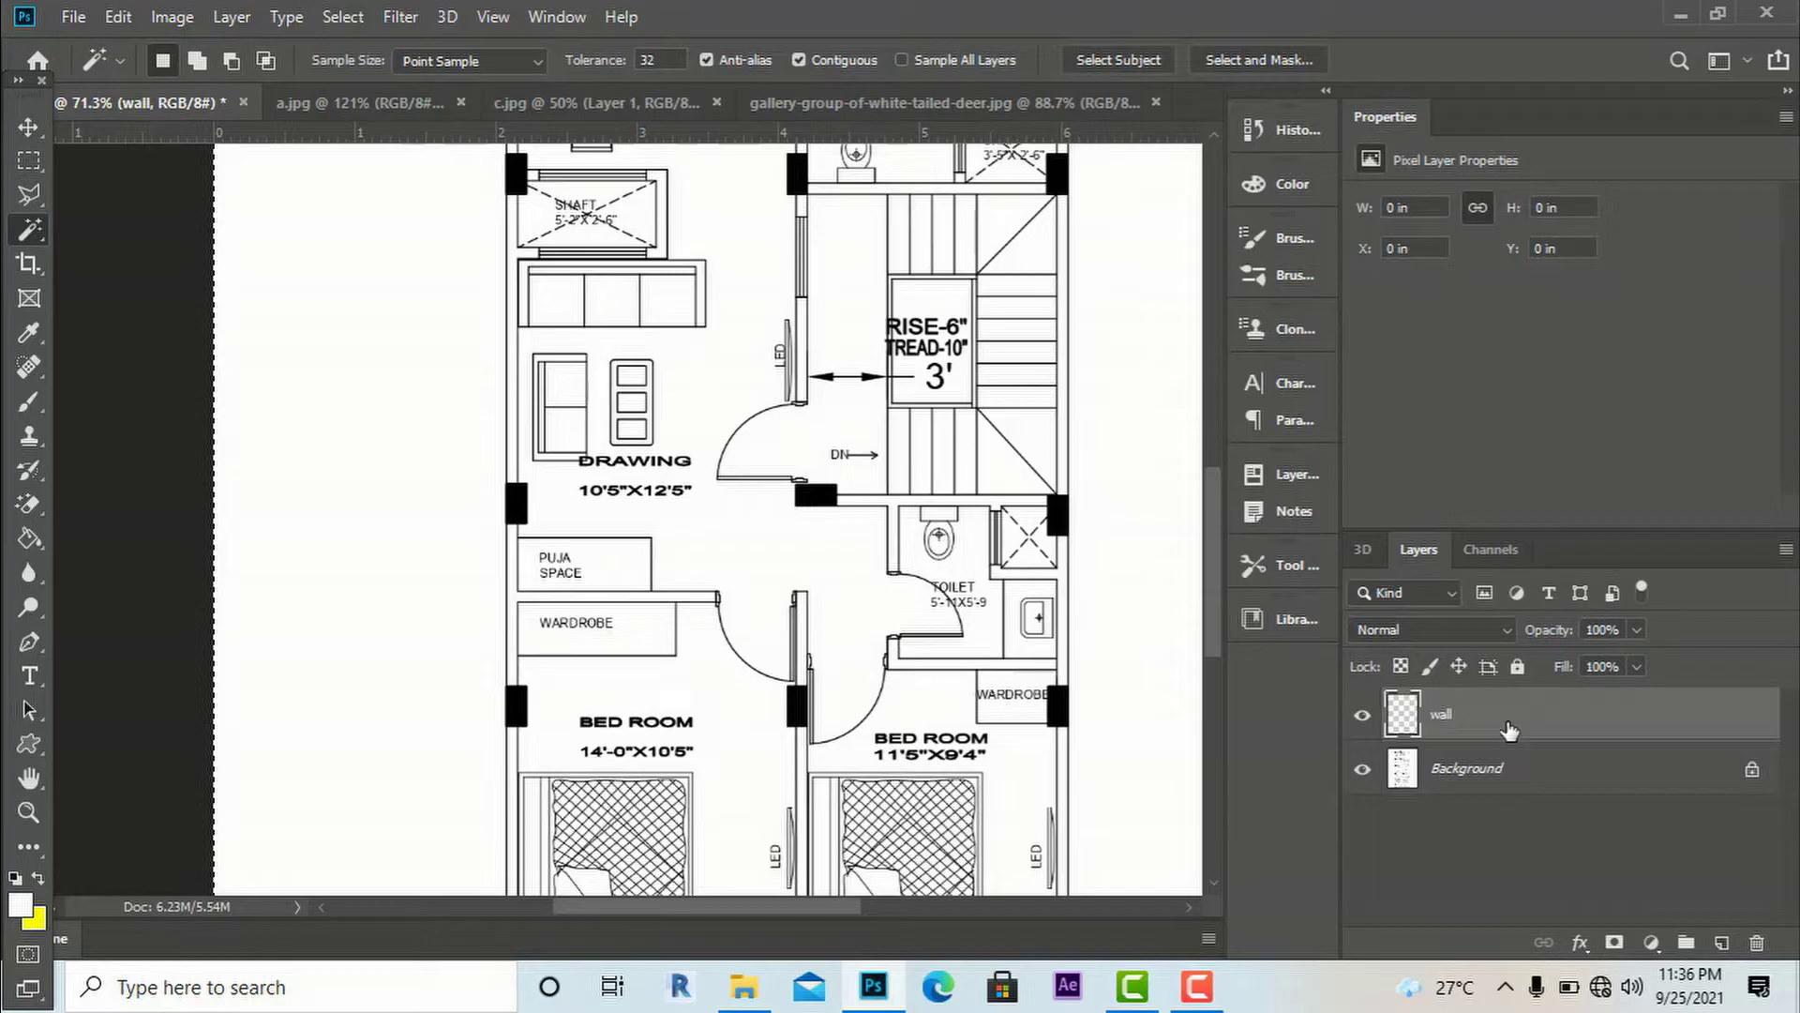
pyautogui.click(1484, 781)
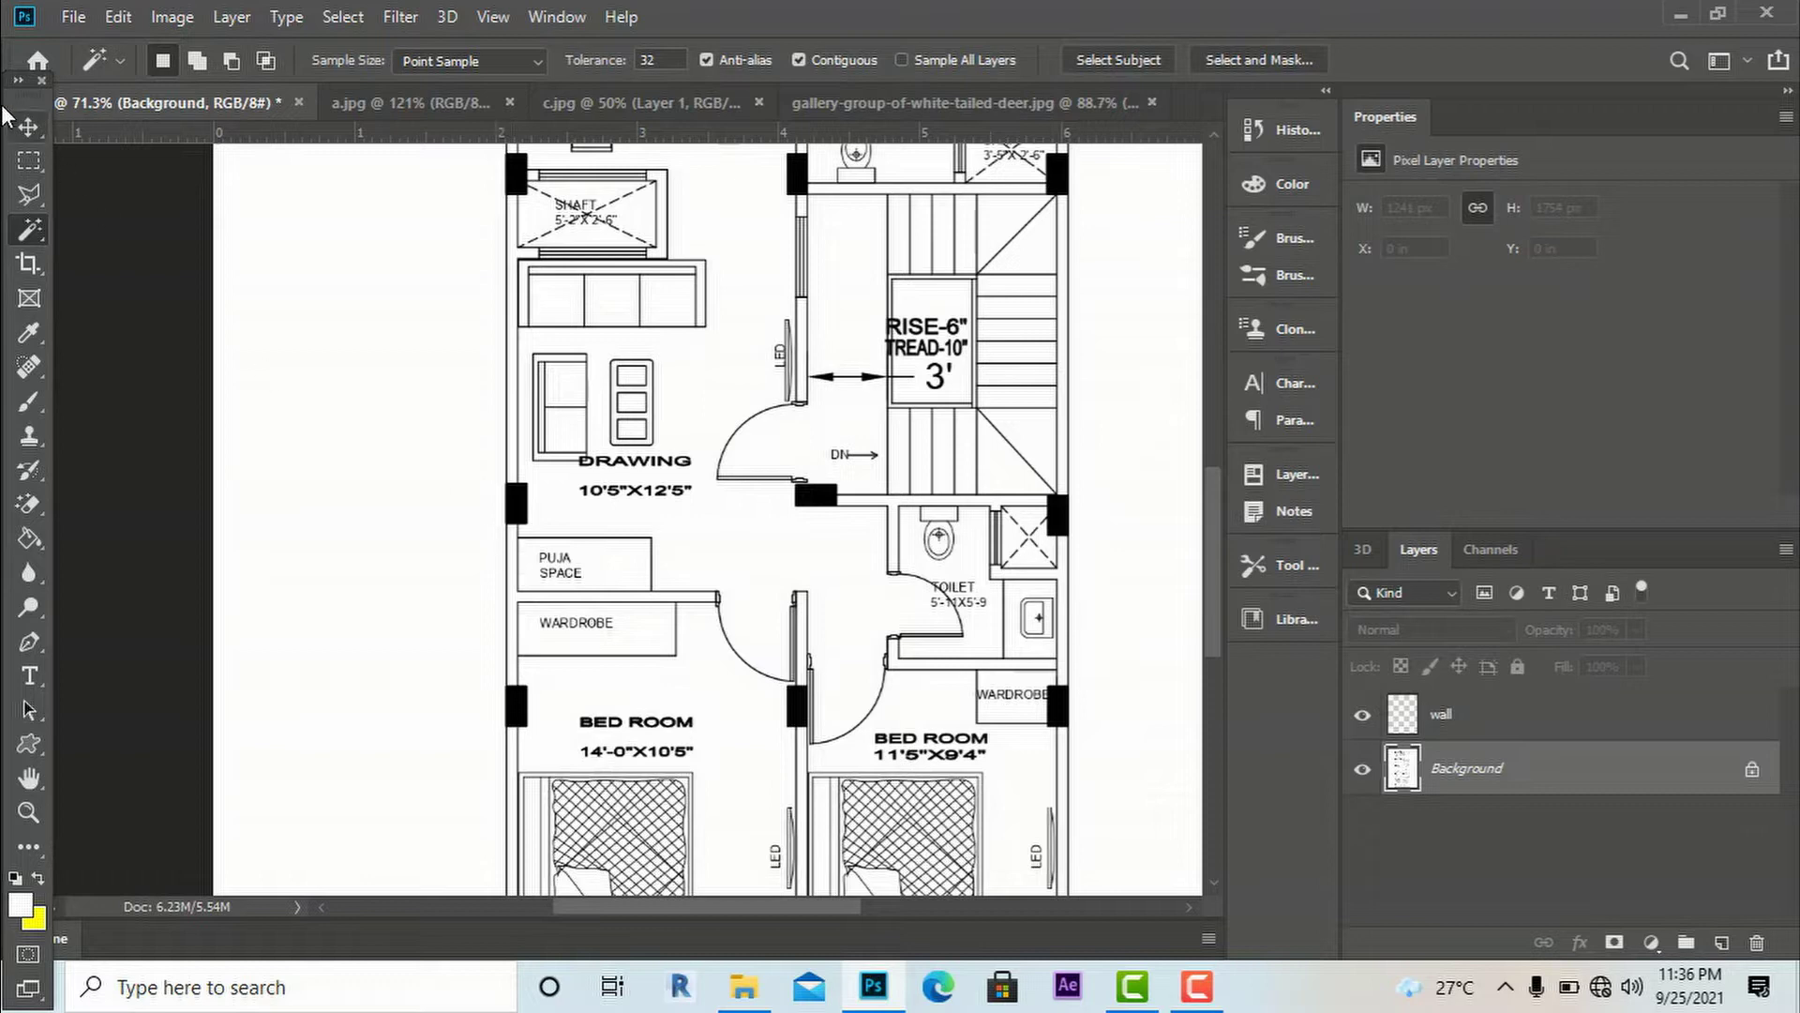
pyautogui.click(28, 127)
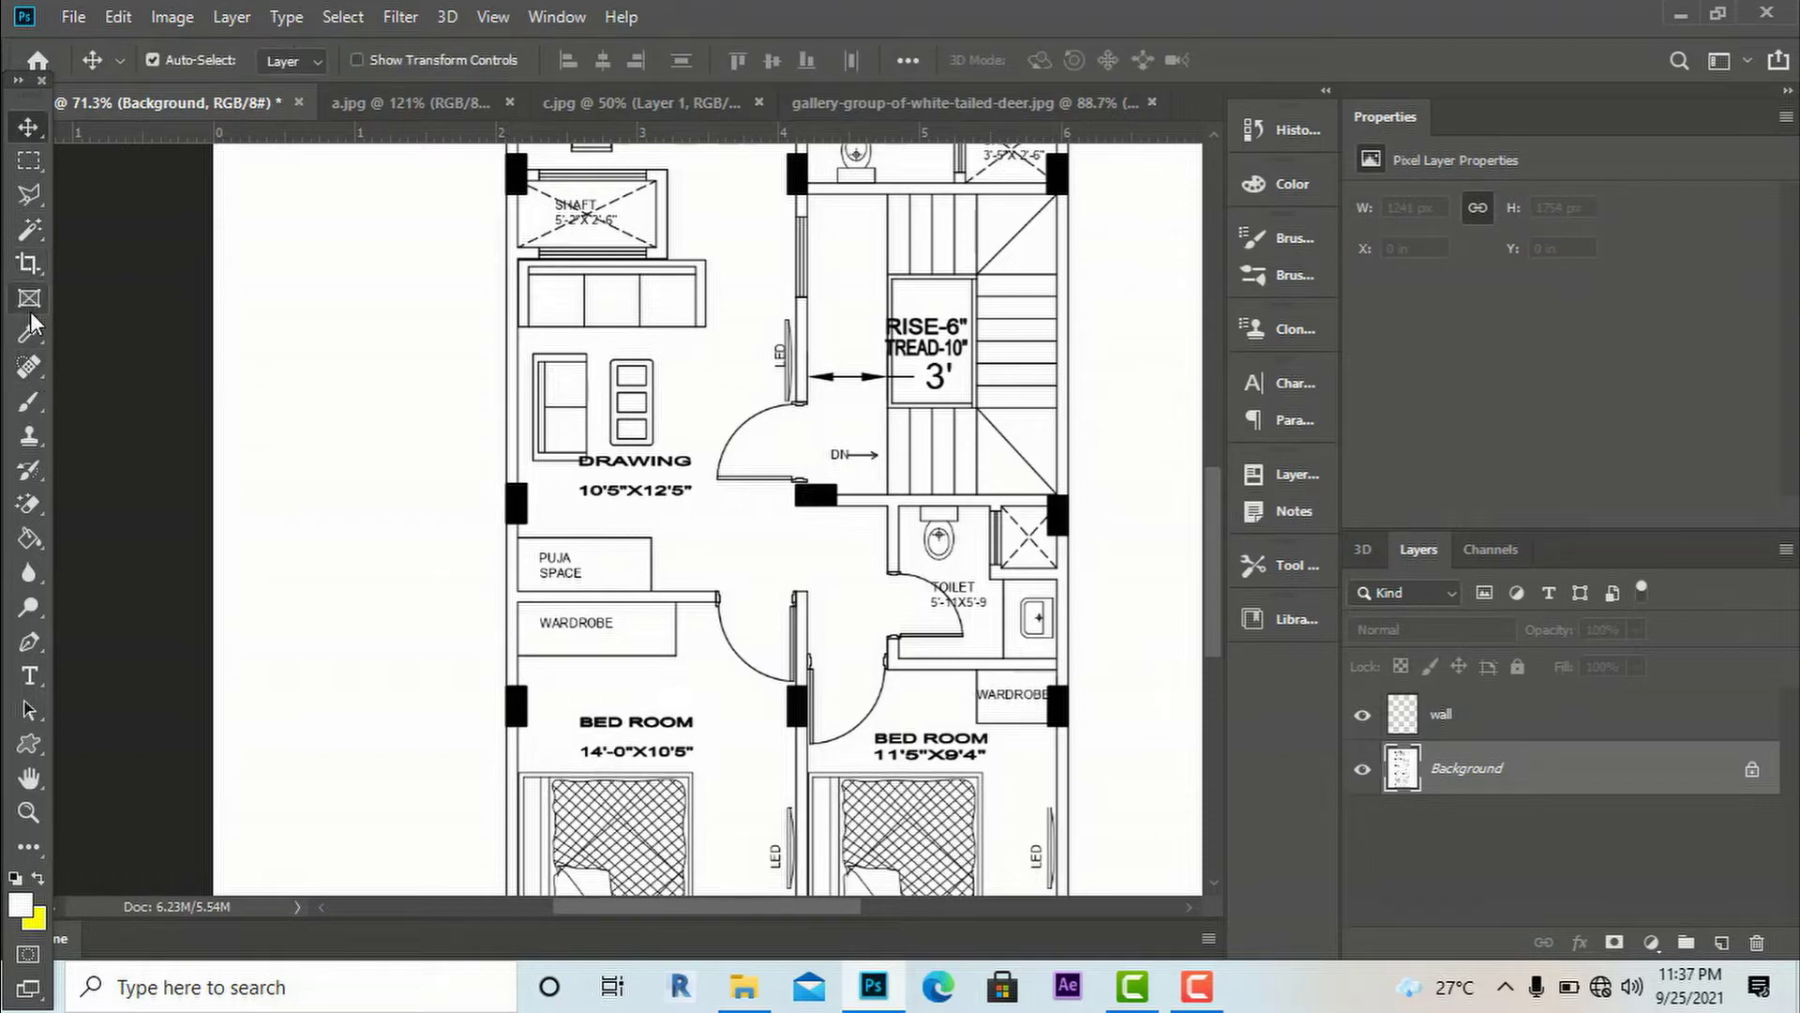
pyautogui.click(29, 229)
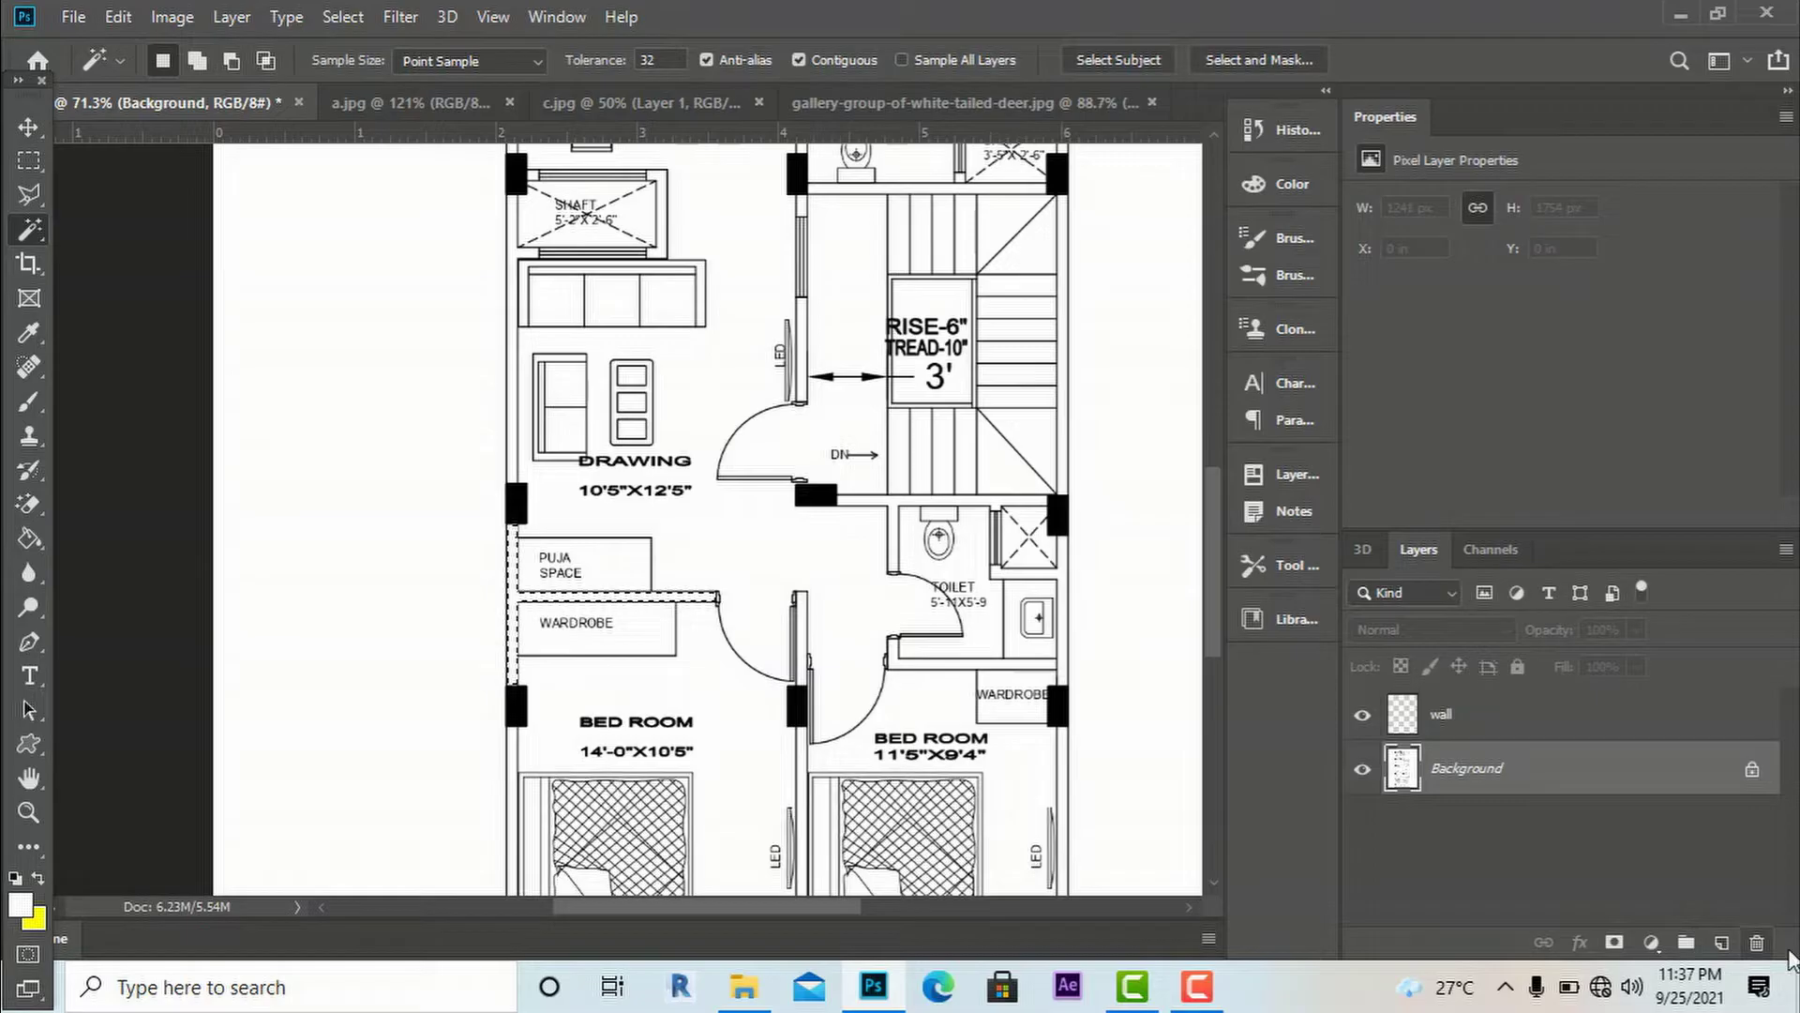
pyautogui.click(1444, 719)
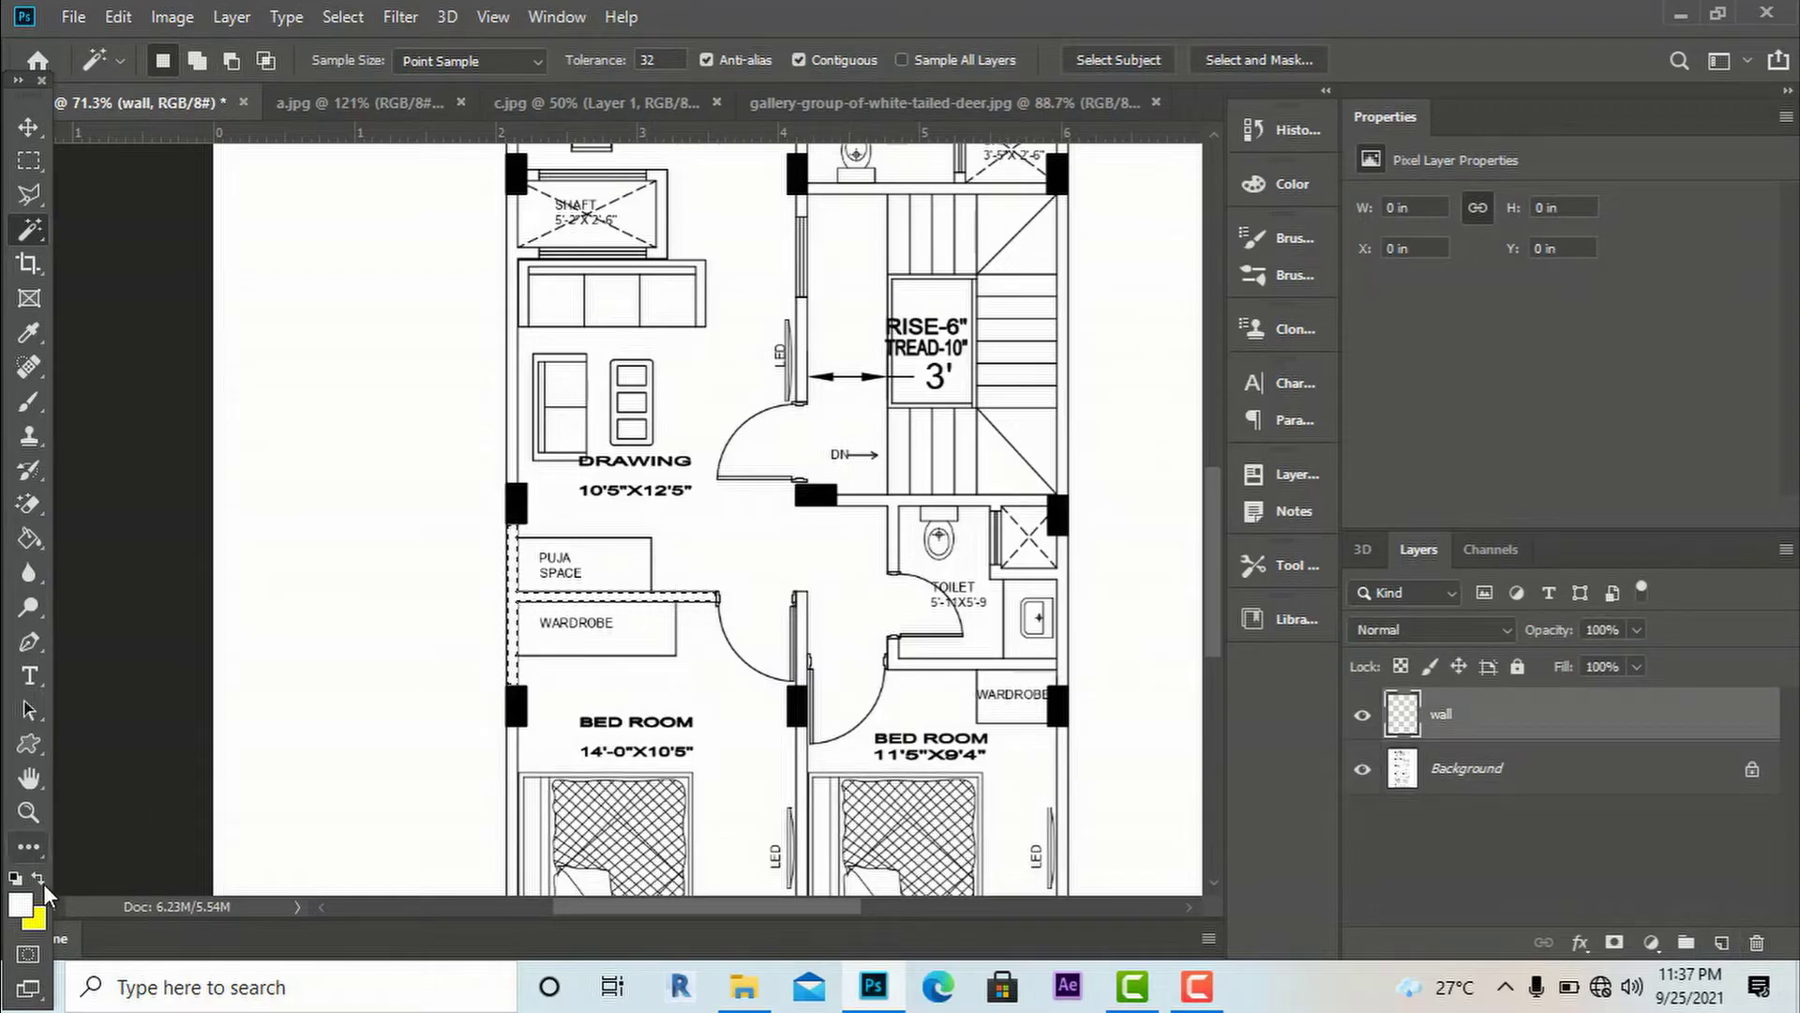
# - Set the foreground color to red ff1200
pyautogui.moveTo(919, 422); pyautogui.dragTo(920, 514)
pyautogui.click(877, 185)
pyautogui.write('ff1200')
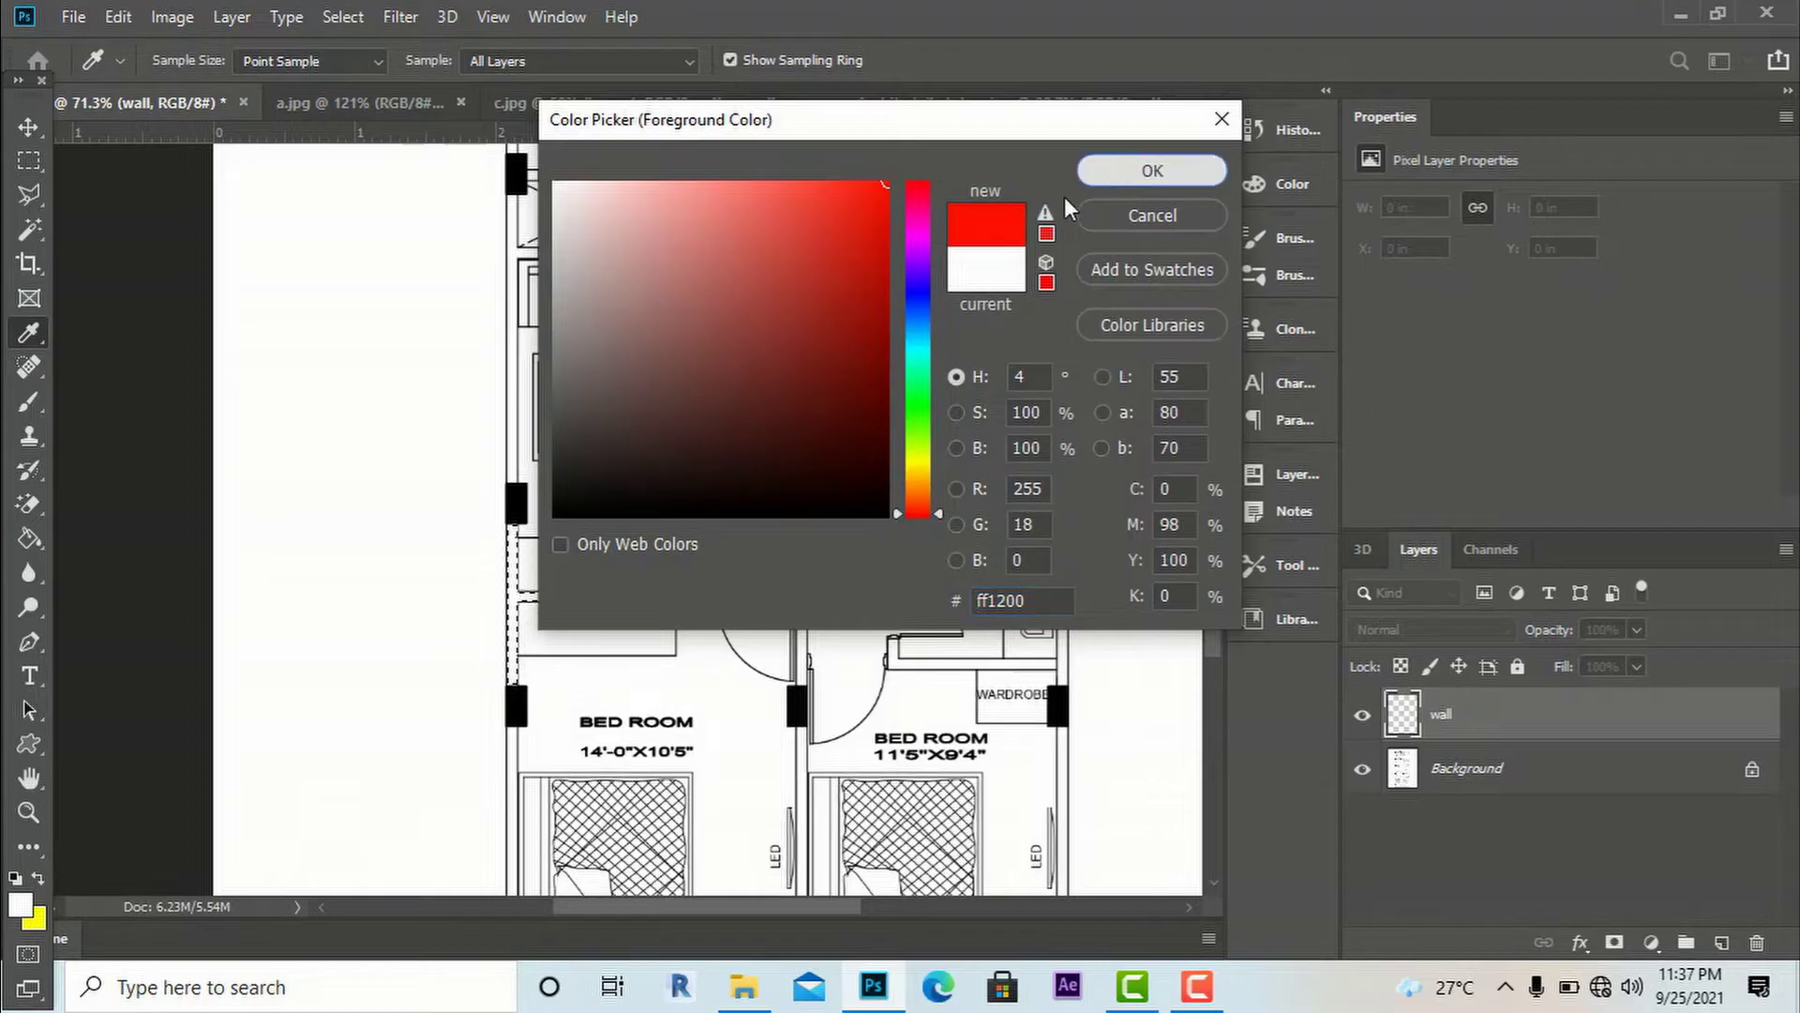
pyautogui.click(1120, 170)
# - Fill the selected wall around the puja space and wardrobe with the red foreground color using the Paint Bucket tool
pyautogui.press('w')
pyautogui.press('g')
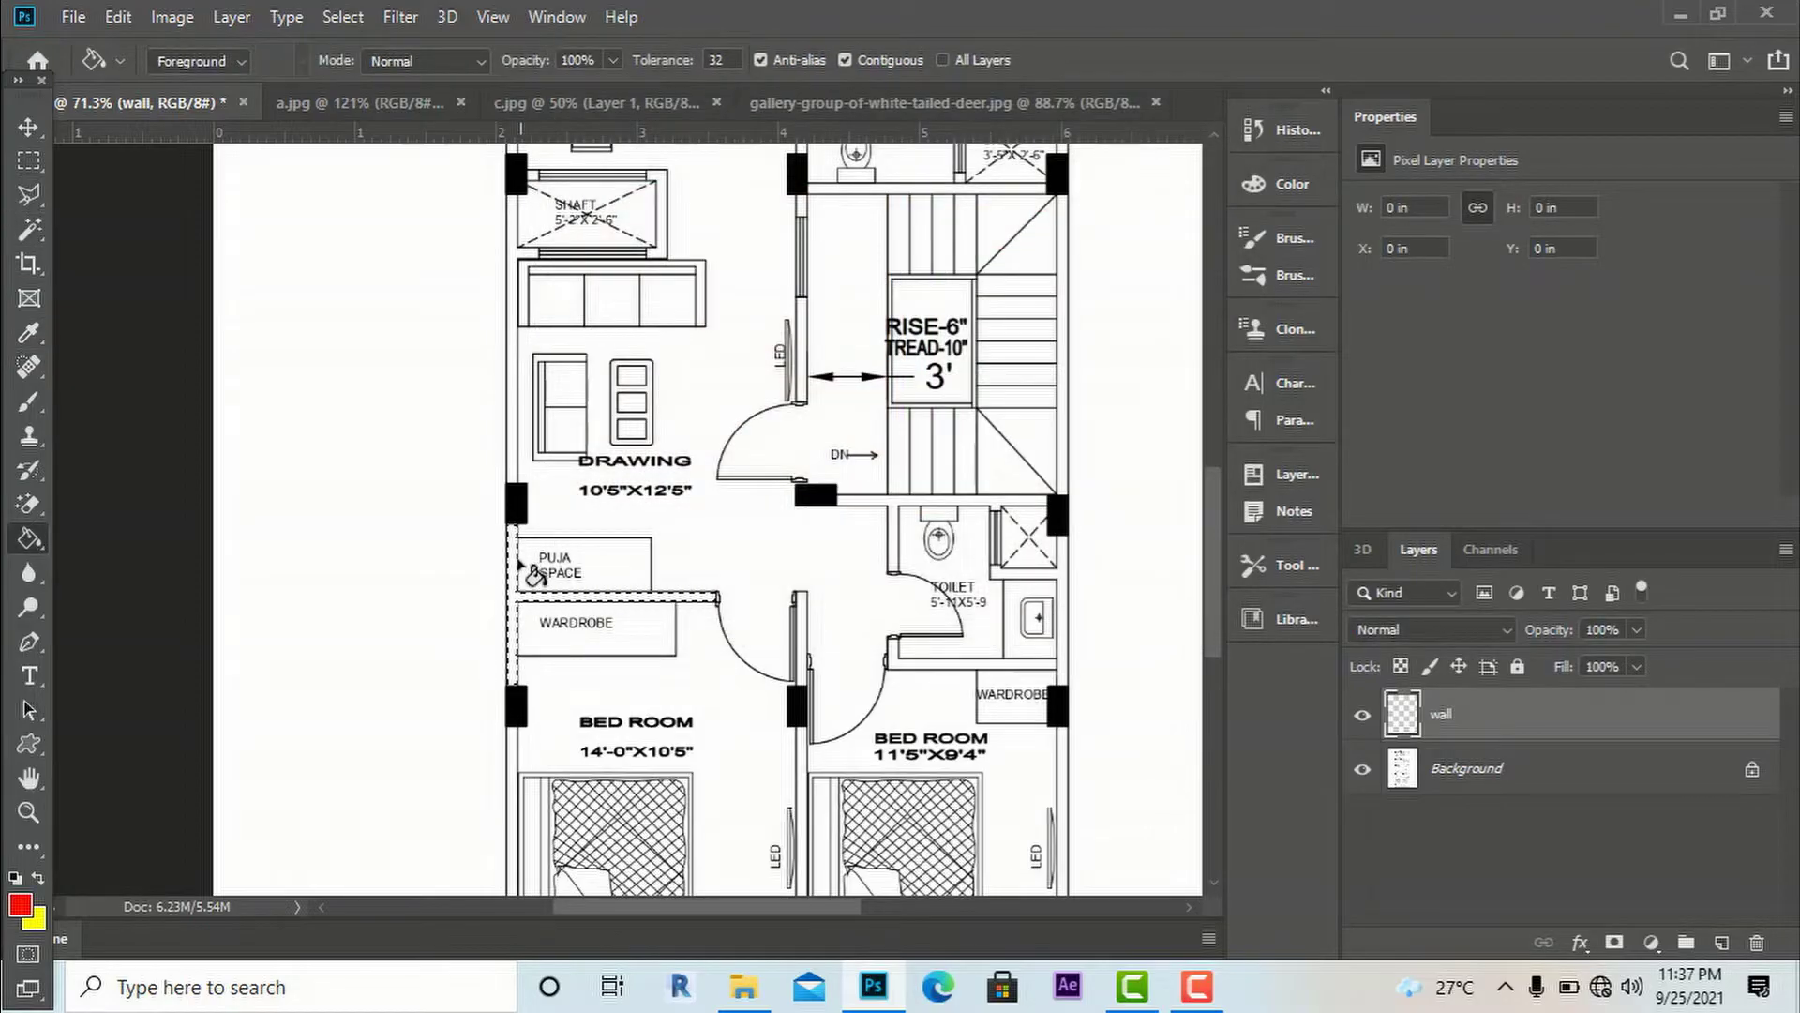
pyautogui.click(522, 567)
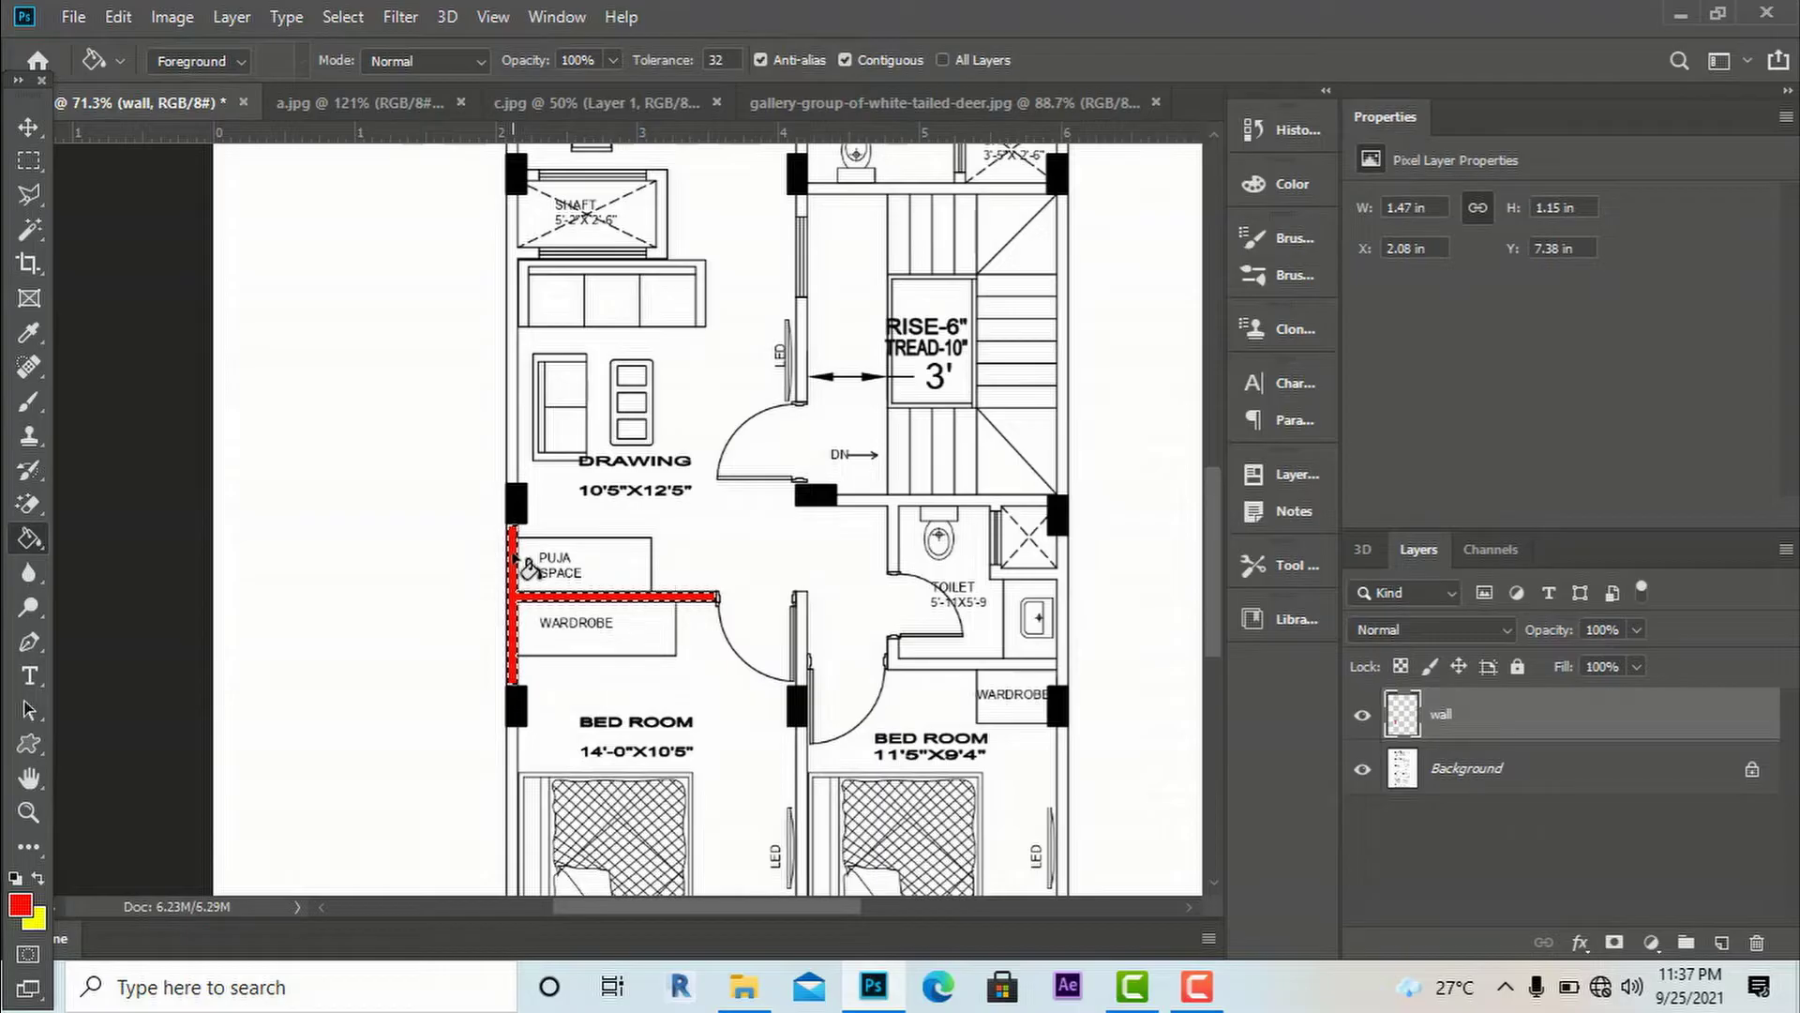
pyautogui.scroll(4, 498, 609)
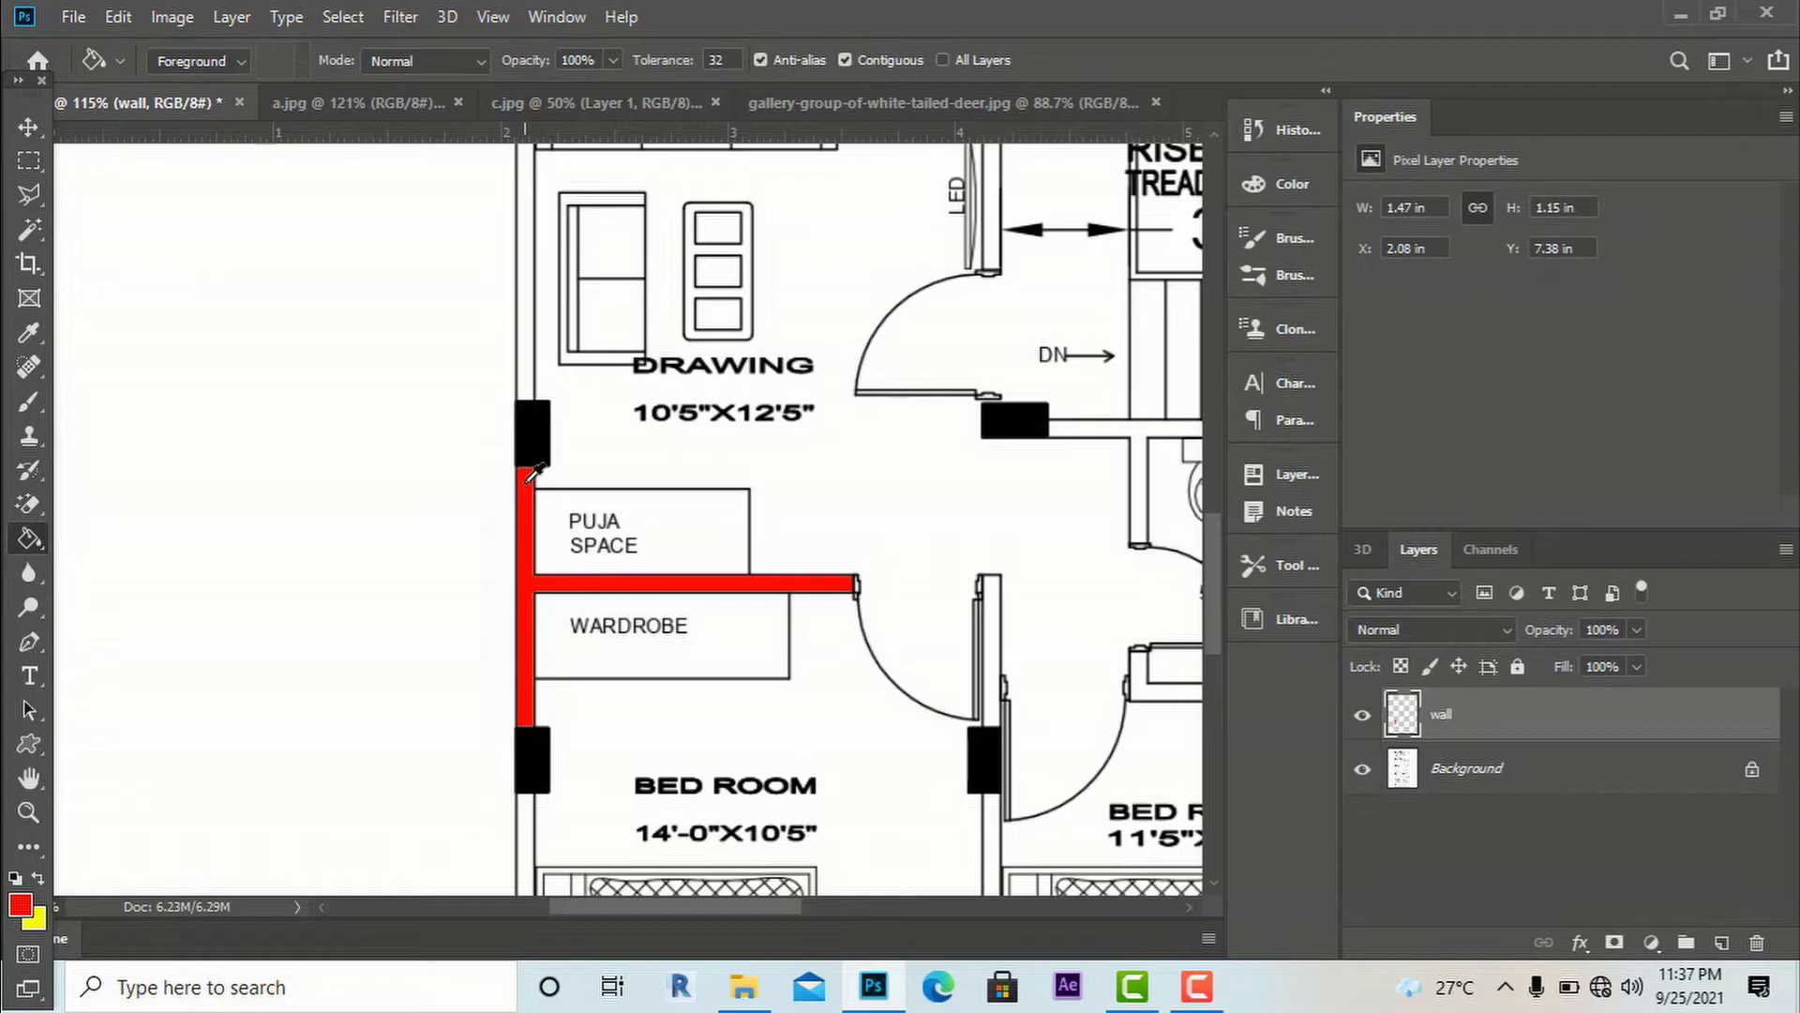
pyautogui.scroll(-3, 630, 635)
pyautogui.scroll(-2, 630, 637)
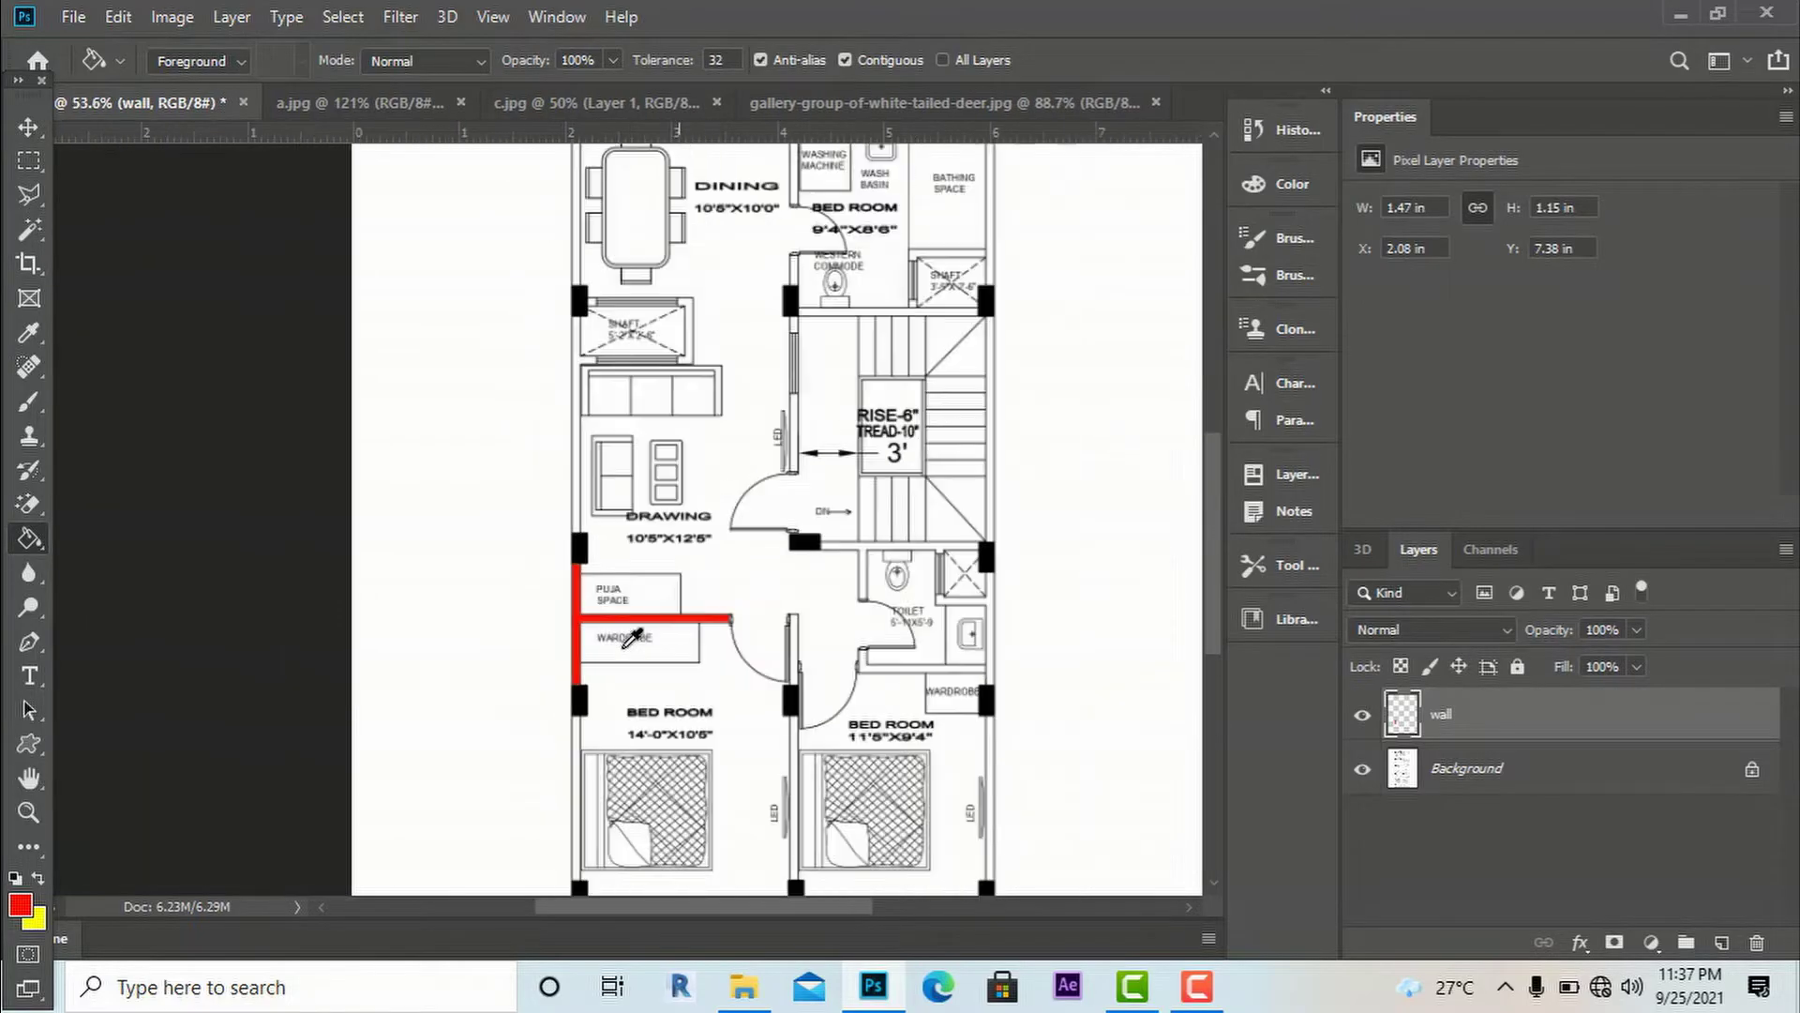
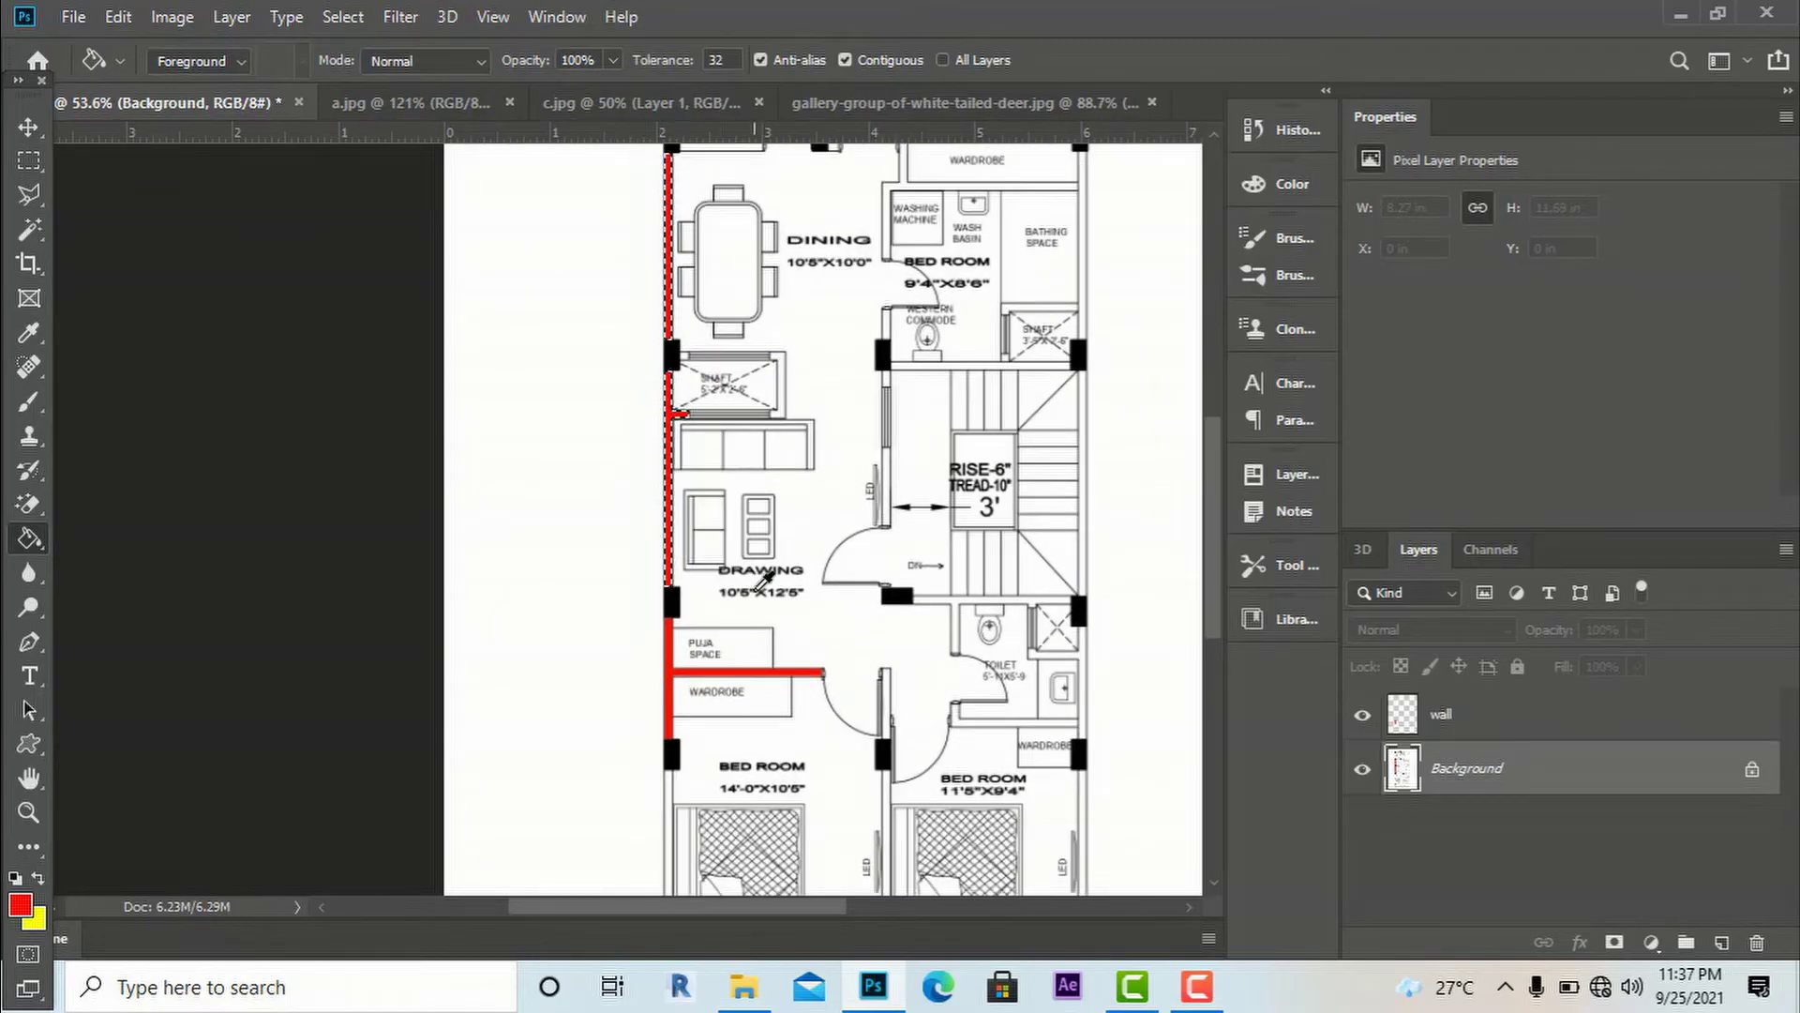
# - Deselect the filled walls, activate the Move tool and switch to the c.jpg document
pyautogui.hotkey('ctrl', 'd')
pyautogui.click(28, 128)
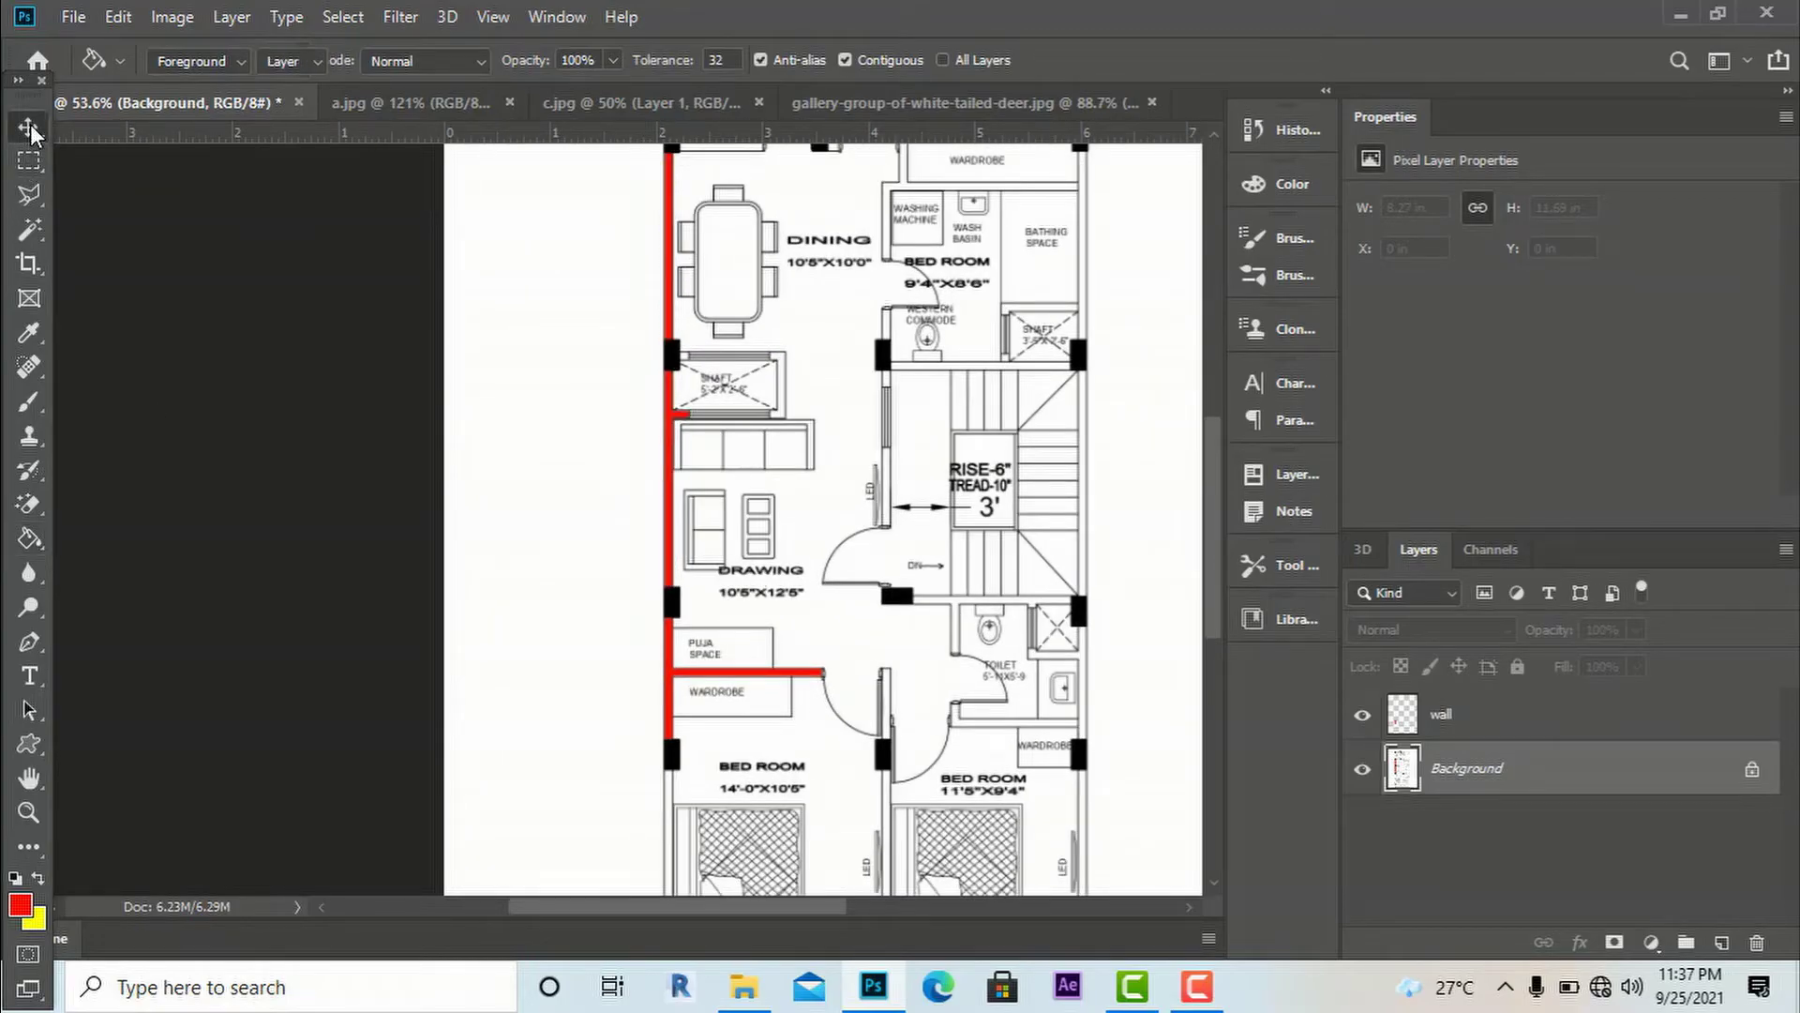
pyautogui.click(604, 113)
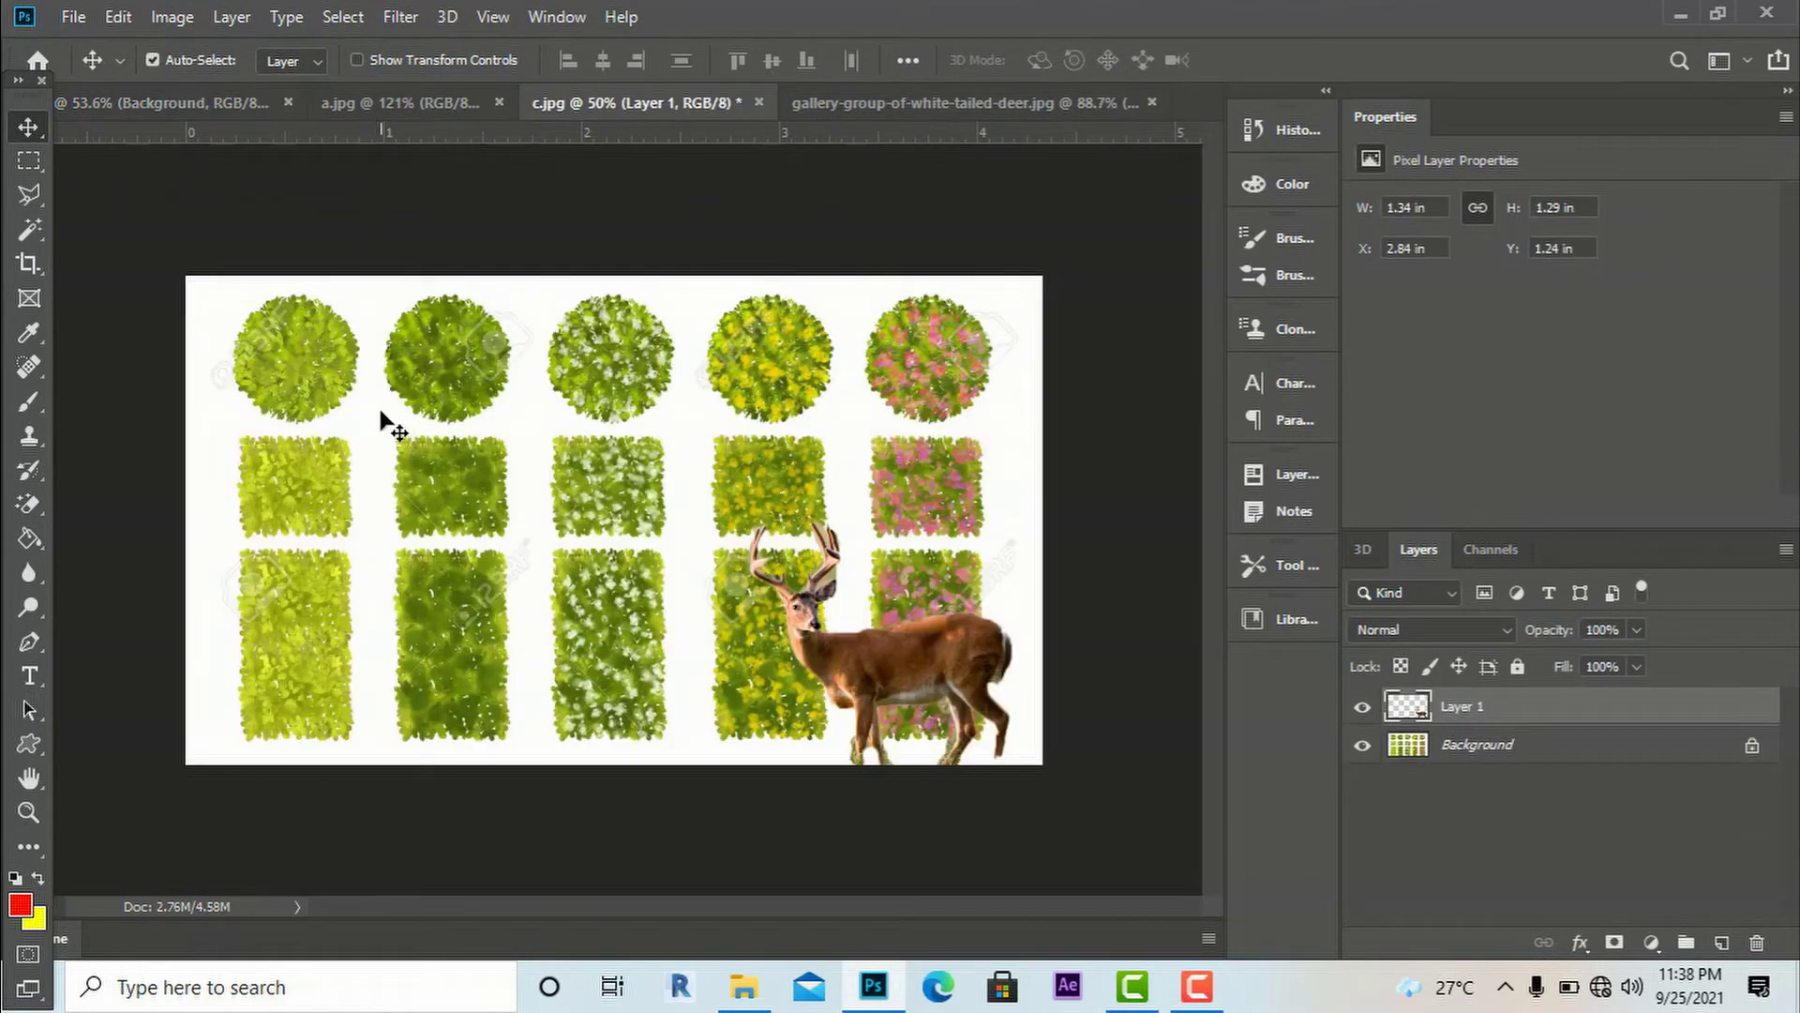
pyautogui.hotkey('ctrl', '+')
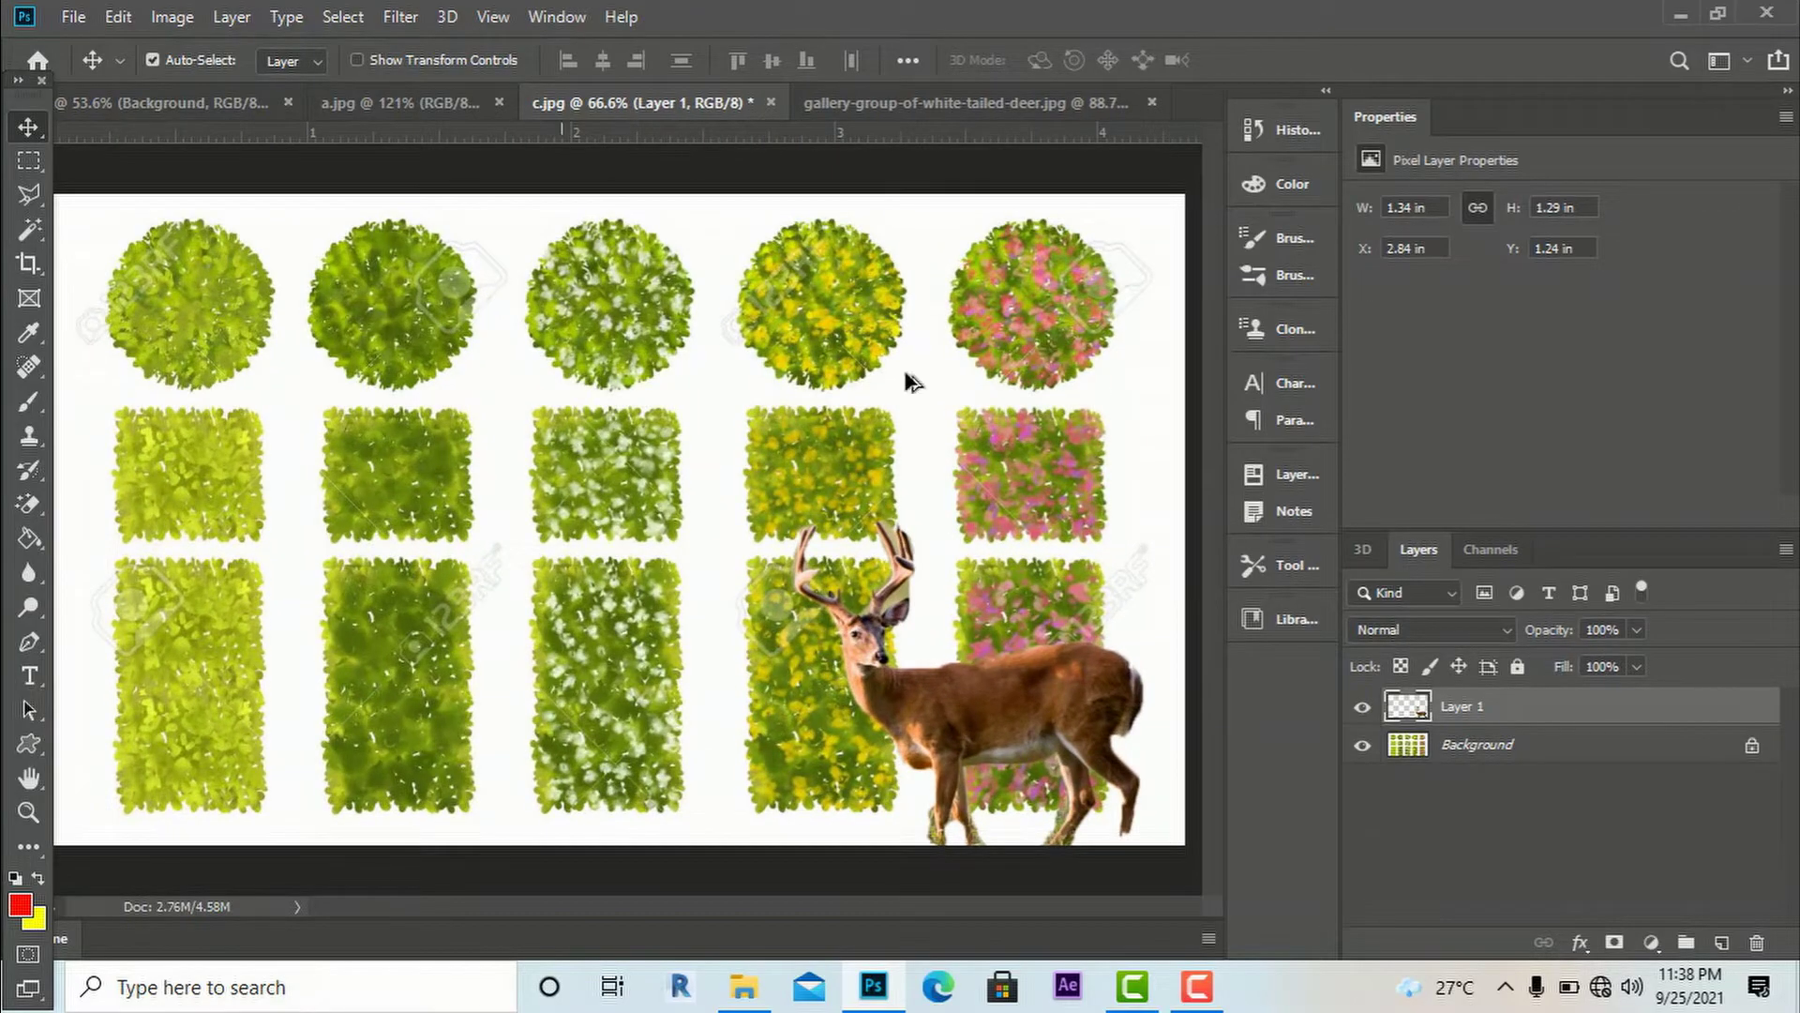
pyautogui.hotkey('ctrl', '-')
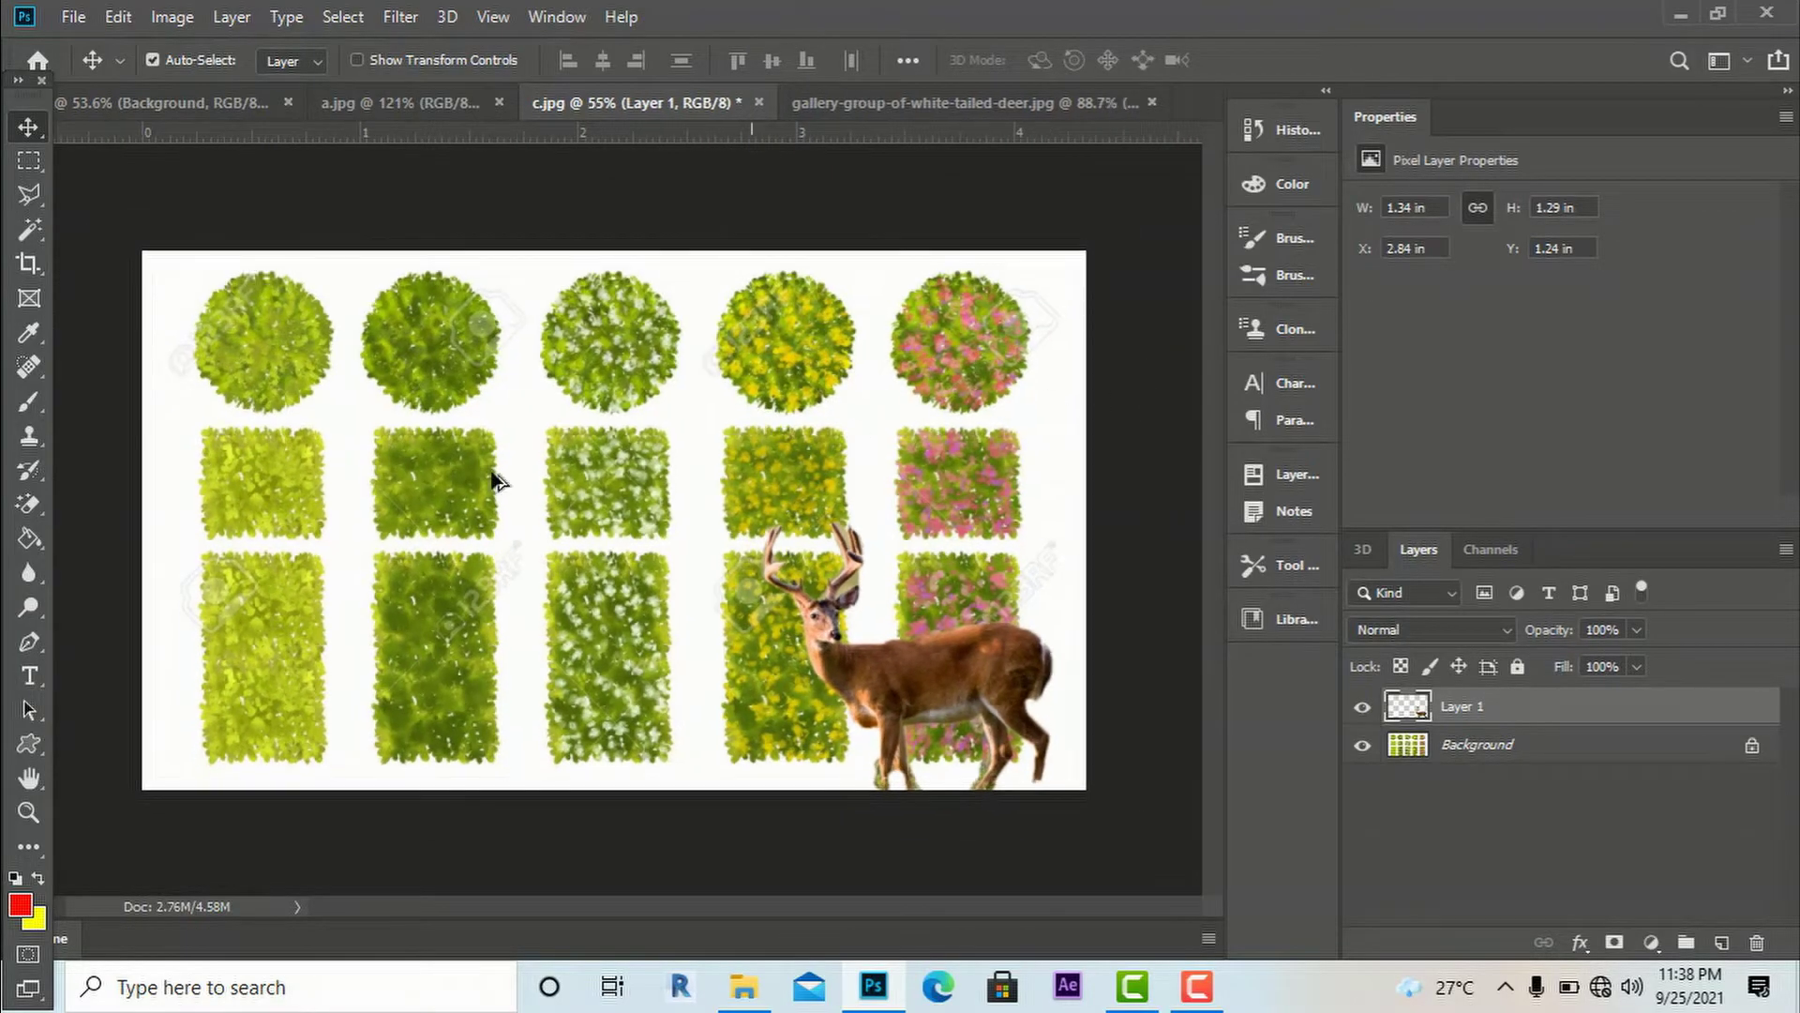
pyautogui.hotkey('ctrl', '+')
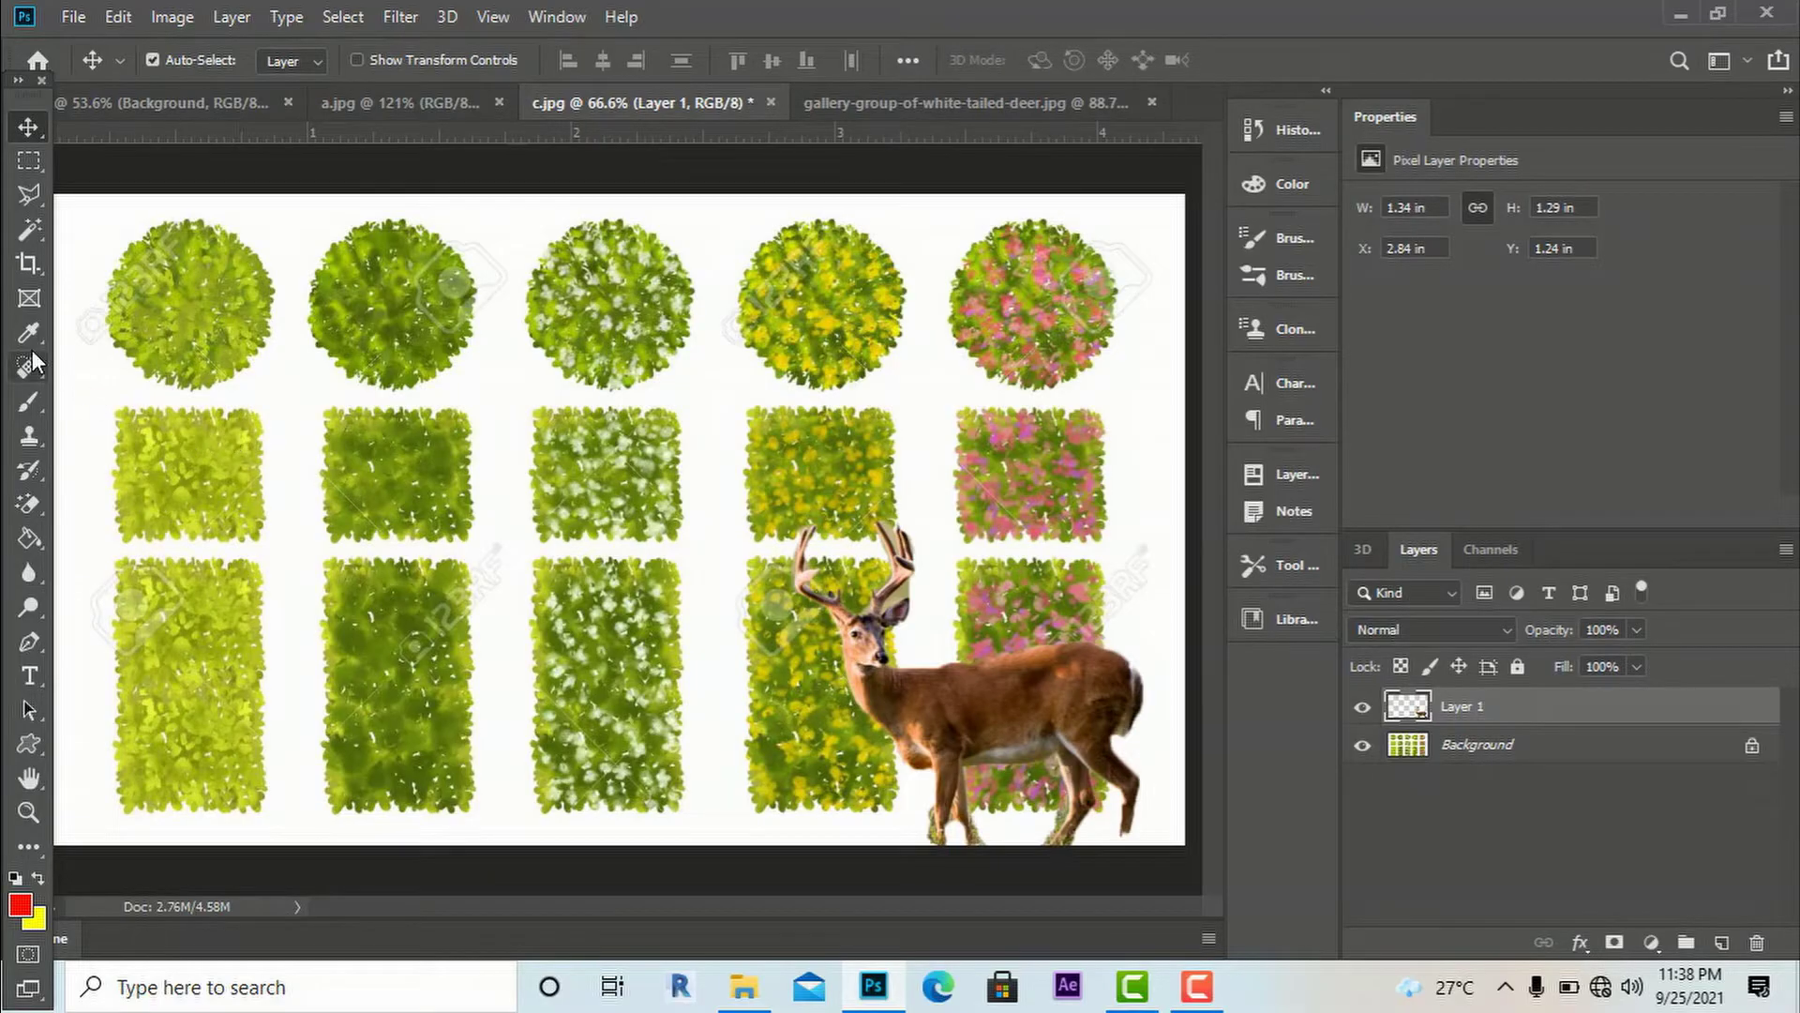
# - Activate the Magic Wand on the Background layer and select the yellow-green round shrub in the upper-left corner with tolerance 32
pyautogui.click(29, 229)
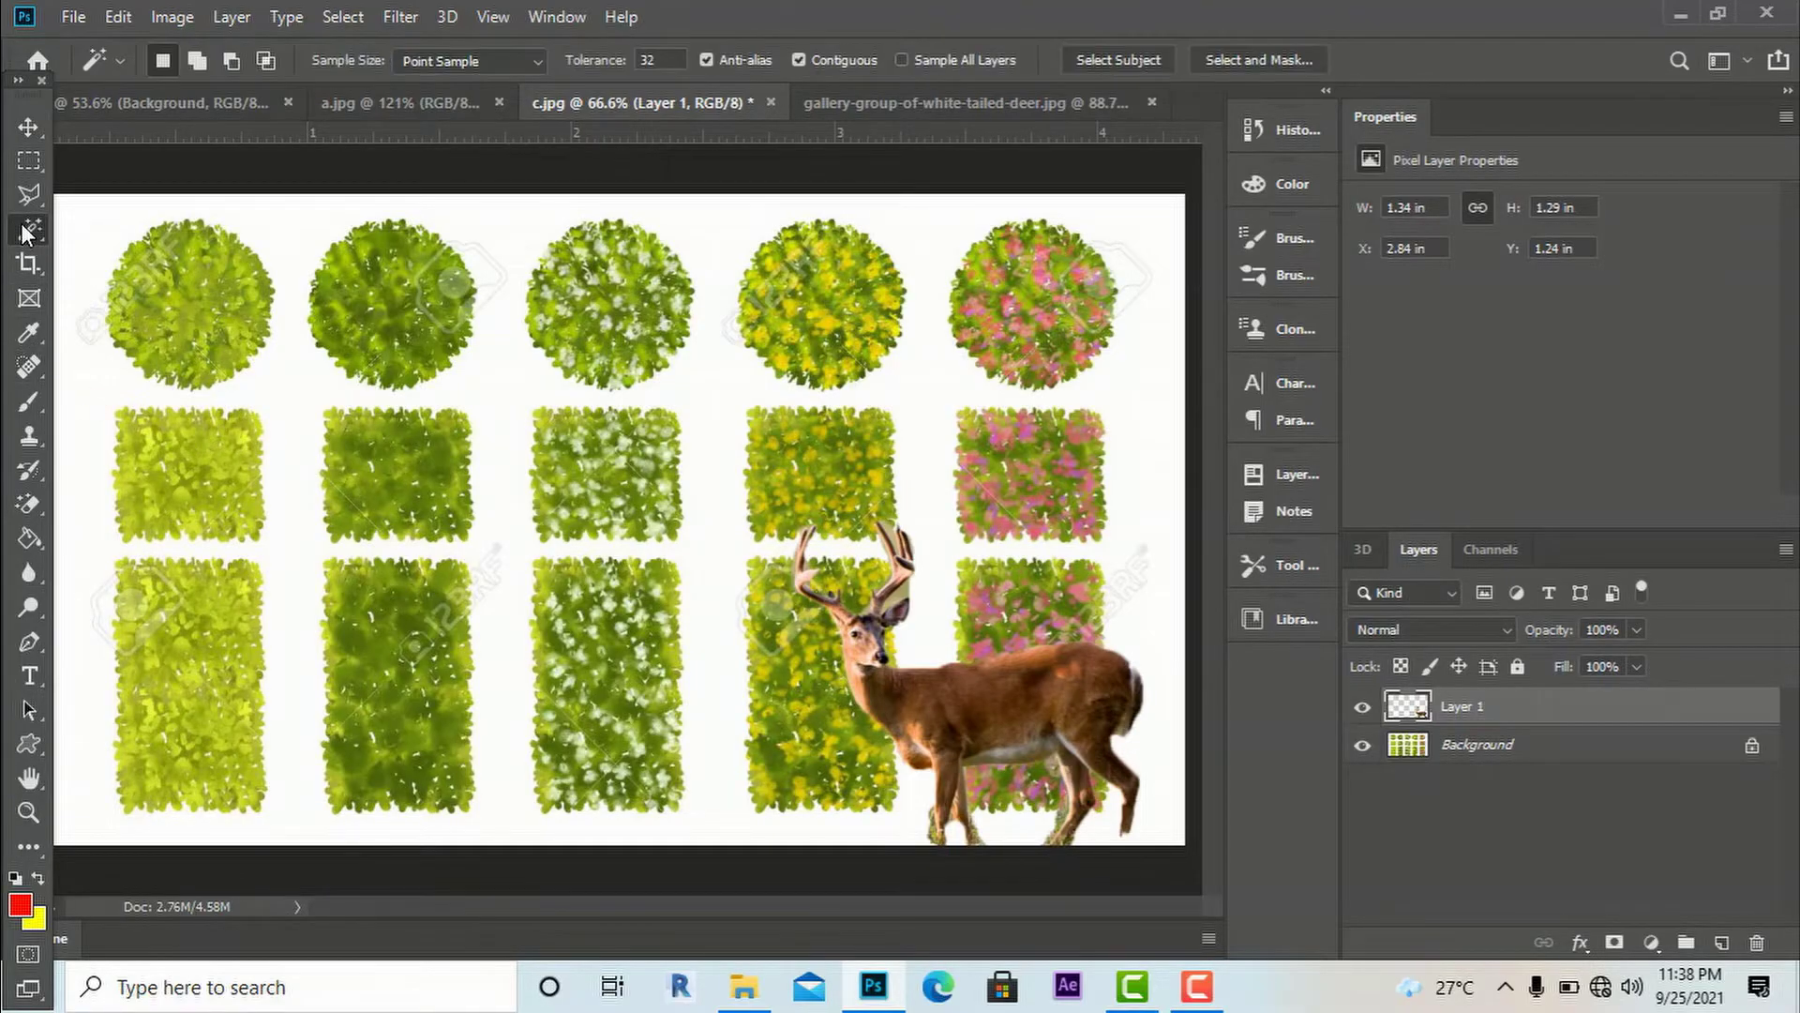
pyautogui.click(1442, 743)
pyautogui.click(1442, 743)
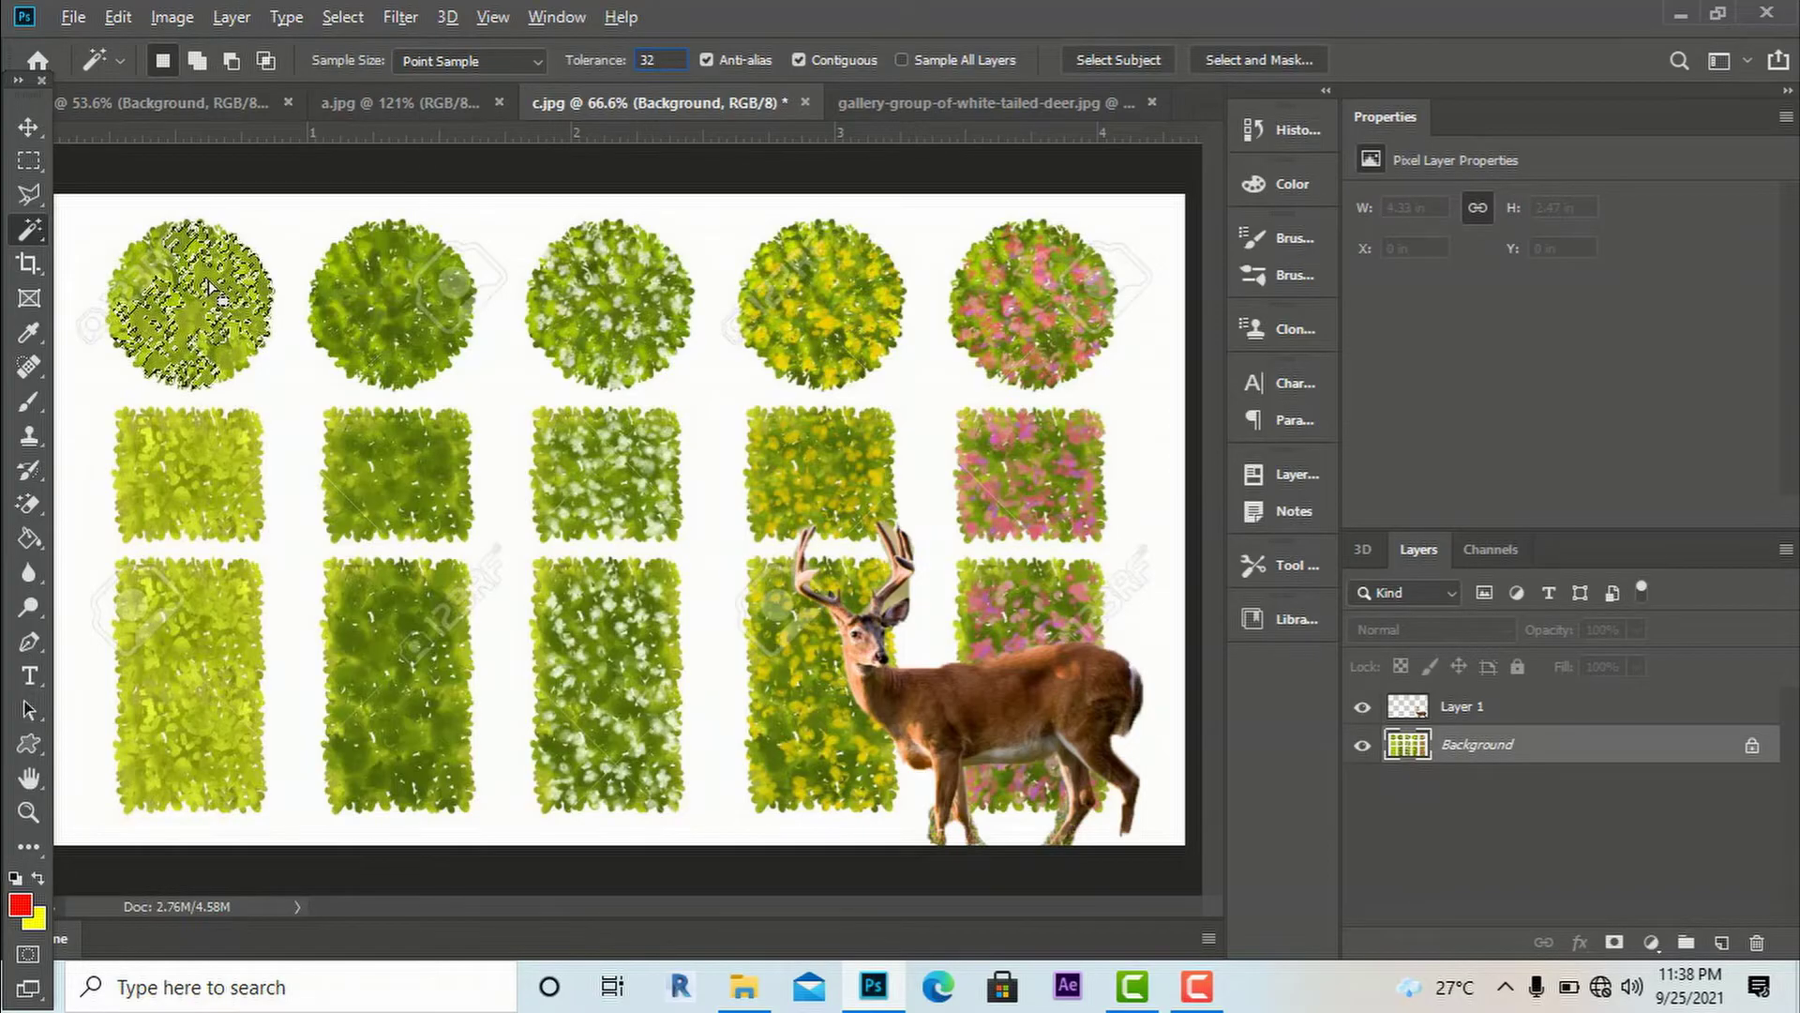
# - Try selecting the yellow-green round shrub with the Magic Wand tolerance set to 16
pyautogui.press('BackSpace')
pyautogui.press('BackSpace')
pyautogui.write('16')
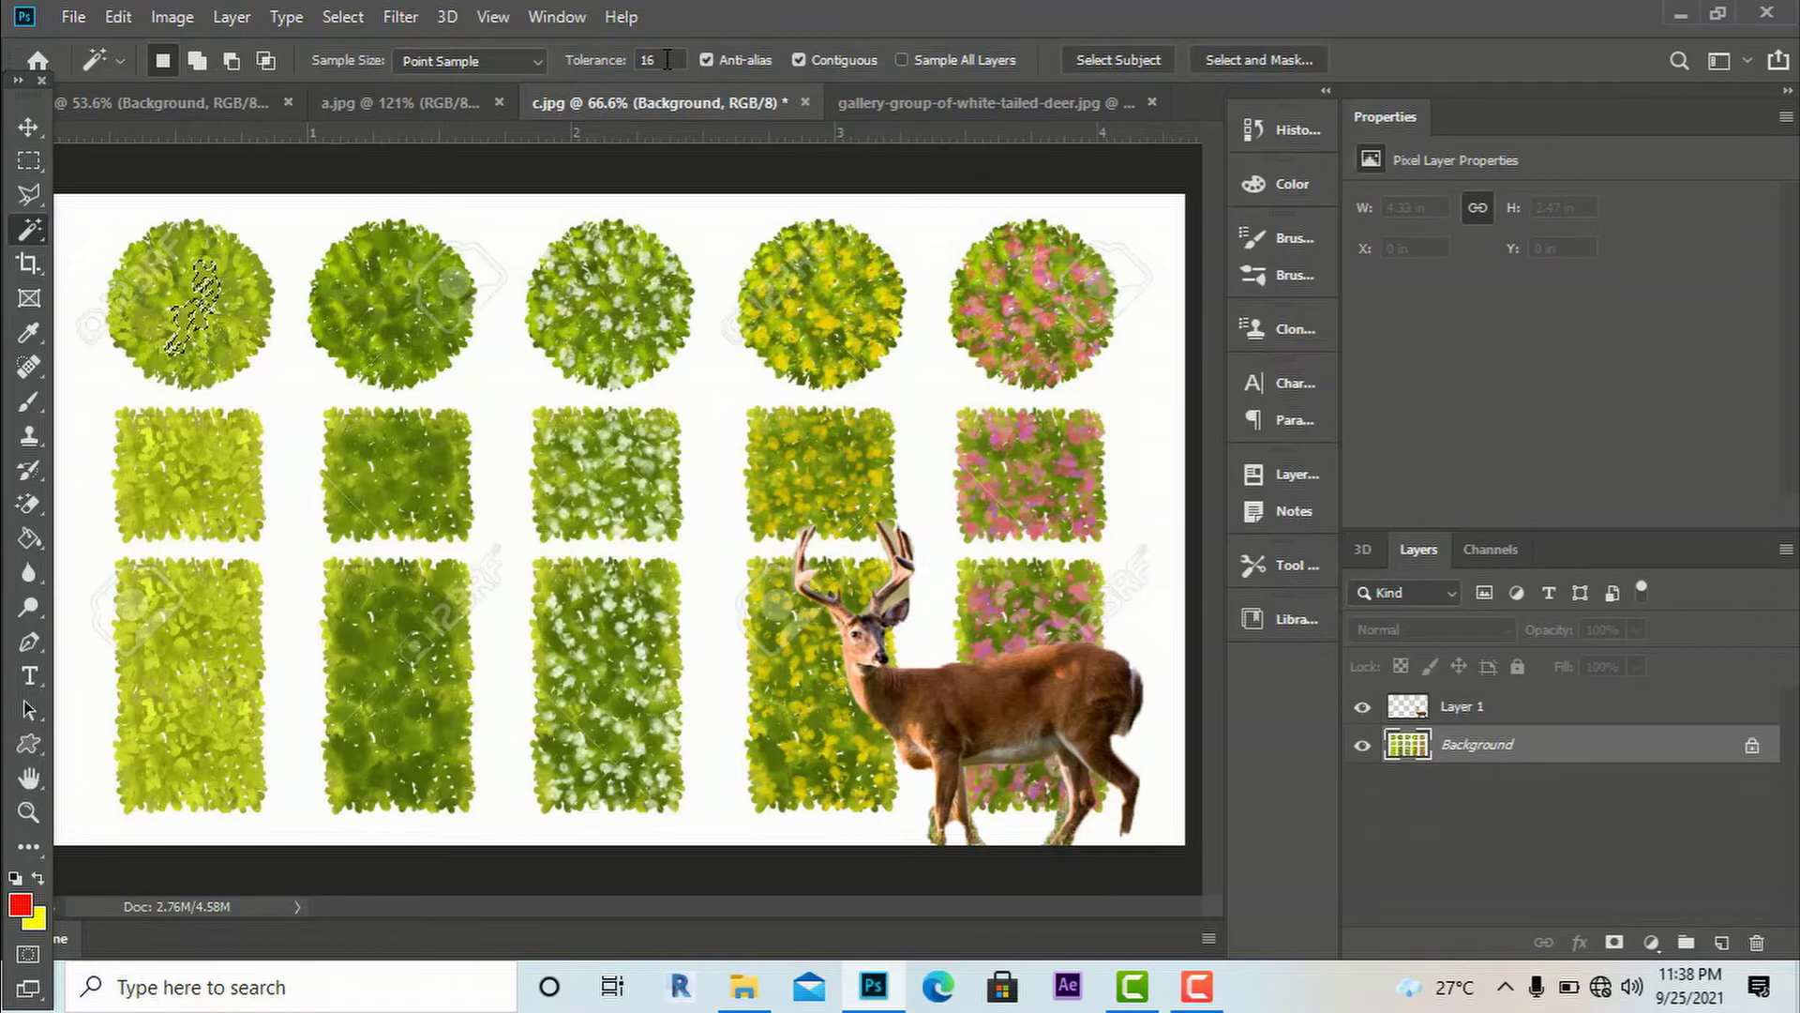
# - Set the Magic Wand tolerance to 60 and, in Add to selection mode, select the whole yellow-green round shrub
pyautogui.click(596, 60)
pyautogui.press('Return')
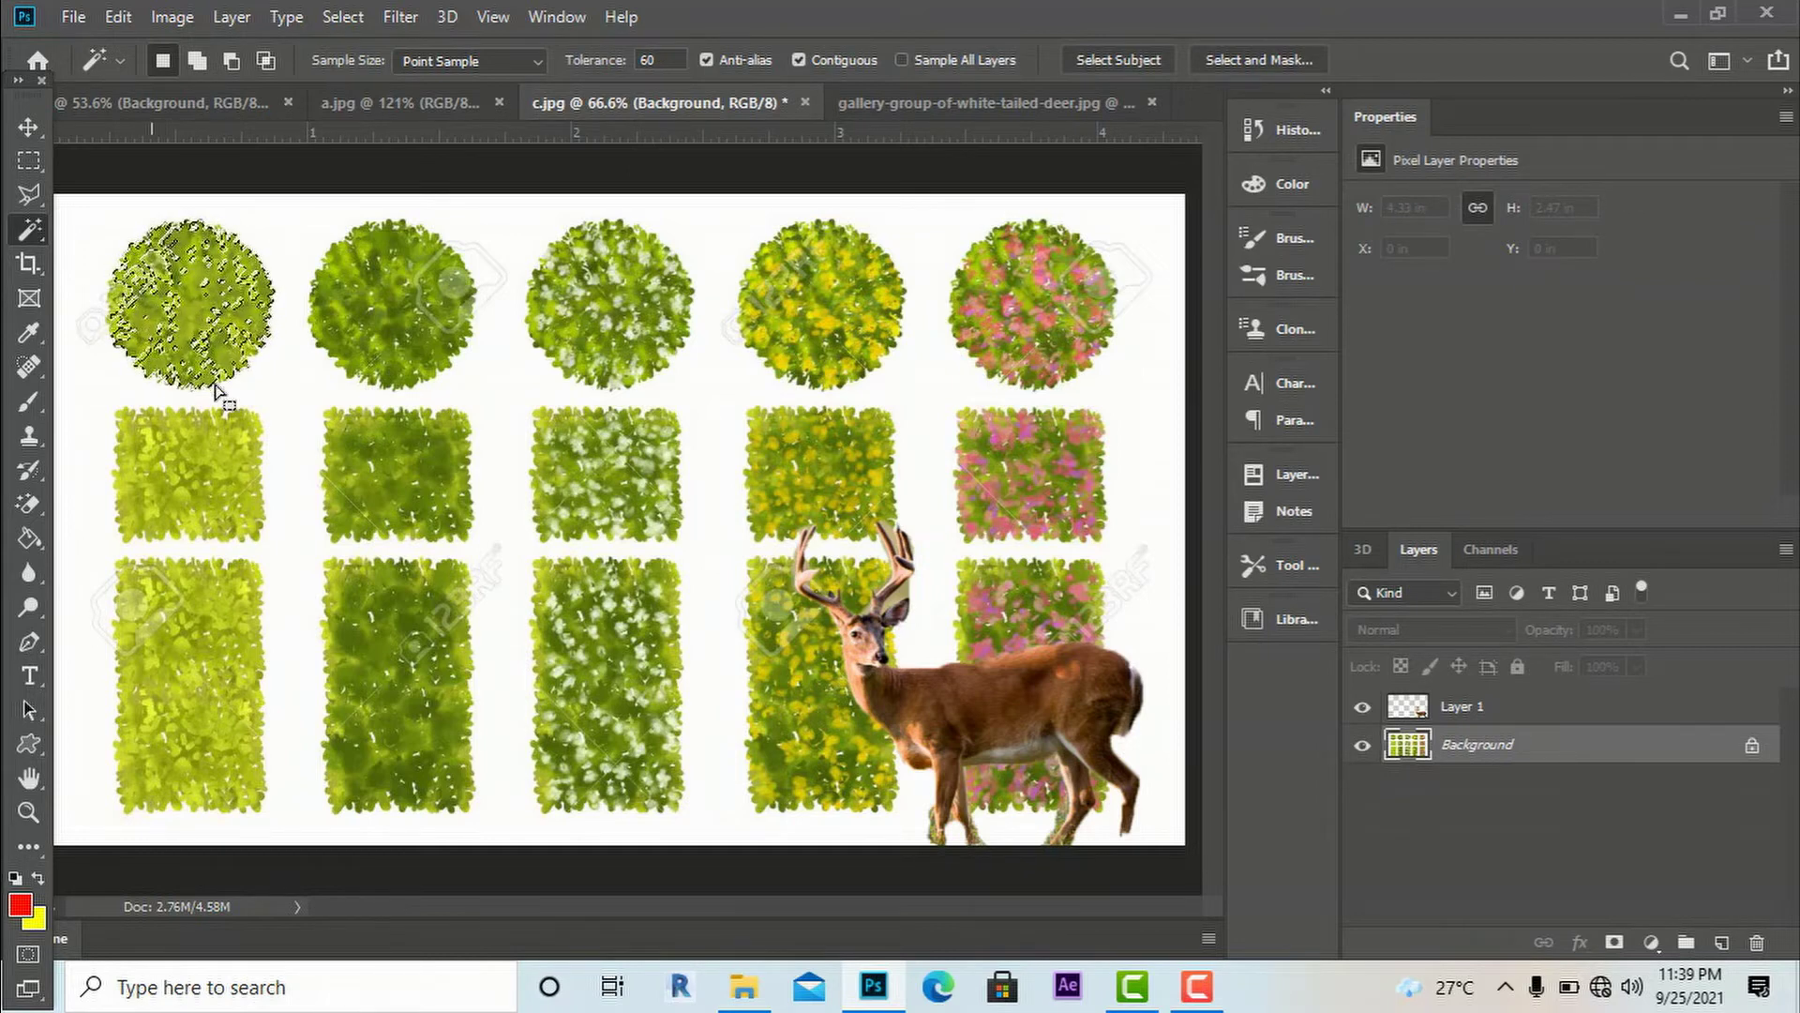
pyautogui.click(207, 64)
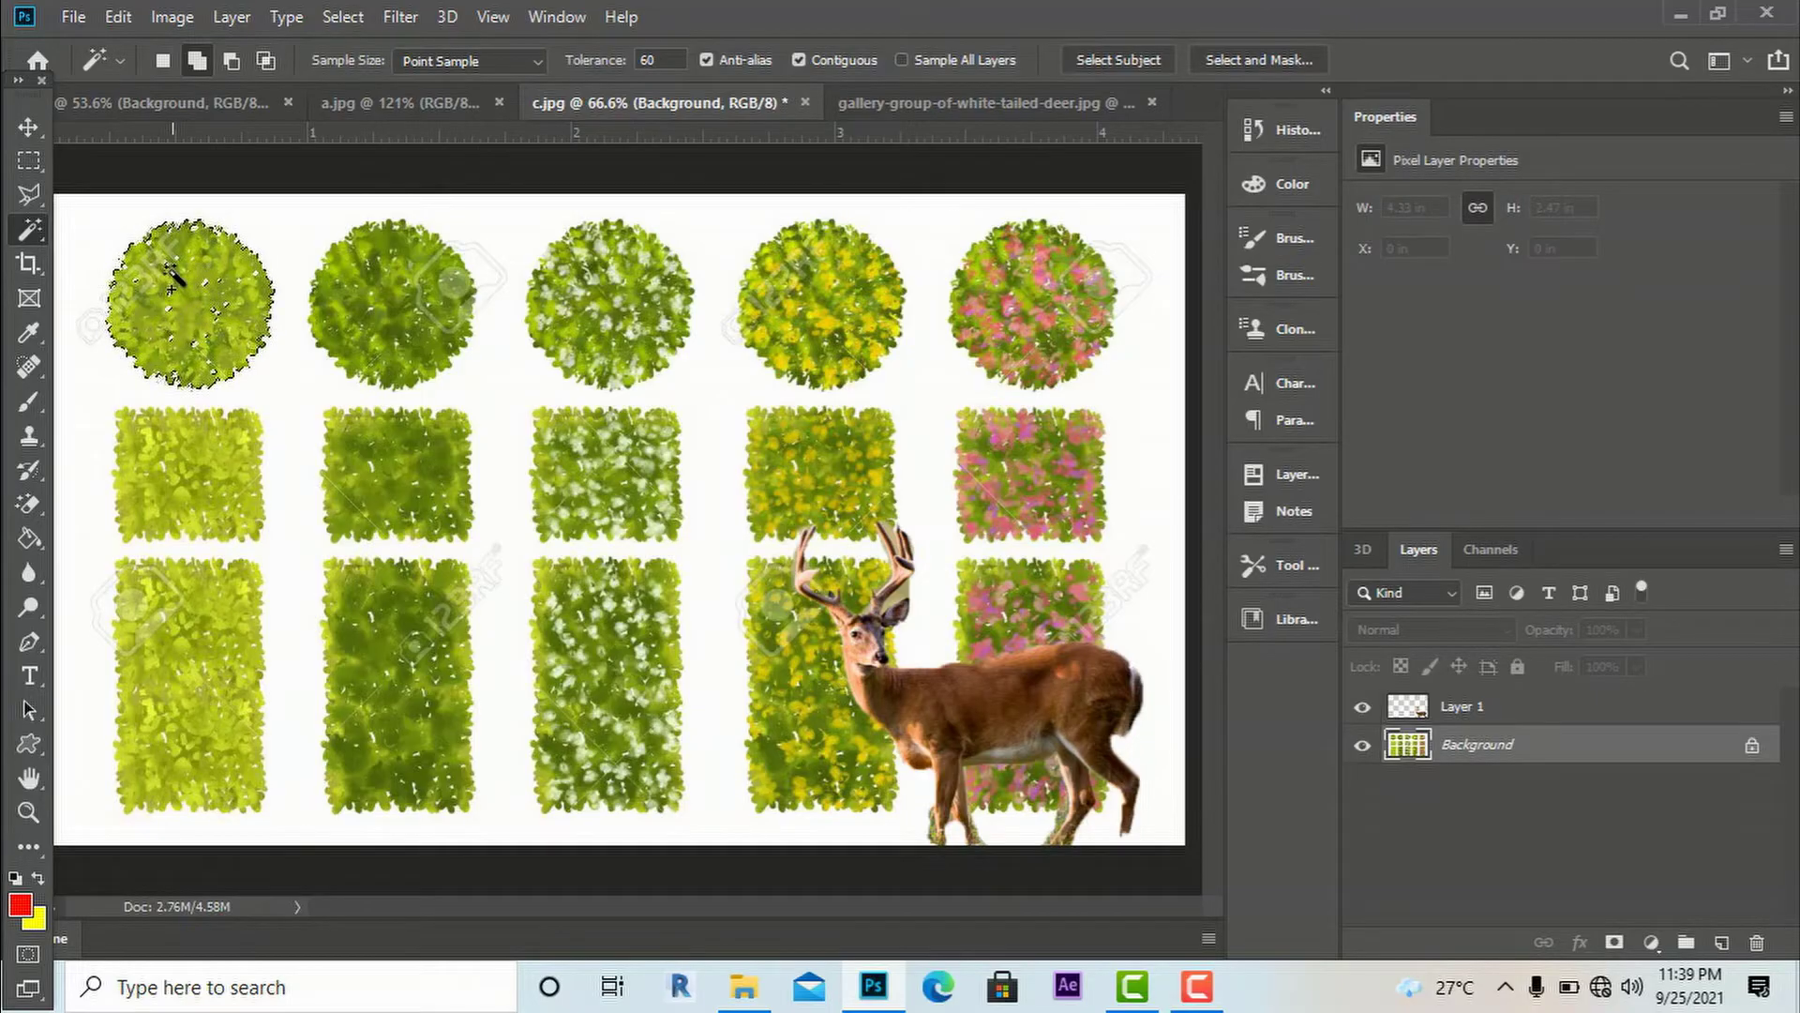
# - Move the selected shrub into the first floor plan document and duplicate it into a vertical row of four left of the building
pyautogui.click(29, 127)
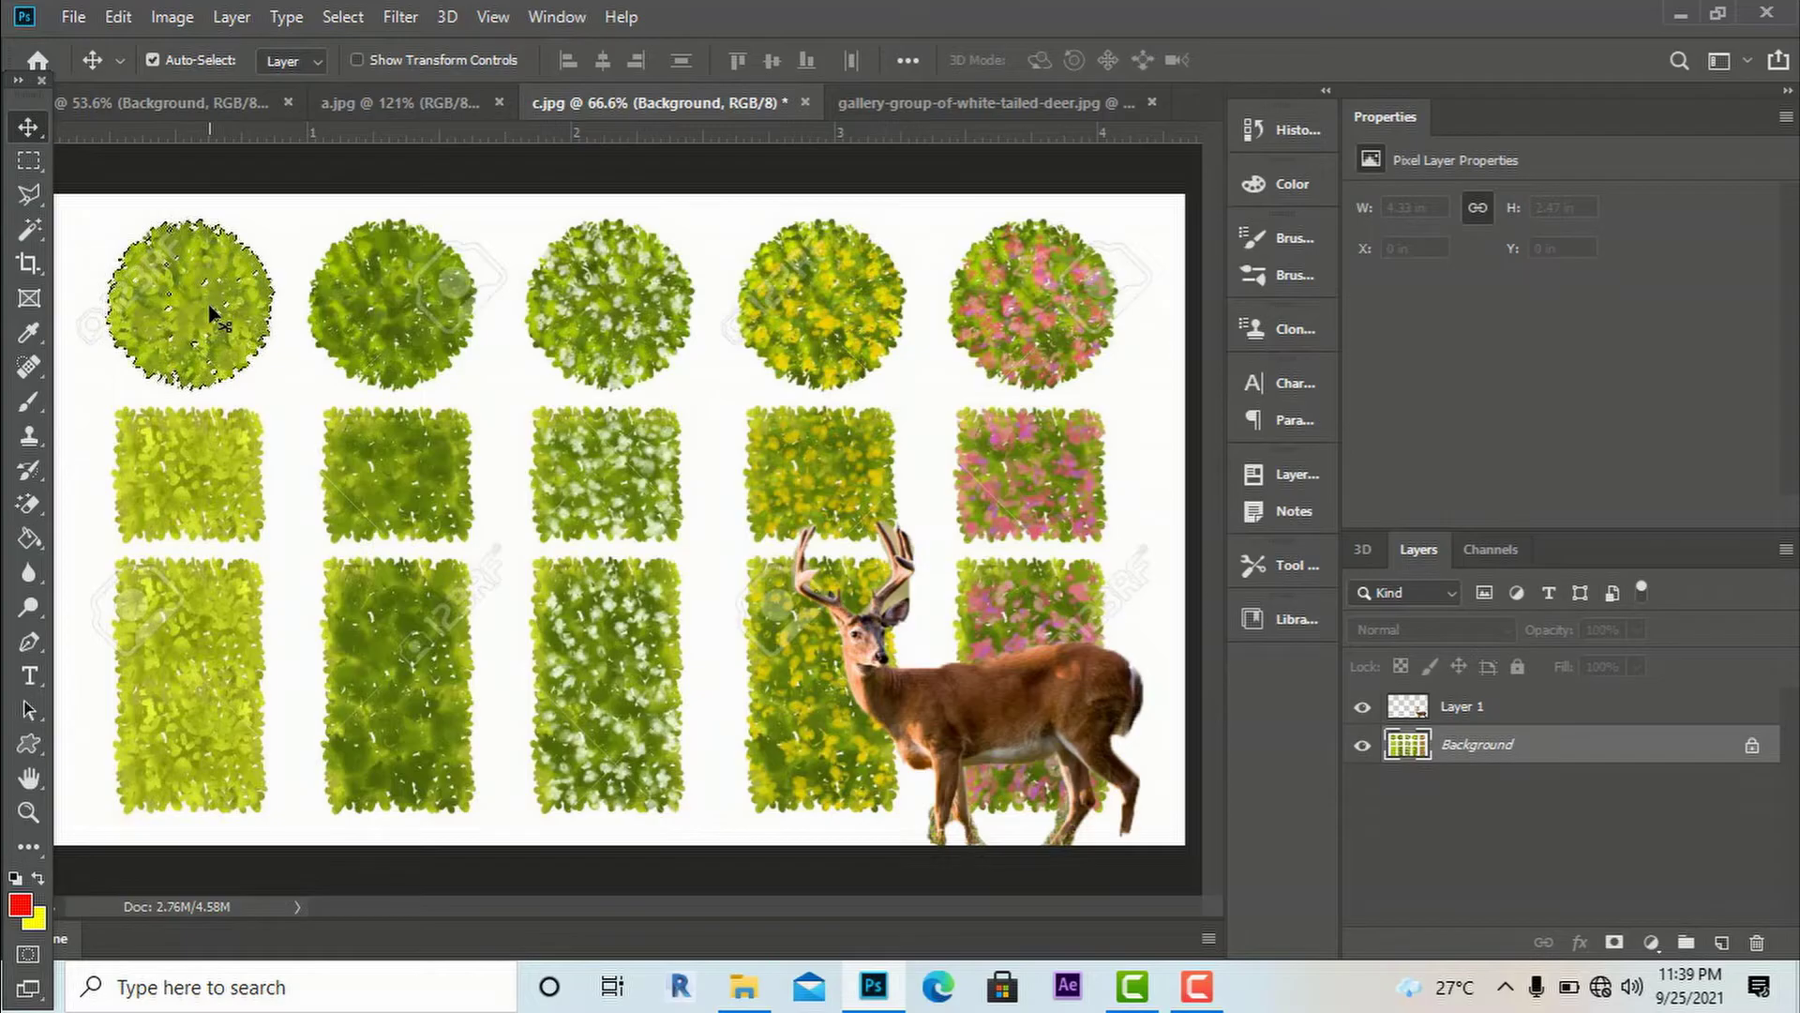
pyautogui.moveTo(208, 298); pyautogui.dragTo(626, 335)
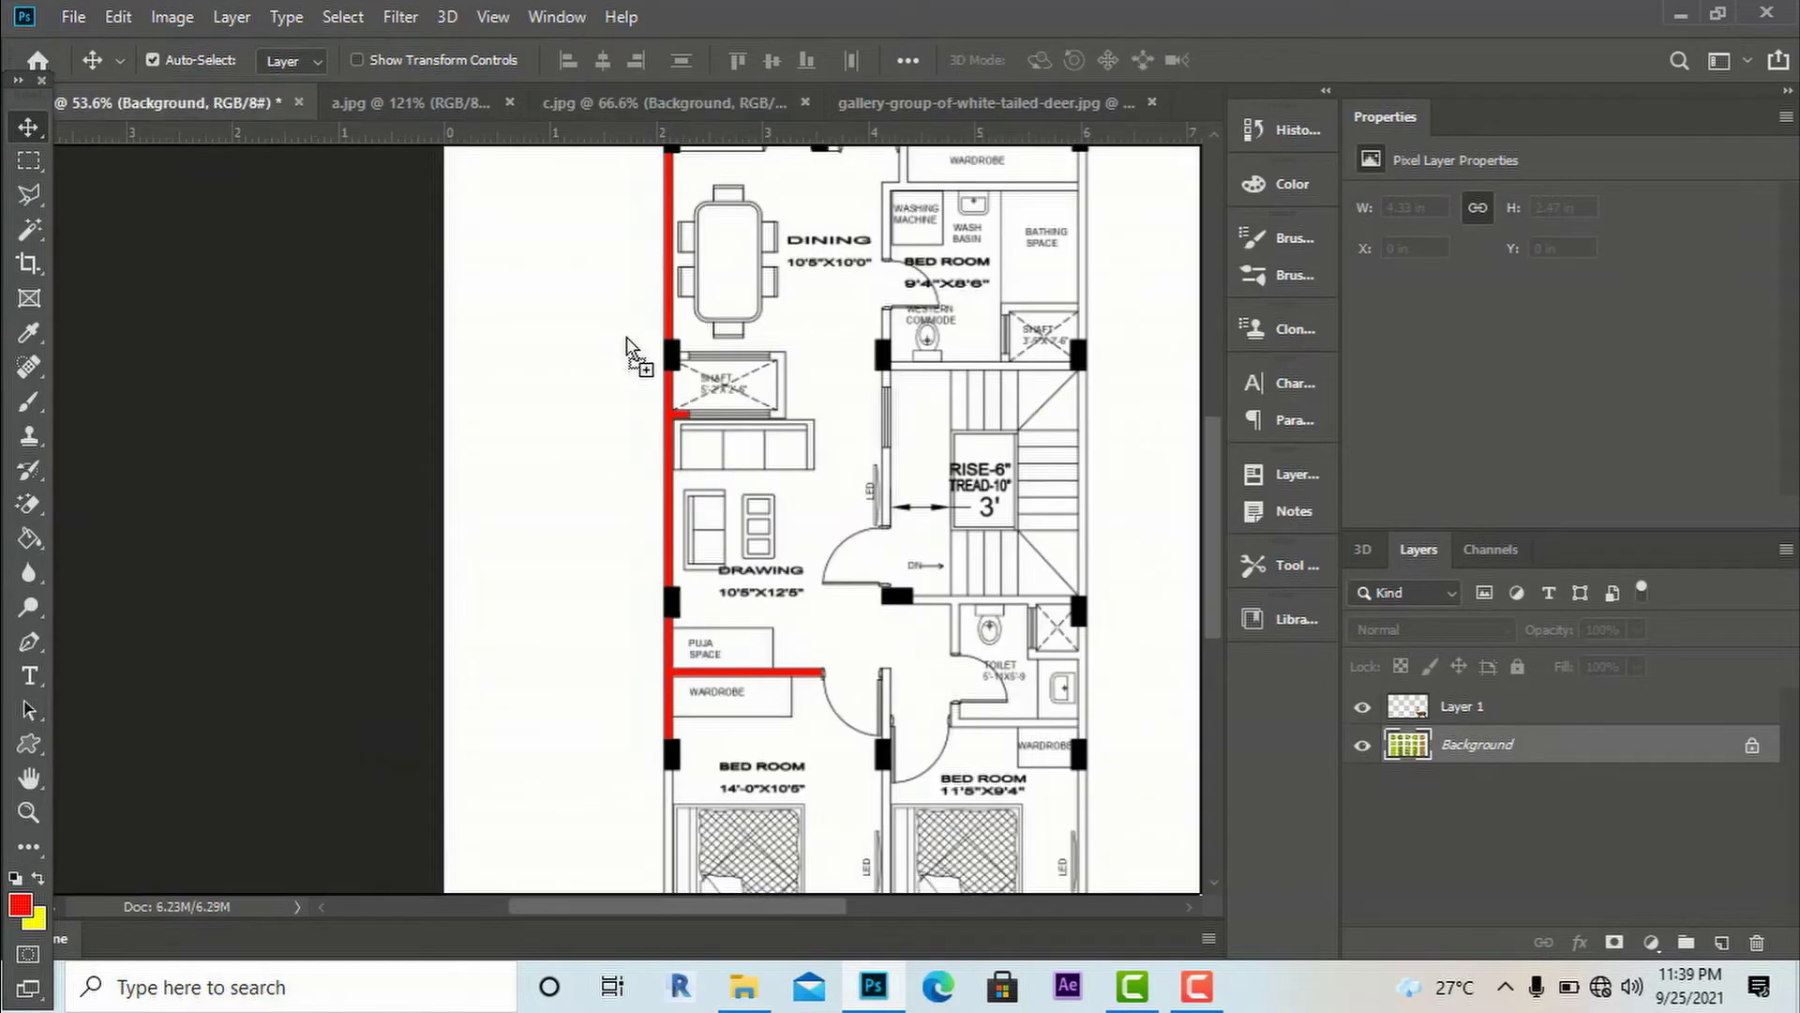
pyautogui.moveTo(569, 419); pyautogui.dragTo(563, 216)
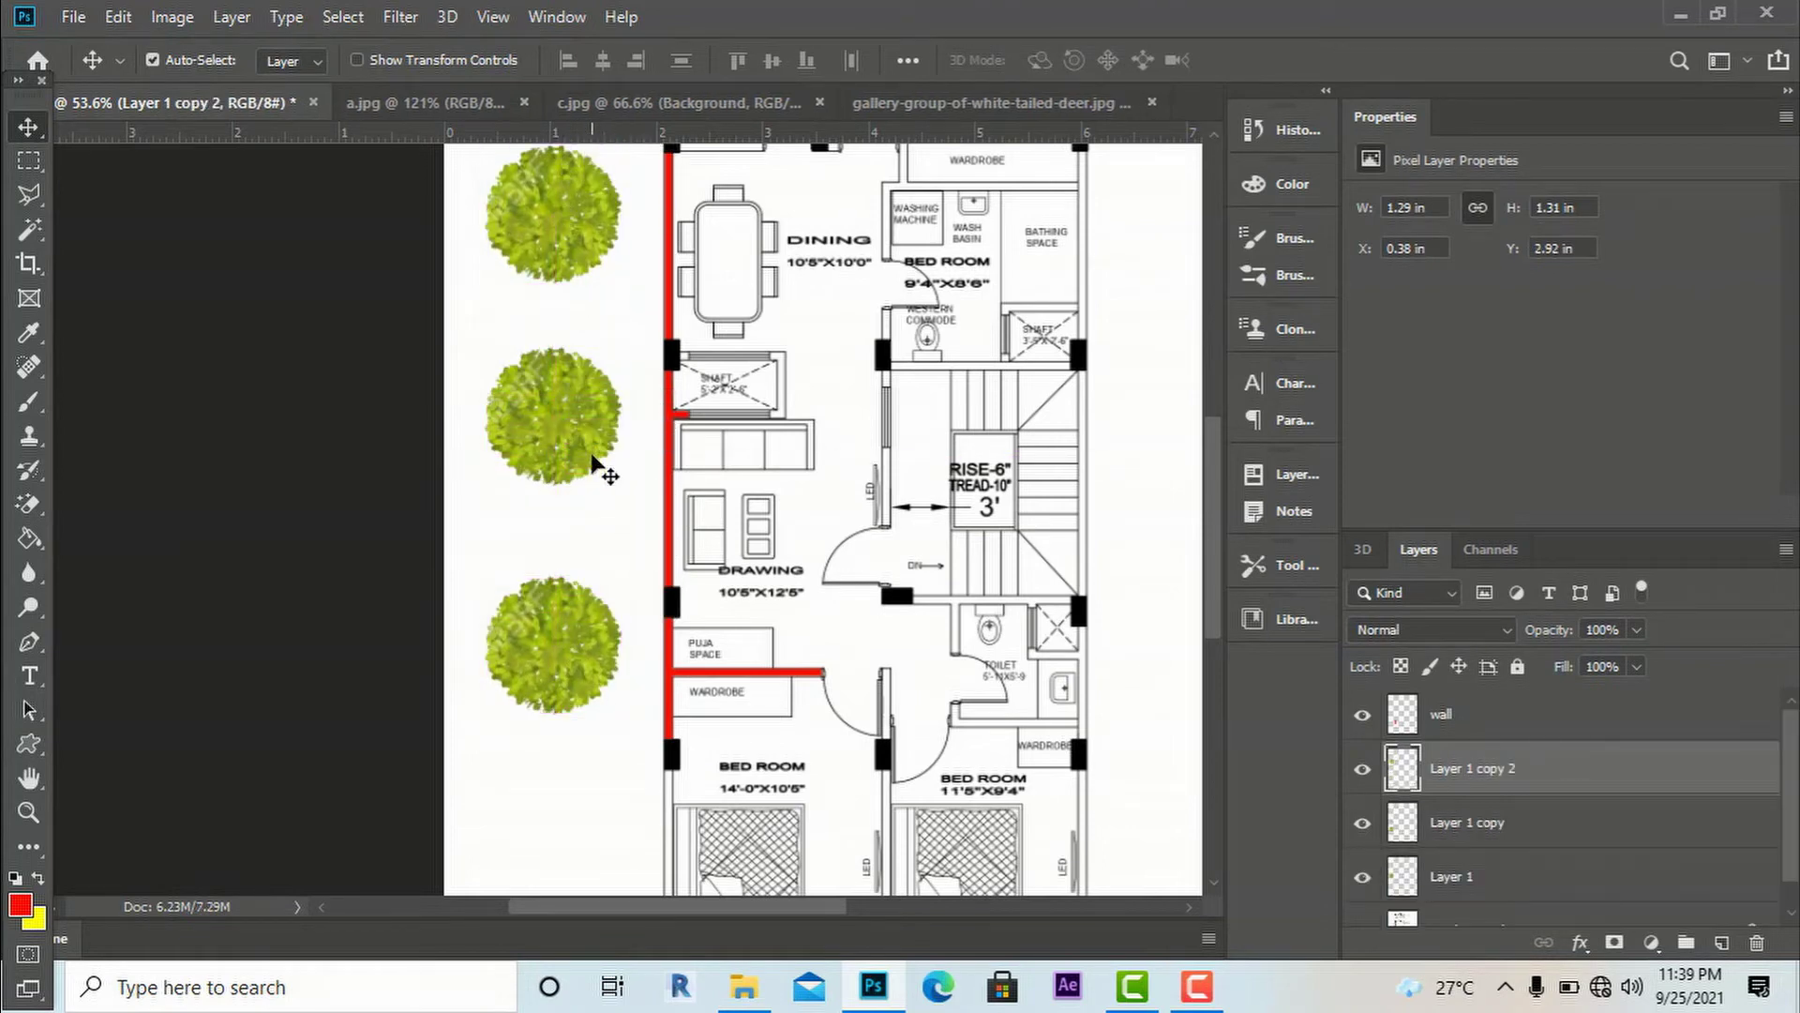
pyautogui.scroll(-2, 586, 480)
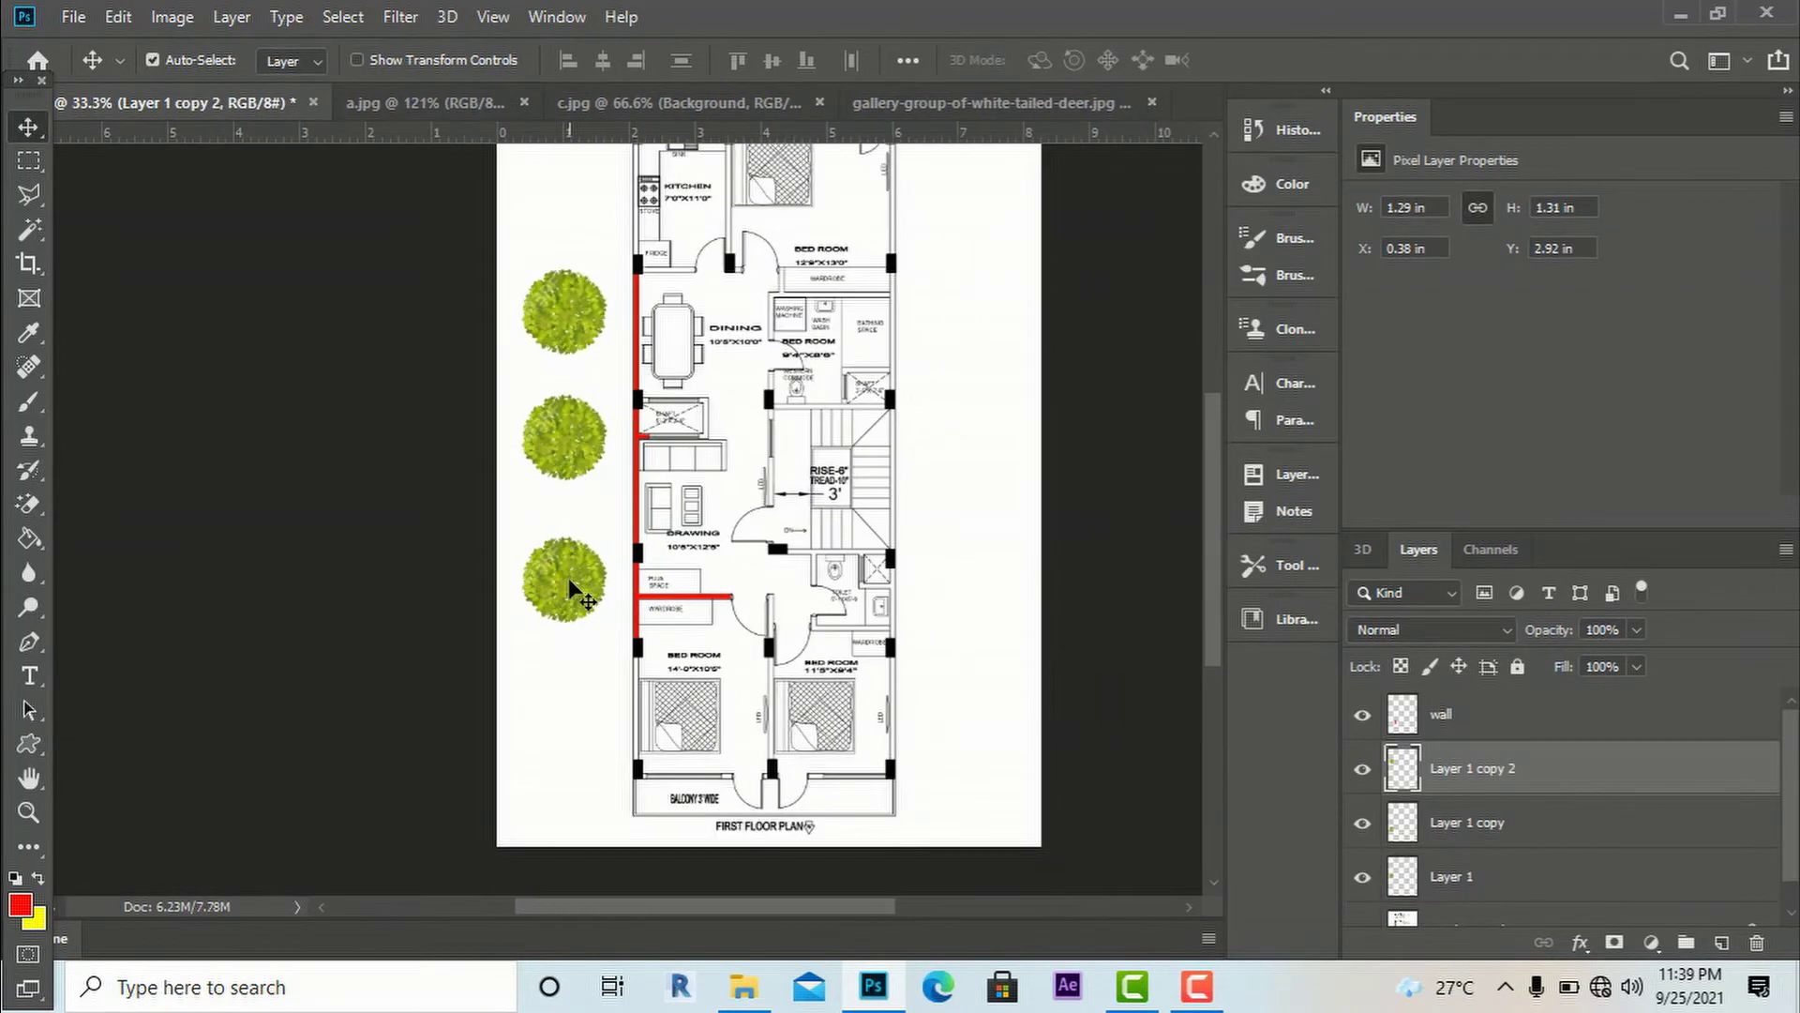
pyautogui.moveTo(575, 619); pyautogui.dragTo(580, 749)
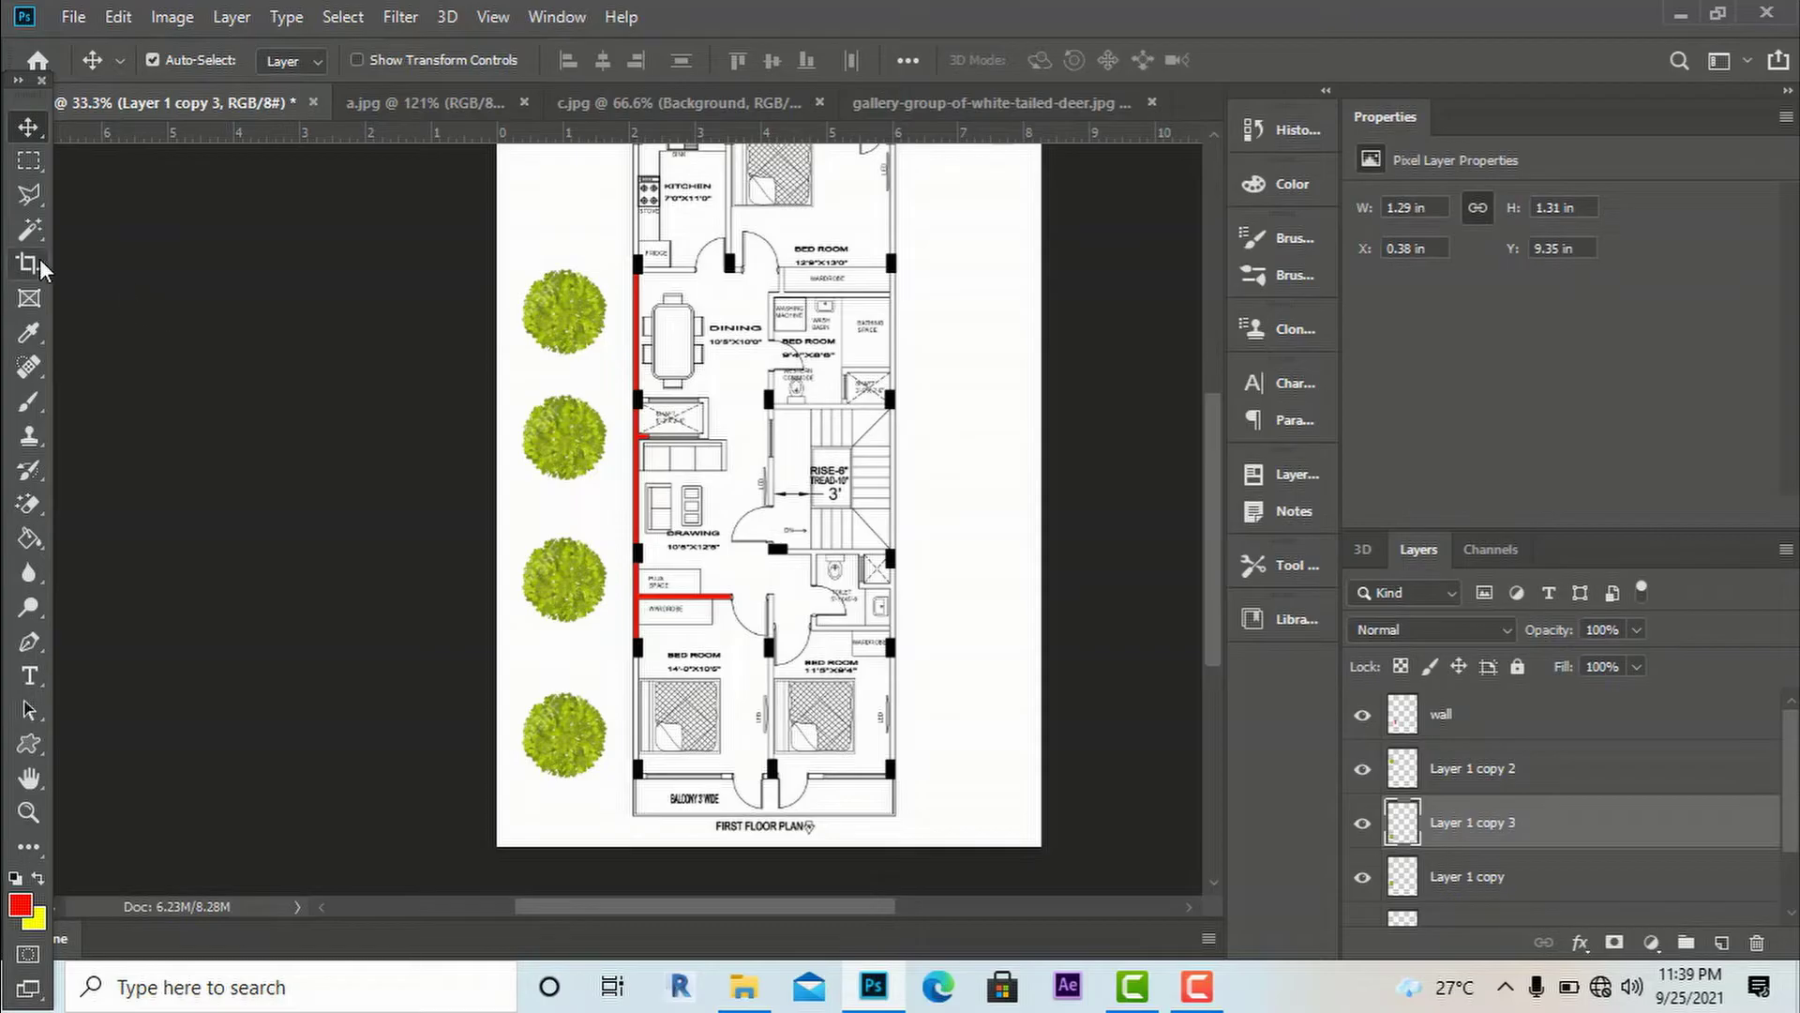
pyautogui.click(29, 229)
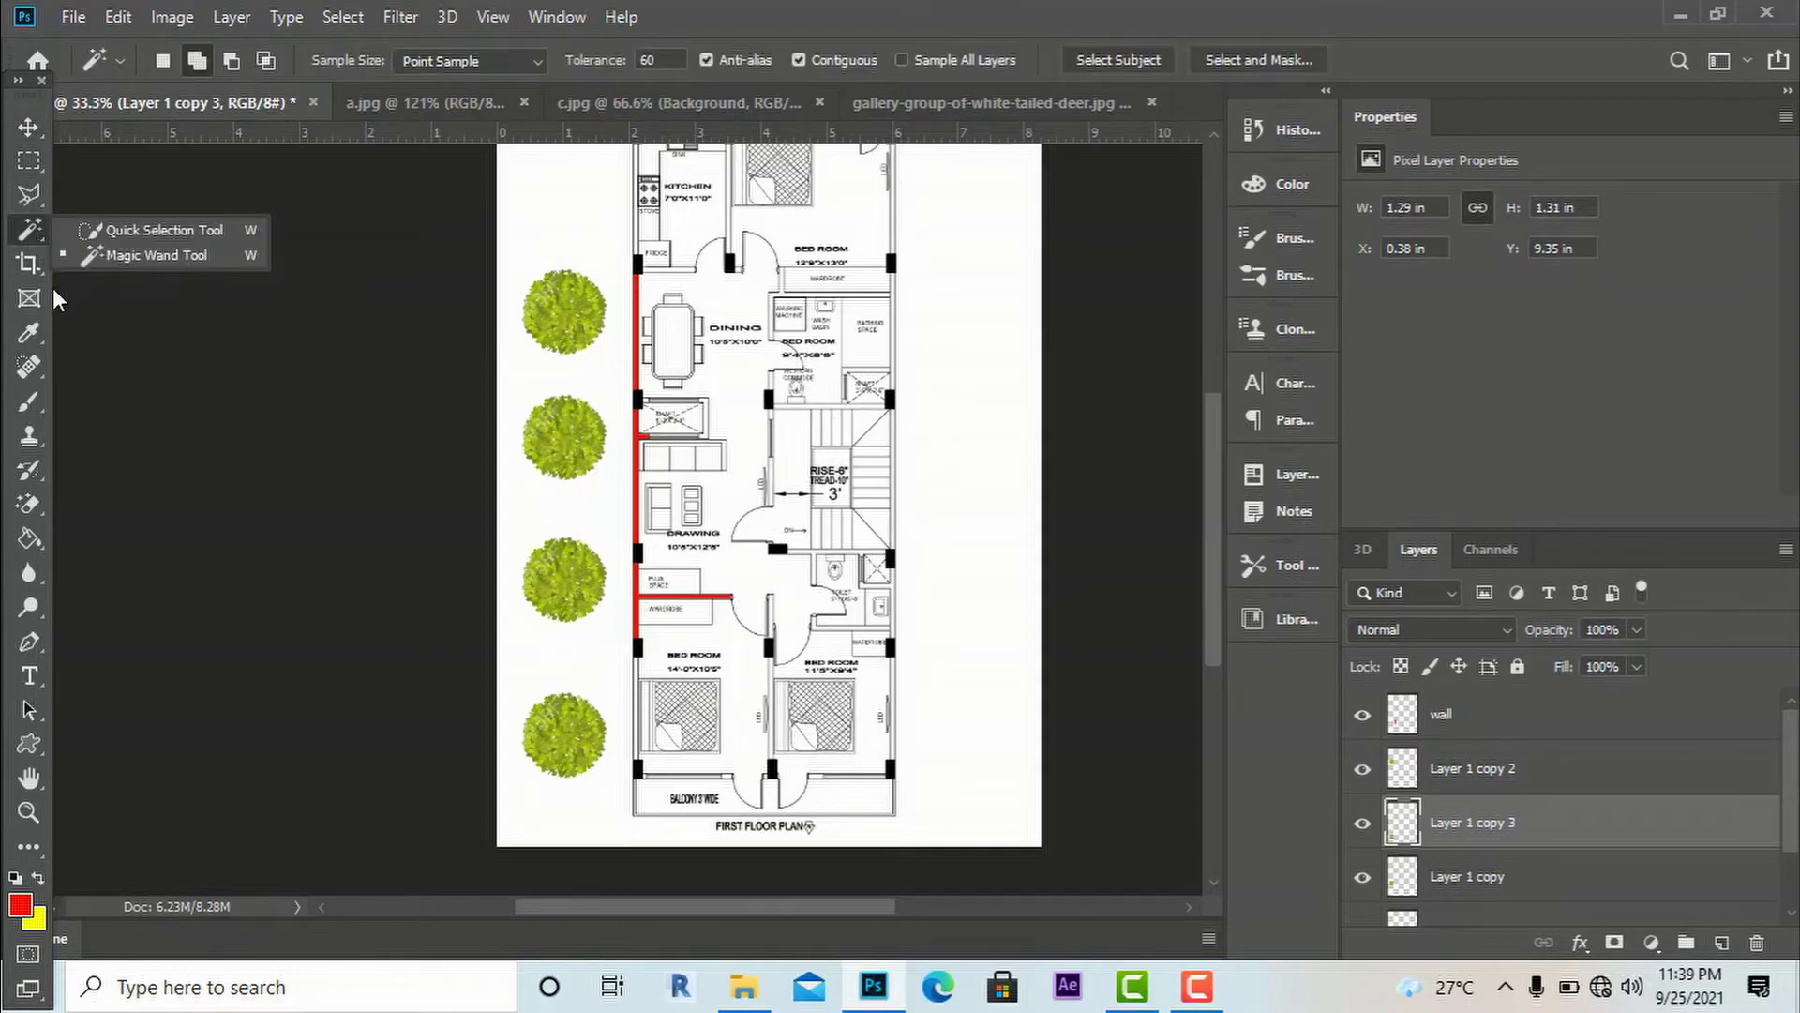
pyautogui.click(97, 357)
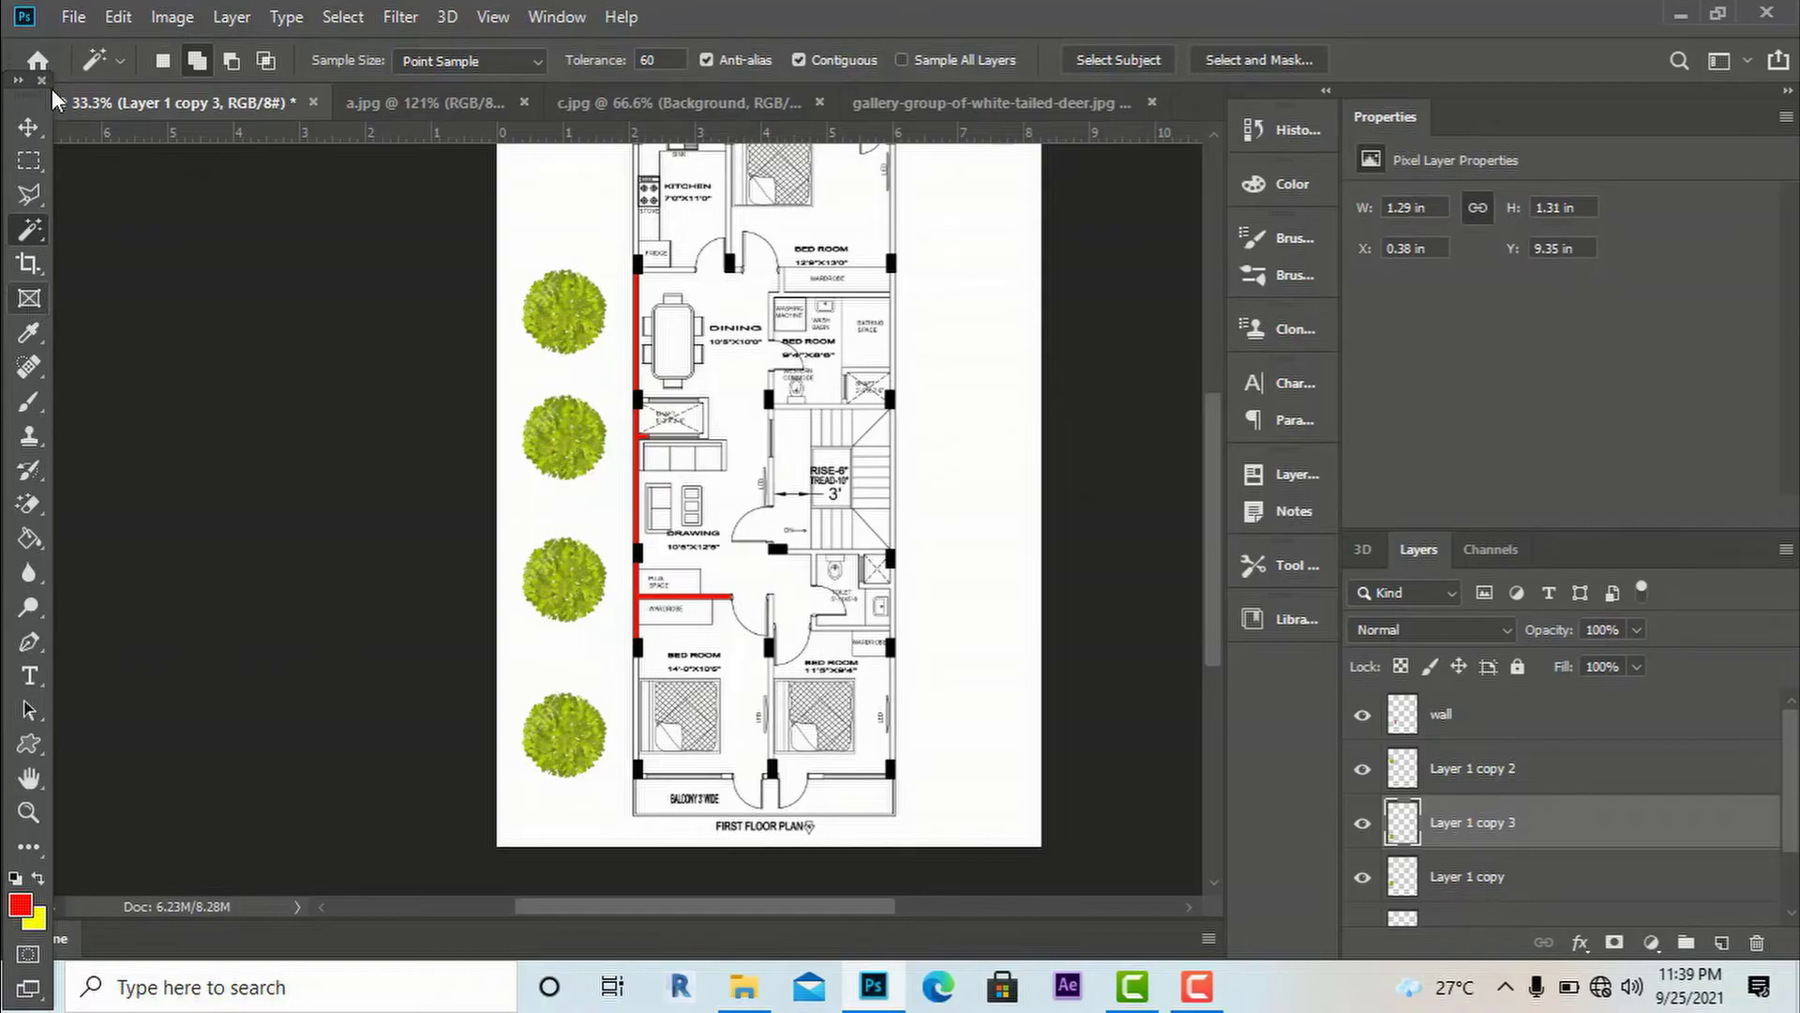
# - Create a new white RGB document of 1366 x 768 pixels at 72 pixels/inch
pyautogui.click(74, 18)
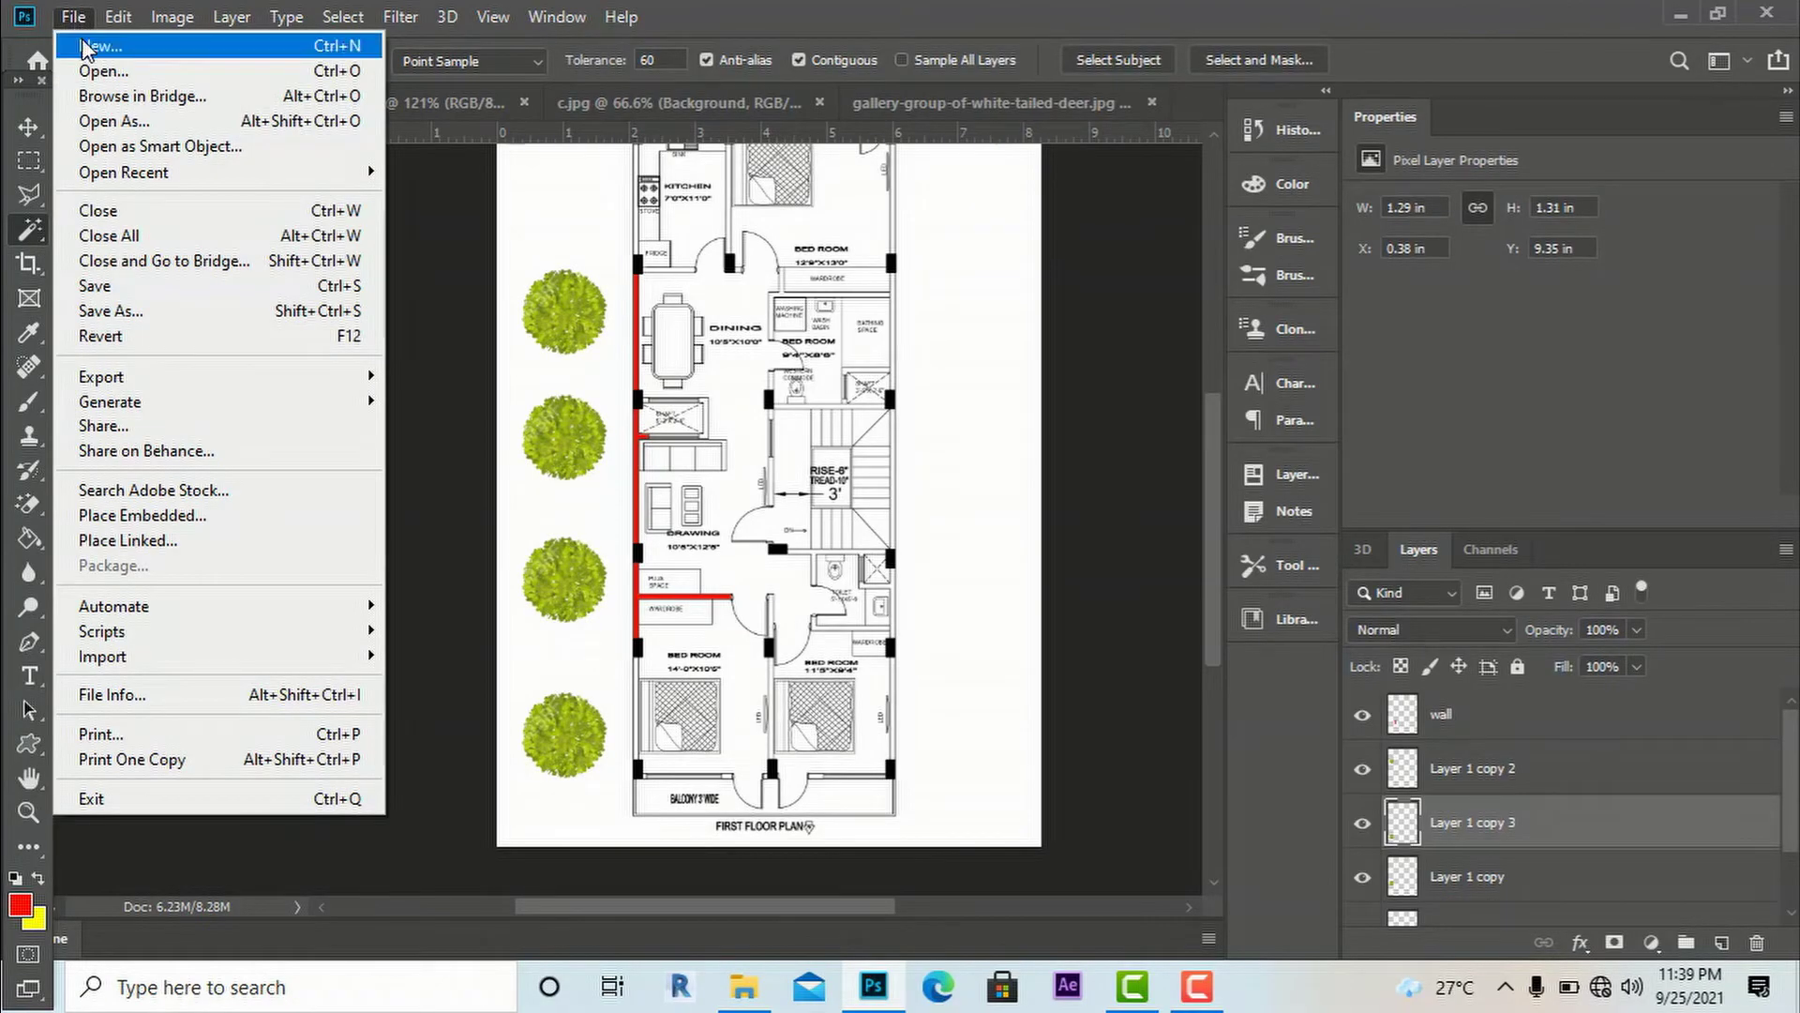
pyautogui.press('Escape')
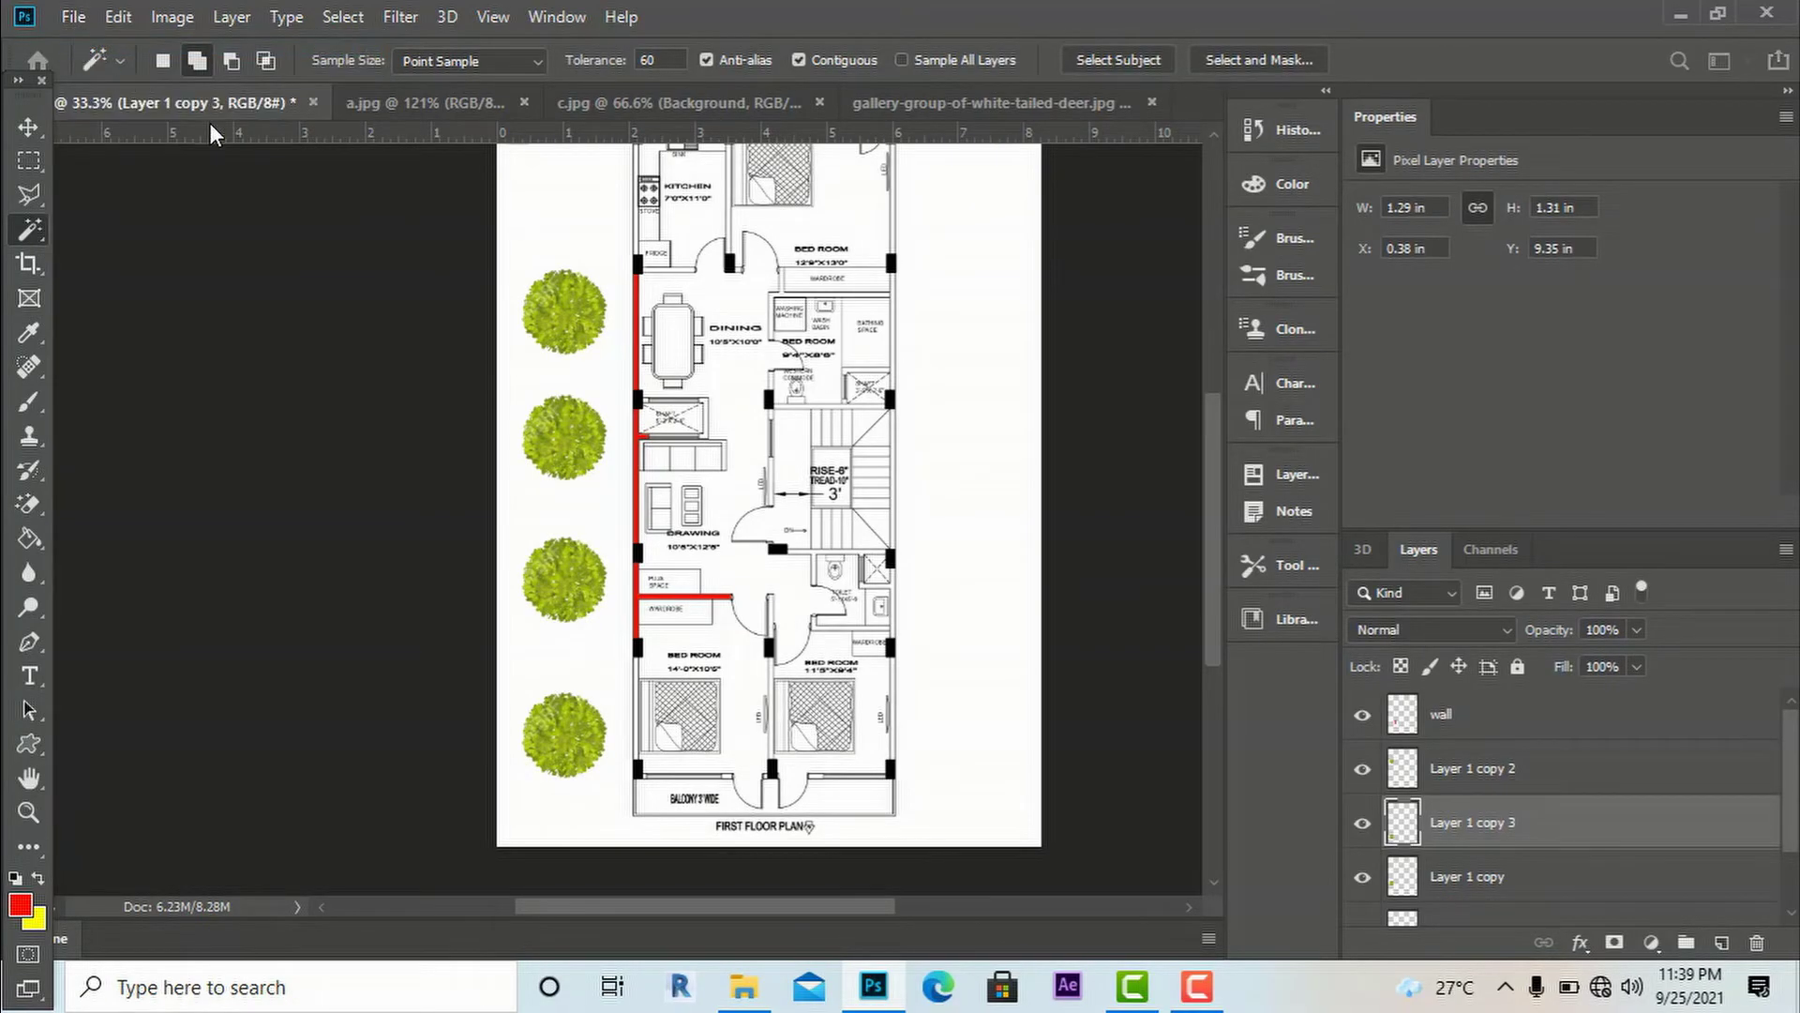
pyautogui.hotkey('ctrl', 'n')
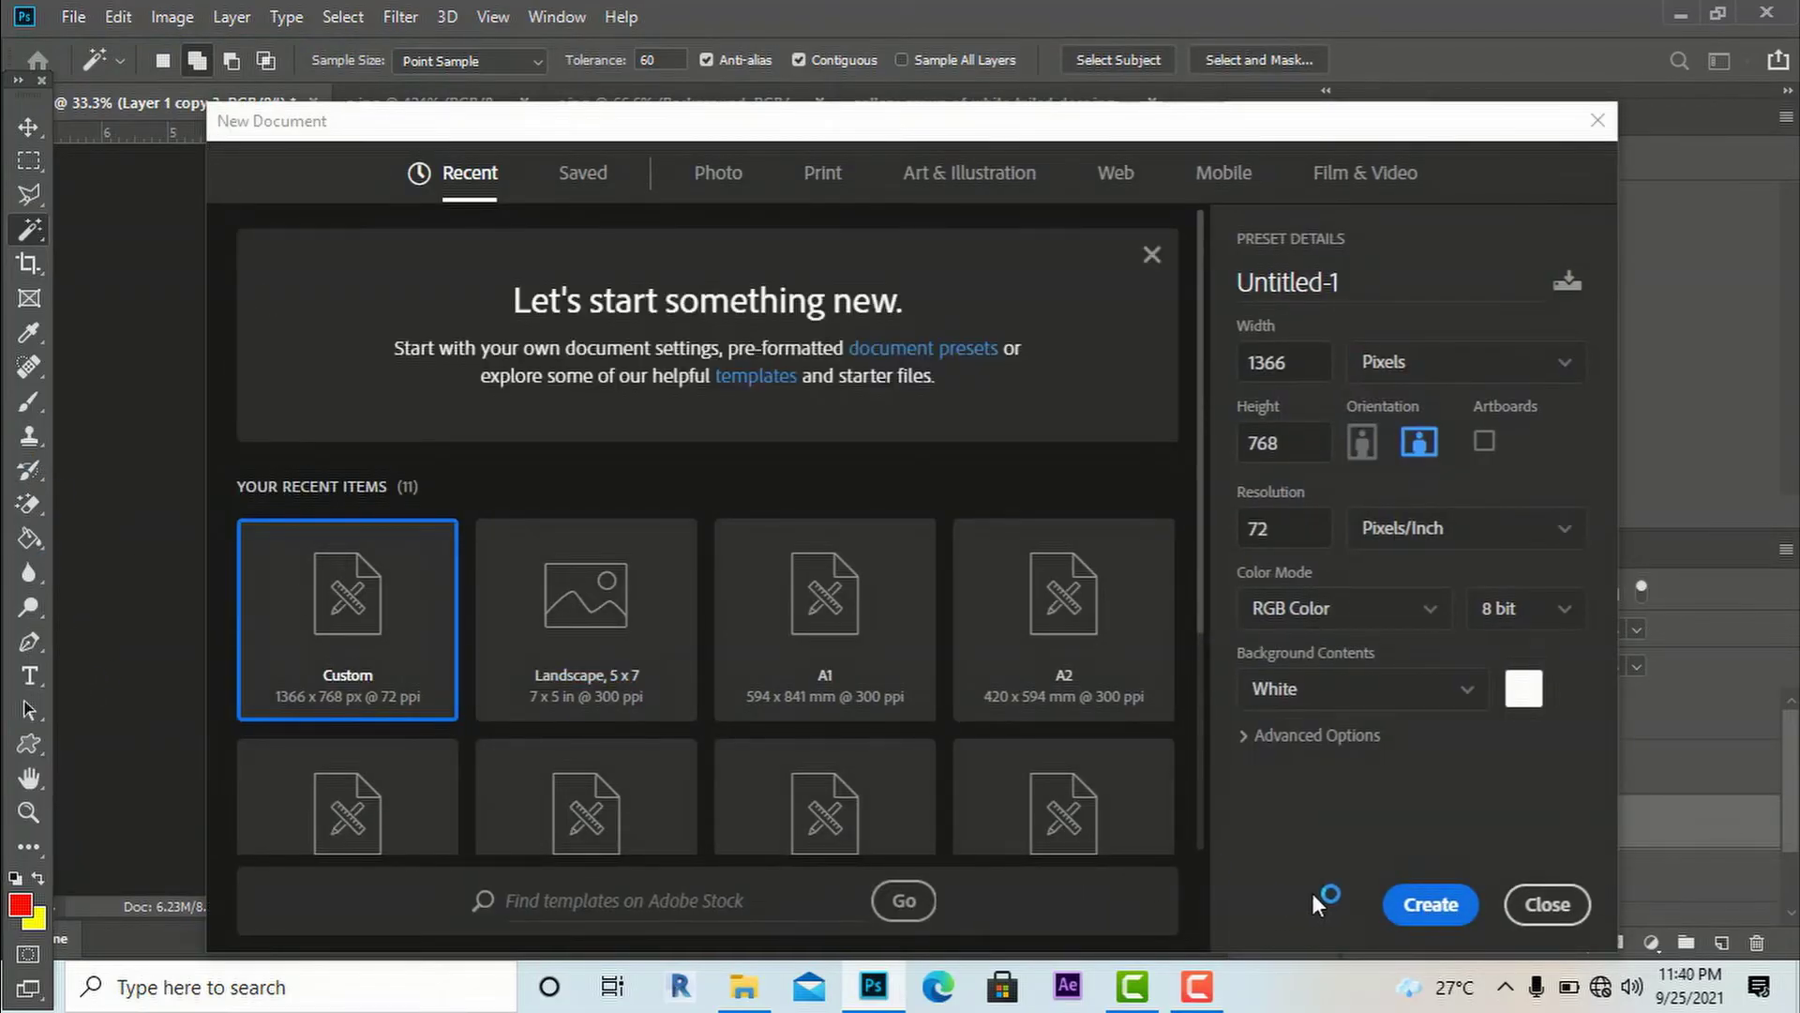
pyautogui.click(1431, 904)
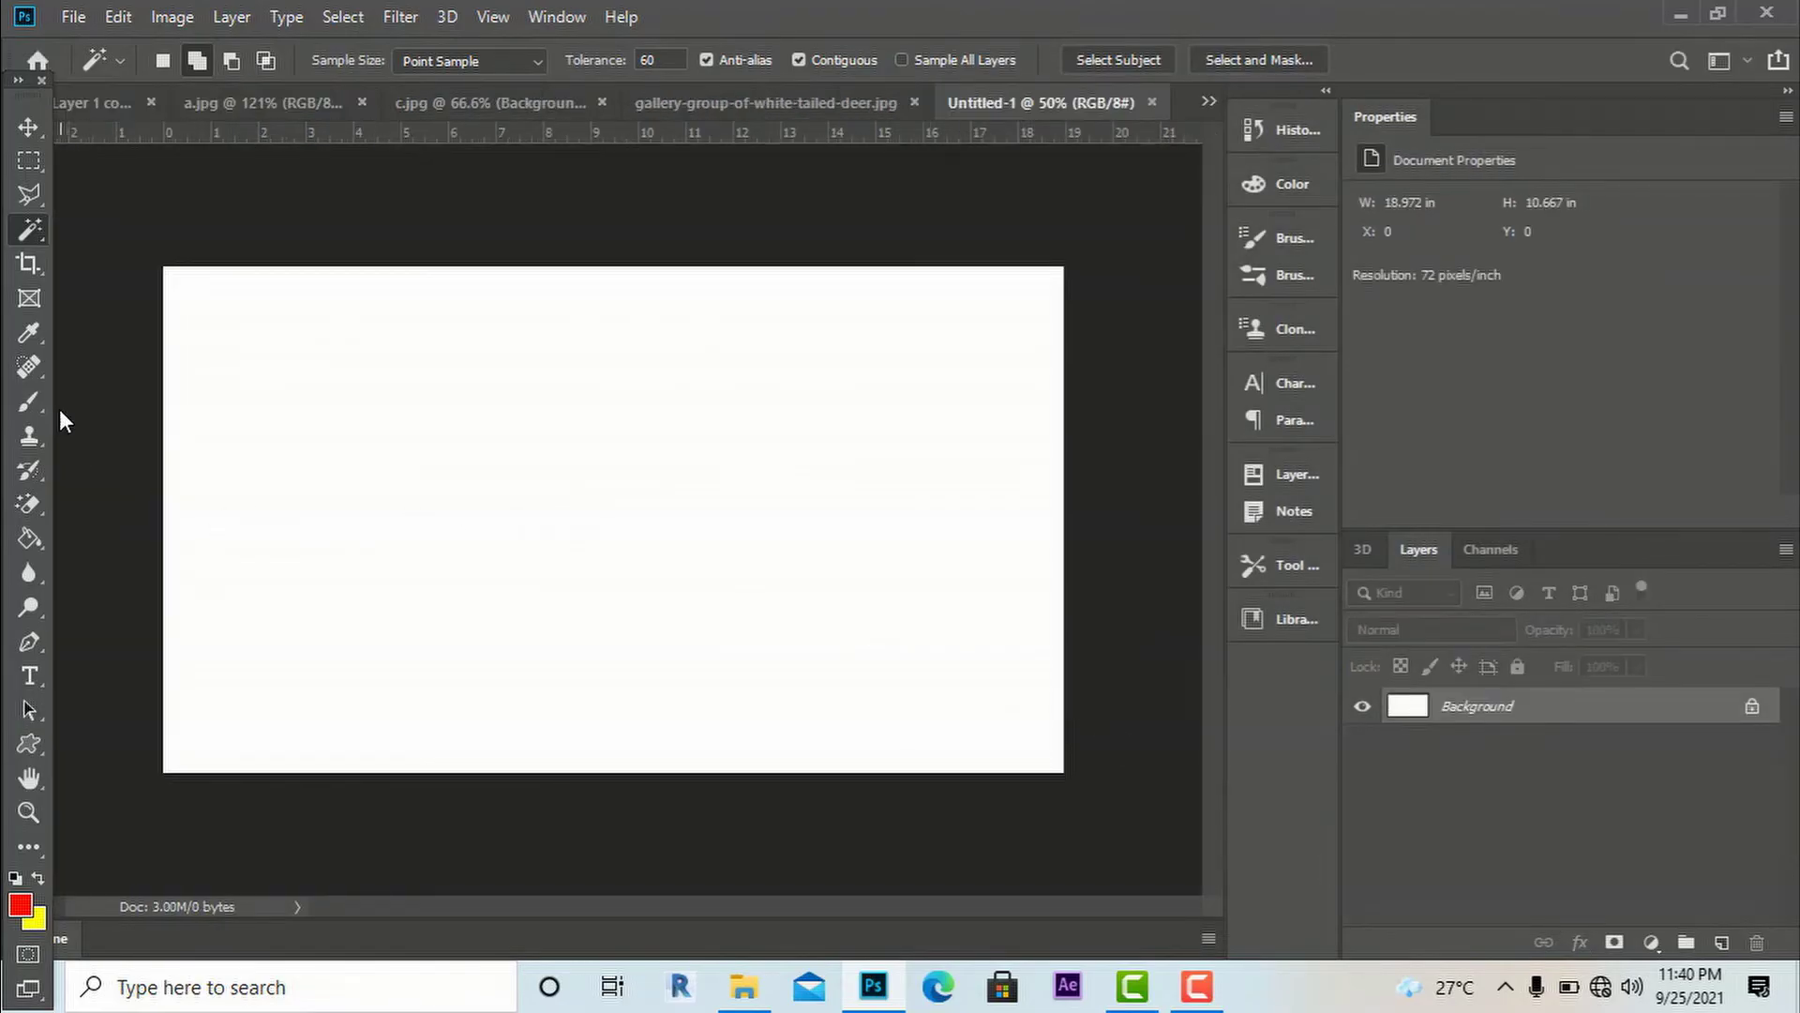
# - Draw a rectangular frame about 7 x 4.8 in at the upper-left corner of the blank canvas with the Frame tool
pyautogui.click(28, 299)
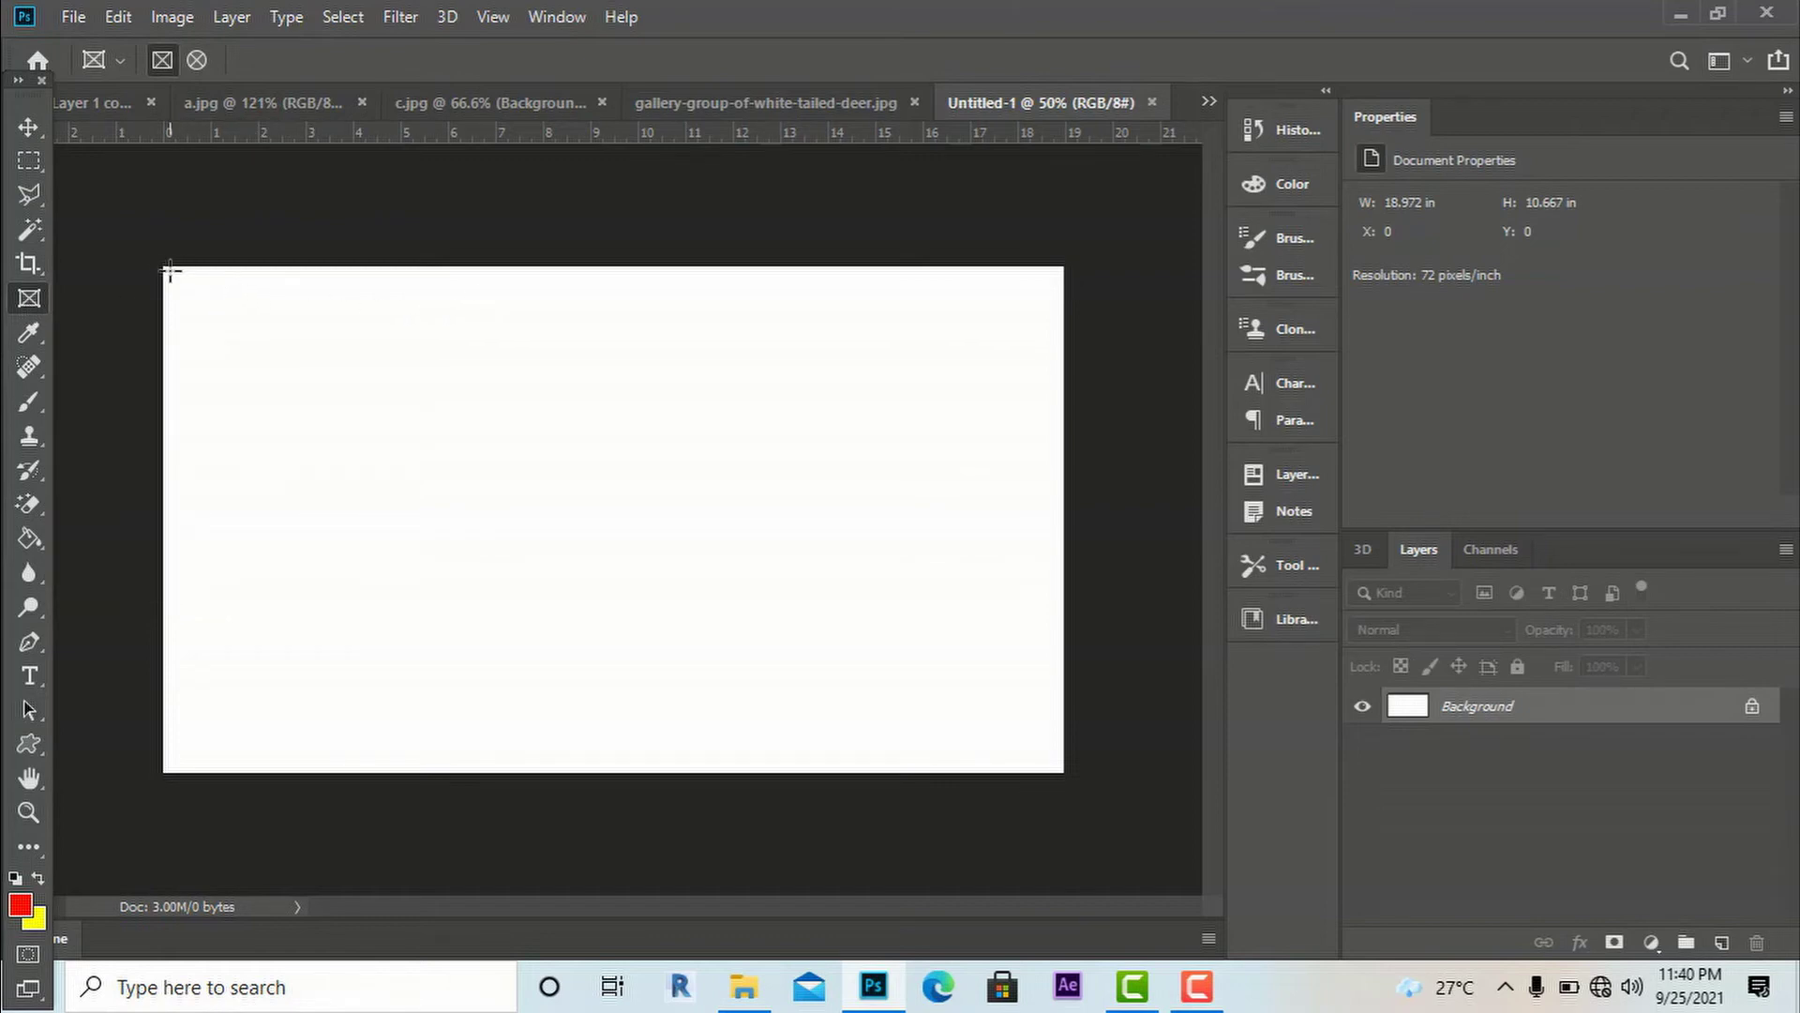
pyautogui.moveTo(169, 273); pyautogui.dragTo(497, 492)
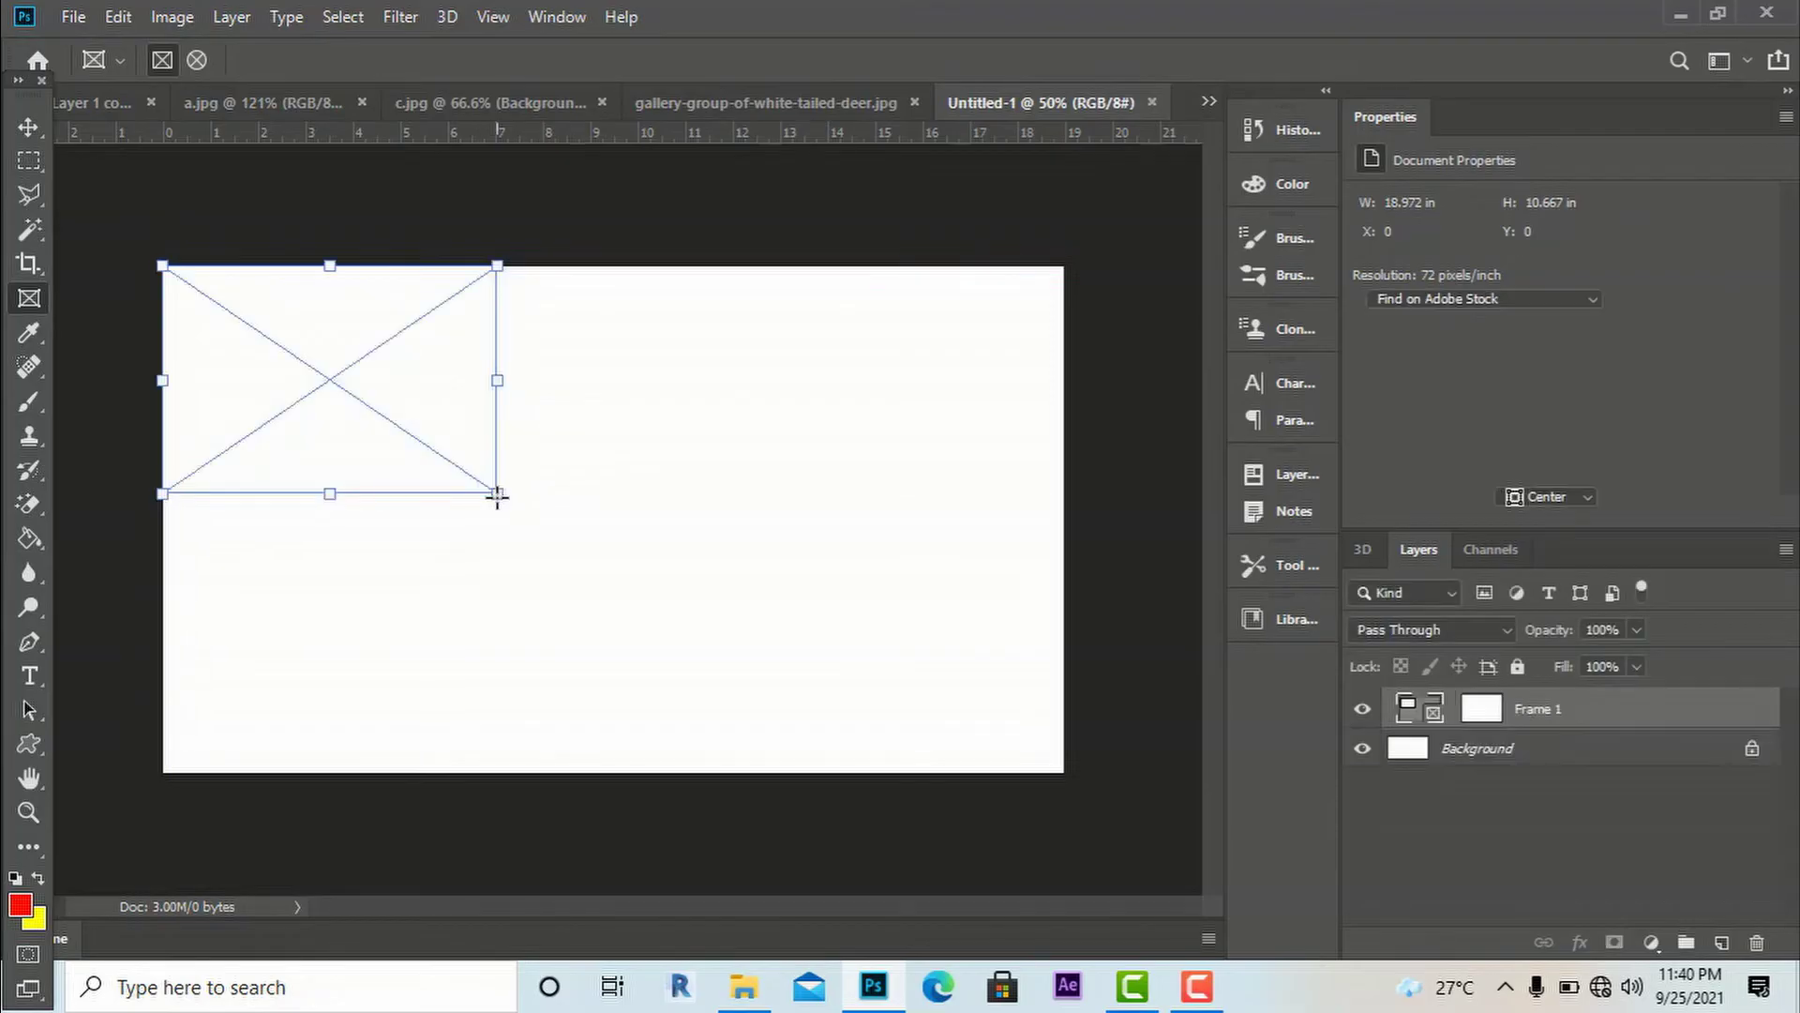
# - Switch to File Explorer and open the glad projects folder on Local Disk (E:) to look for an image
pyautogui.moveTo(744, 986)
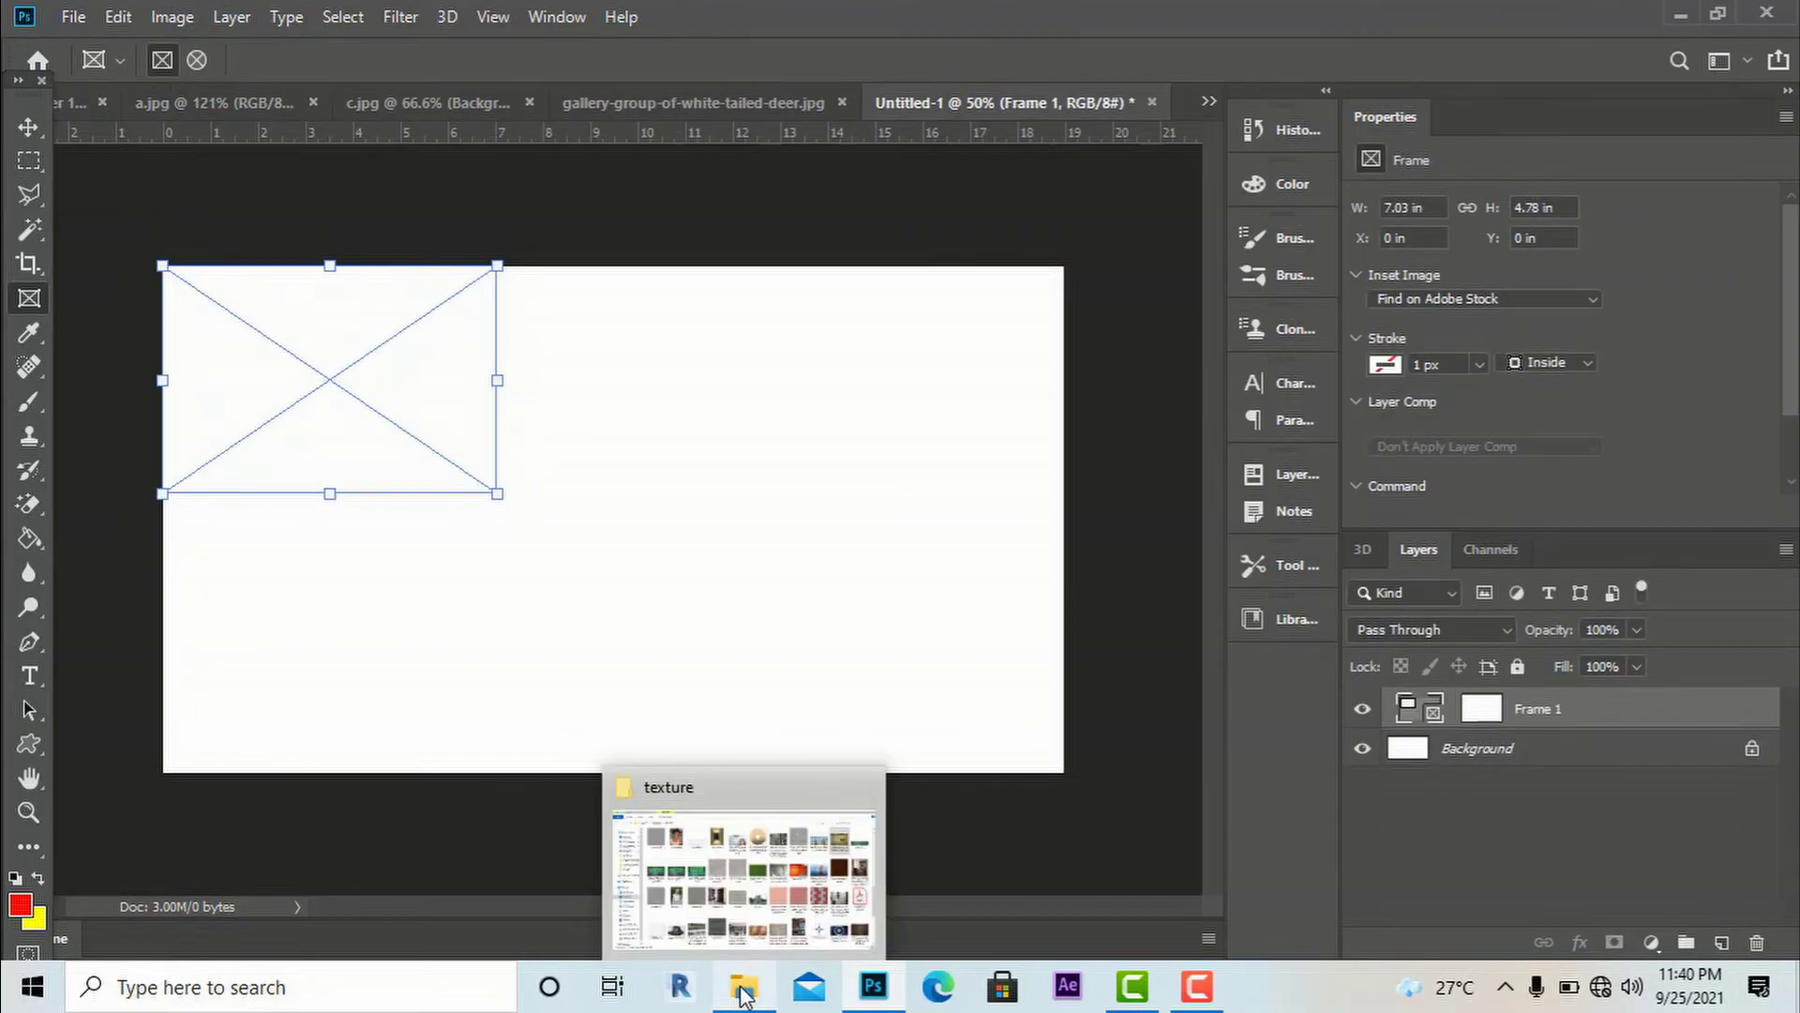
pyautogui.click(743, 905)
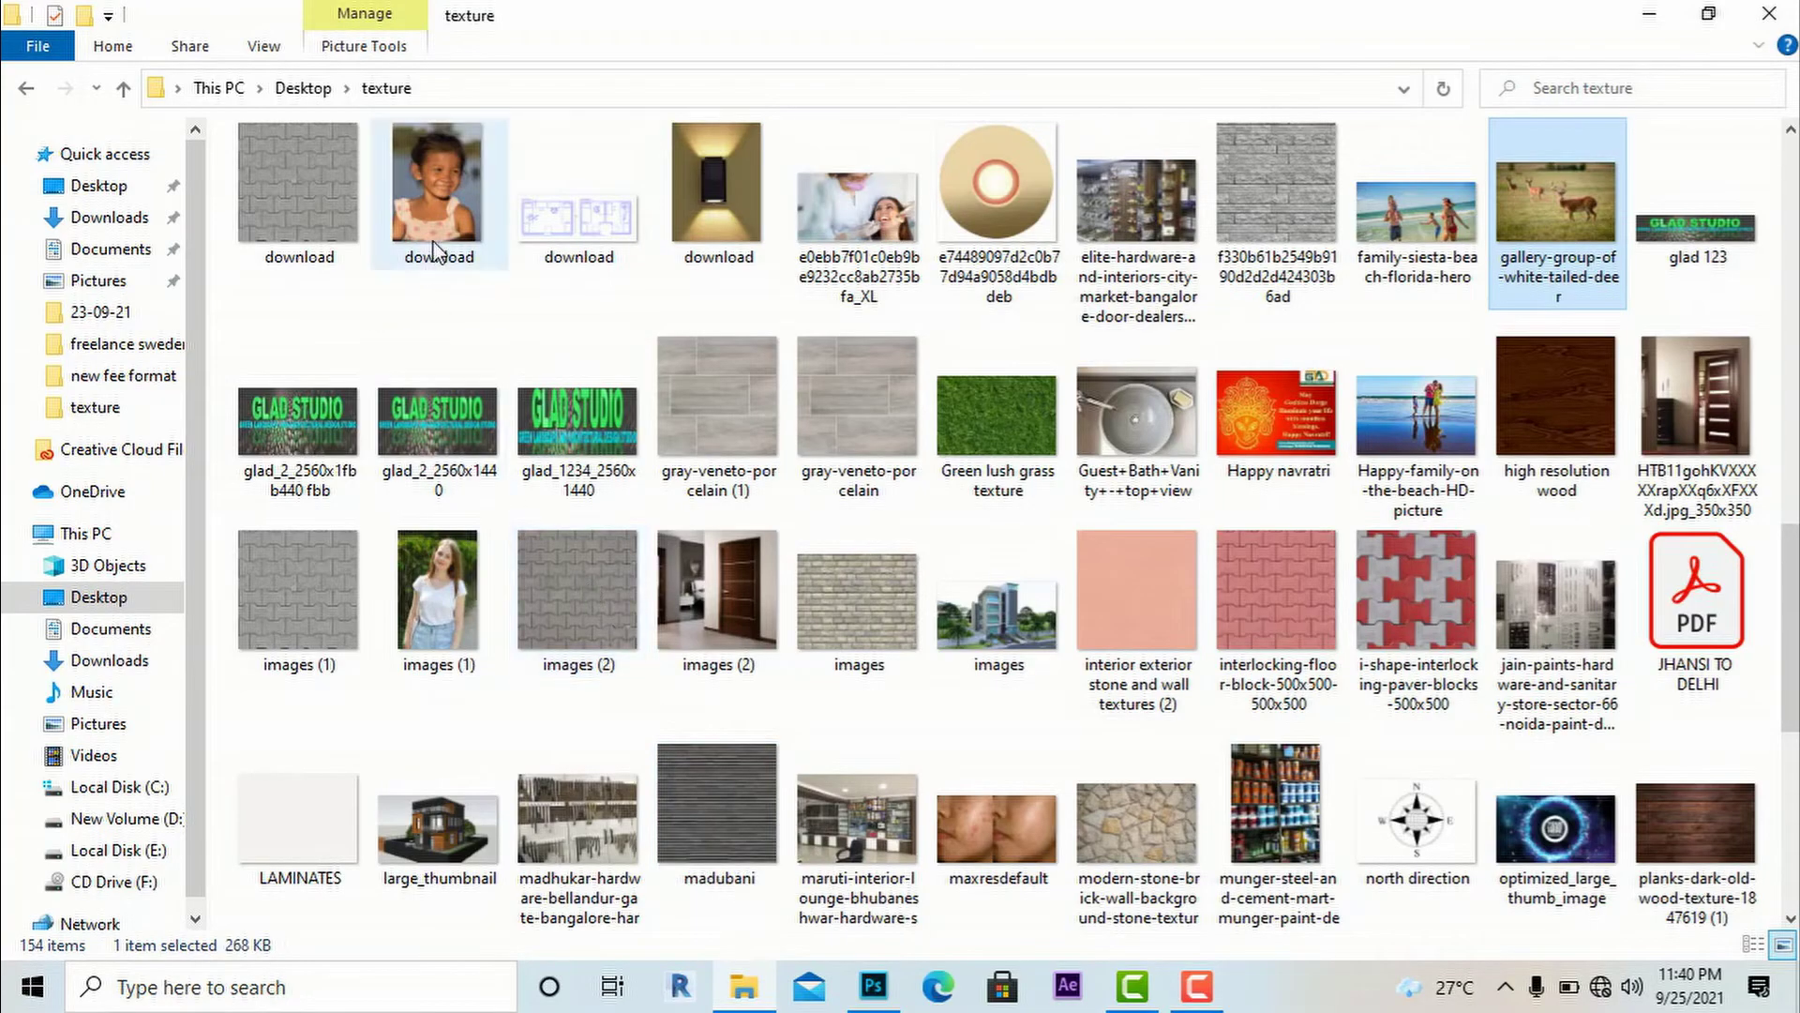
pyautogui.scroll(6, 710, 638)
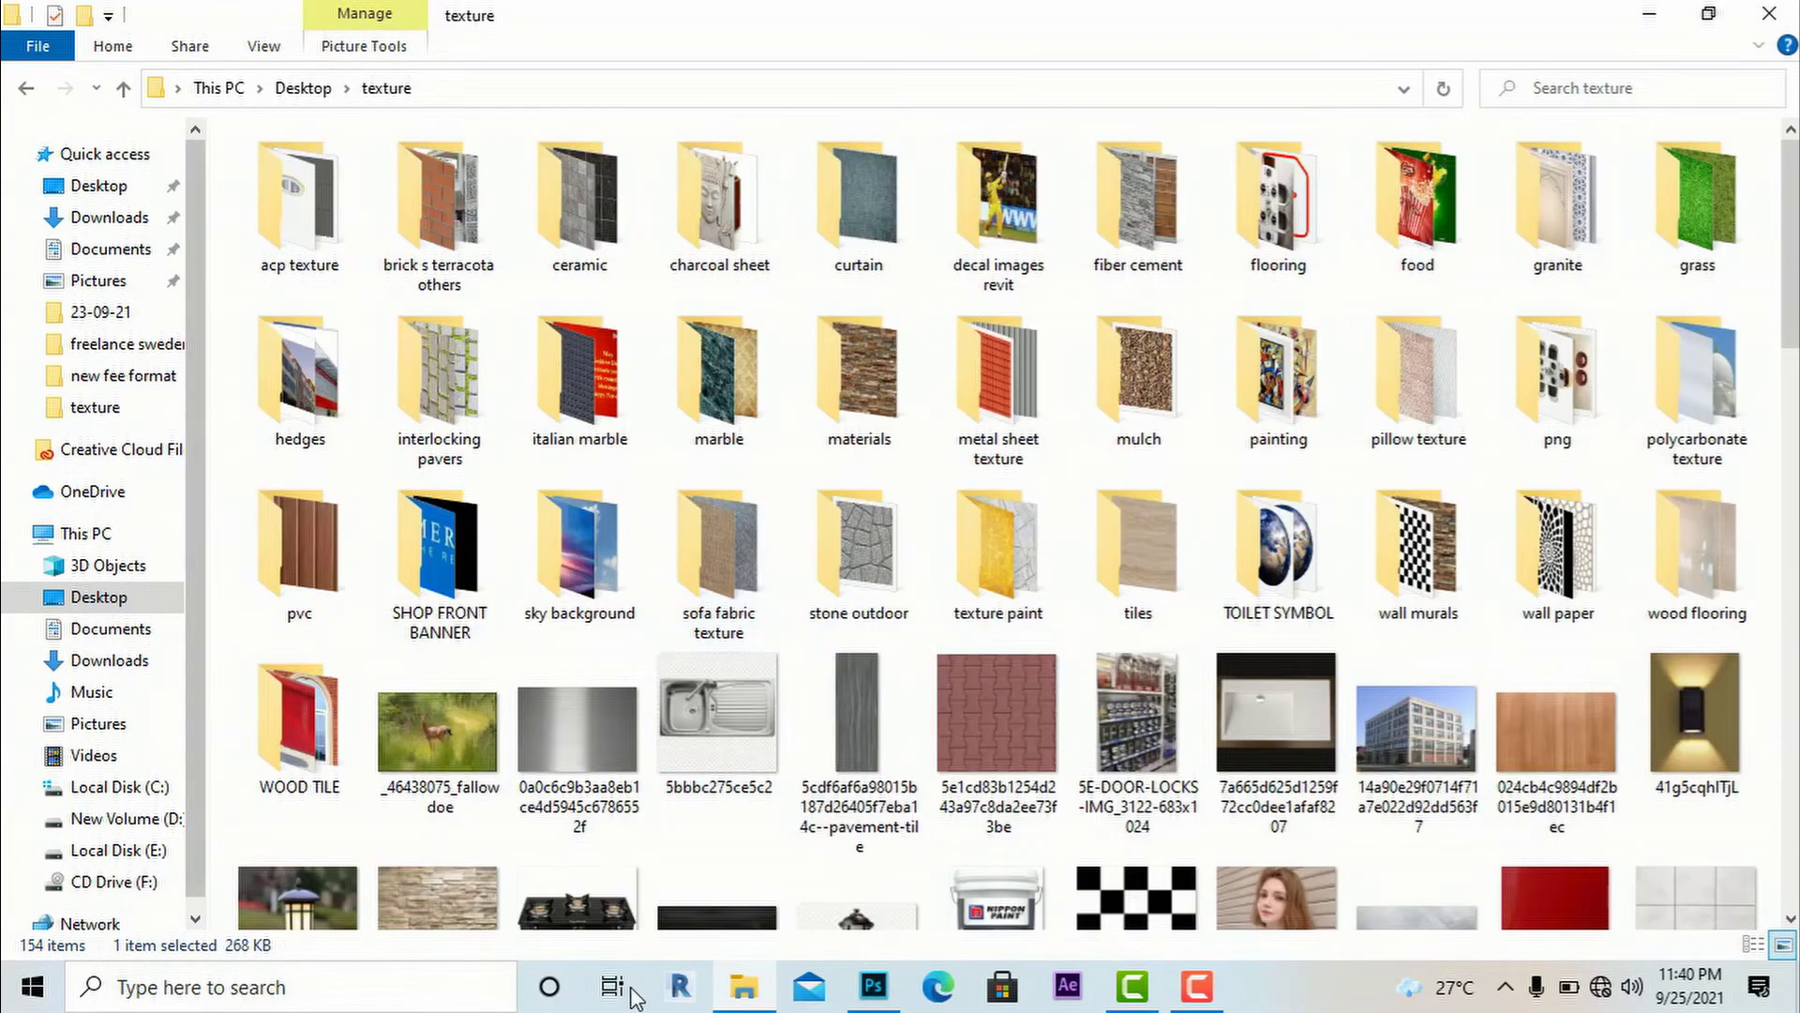
pyautogui.moveTo(743, 987)
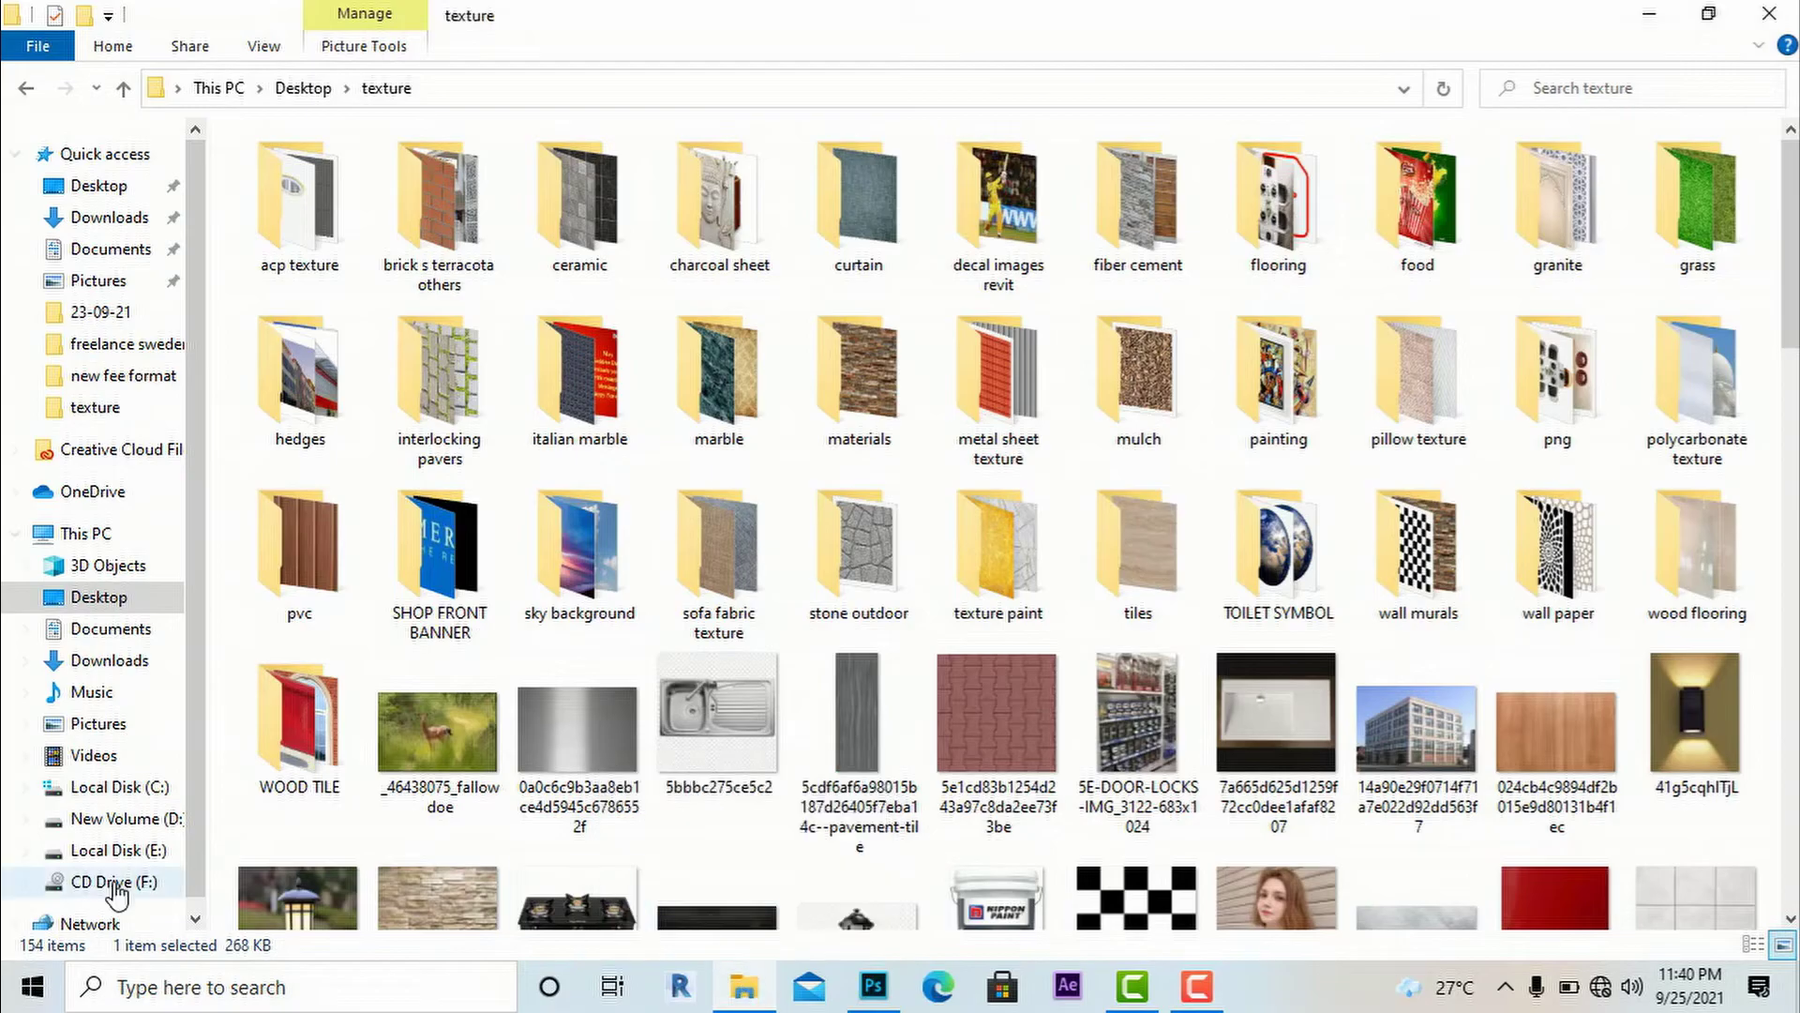
pyautogui.click(132, 851)
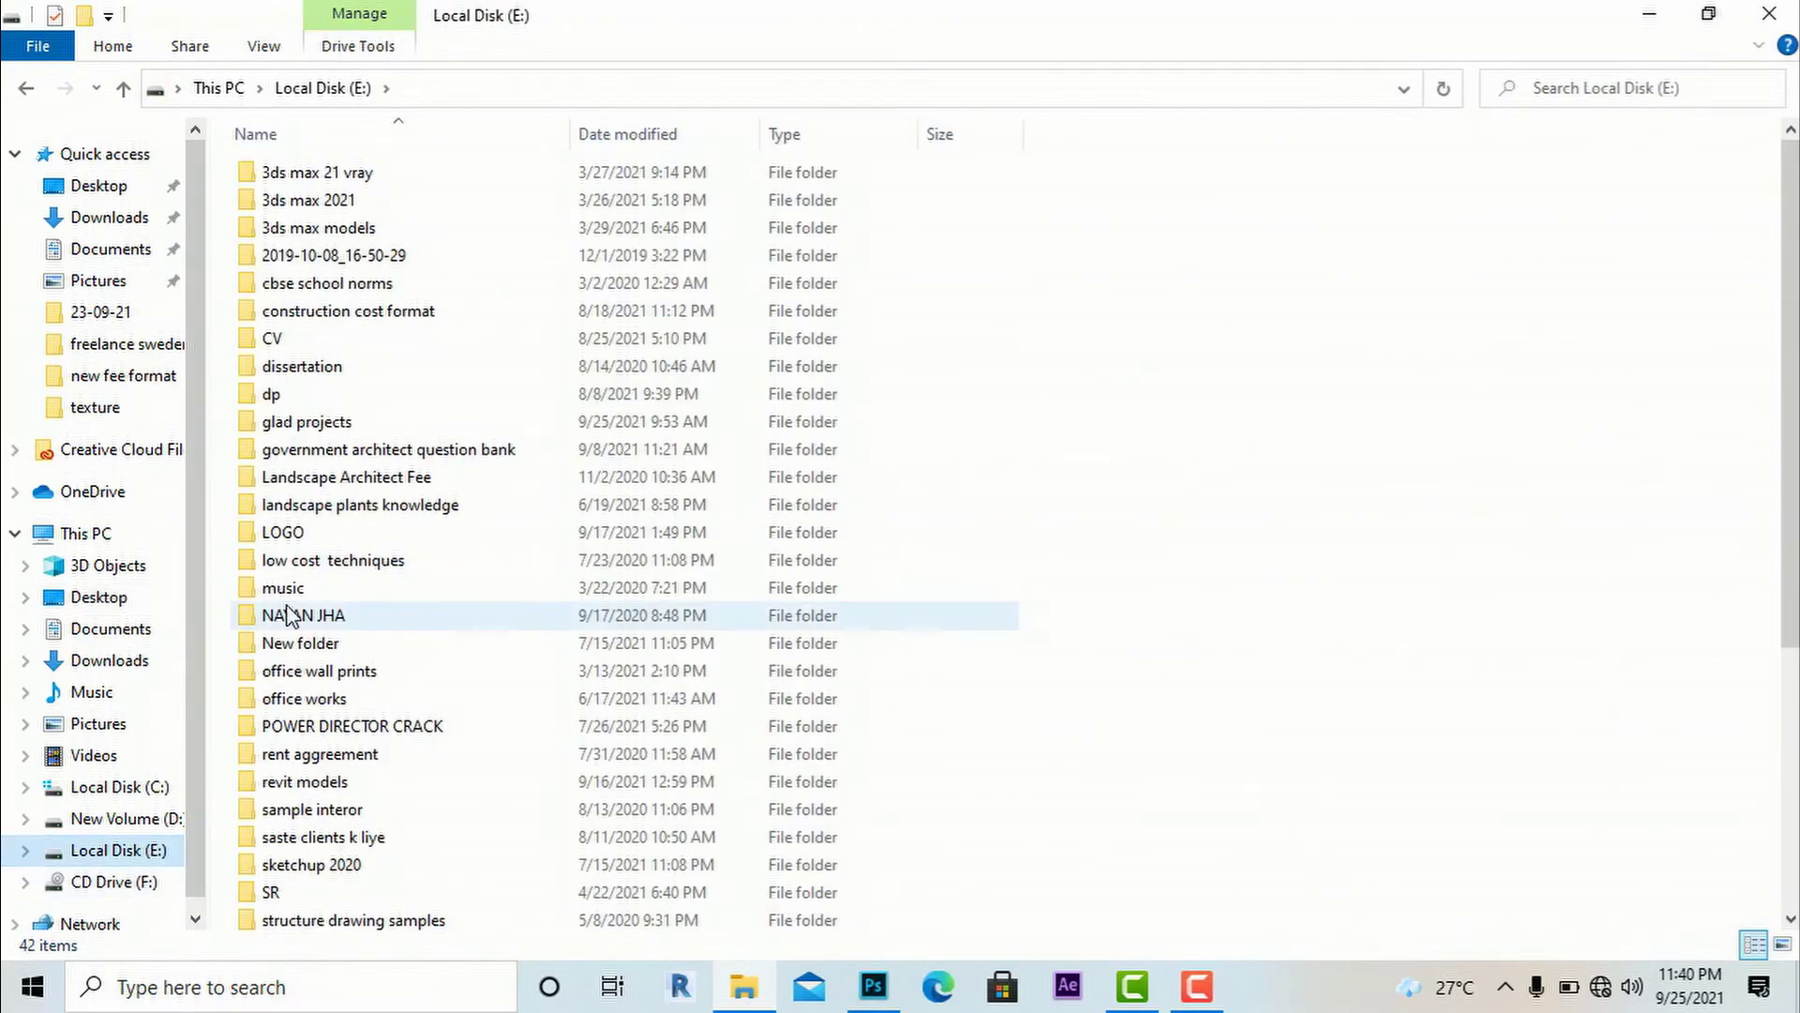
pyautogui.doubleClick(304, 424)
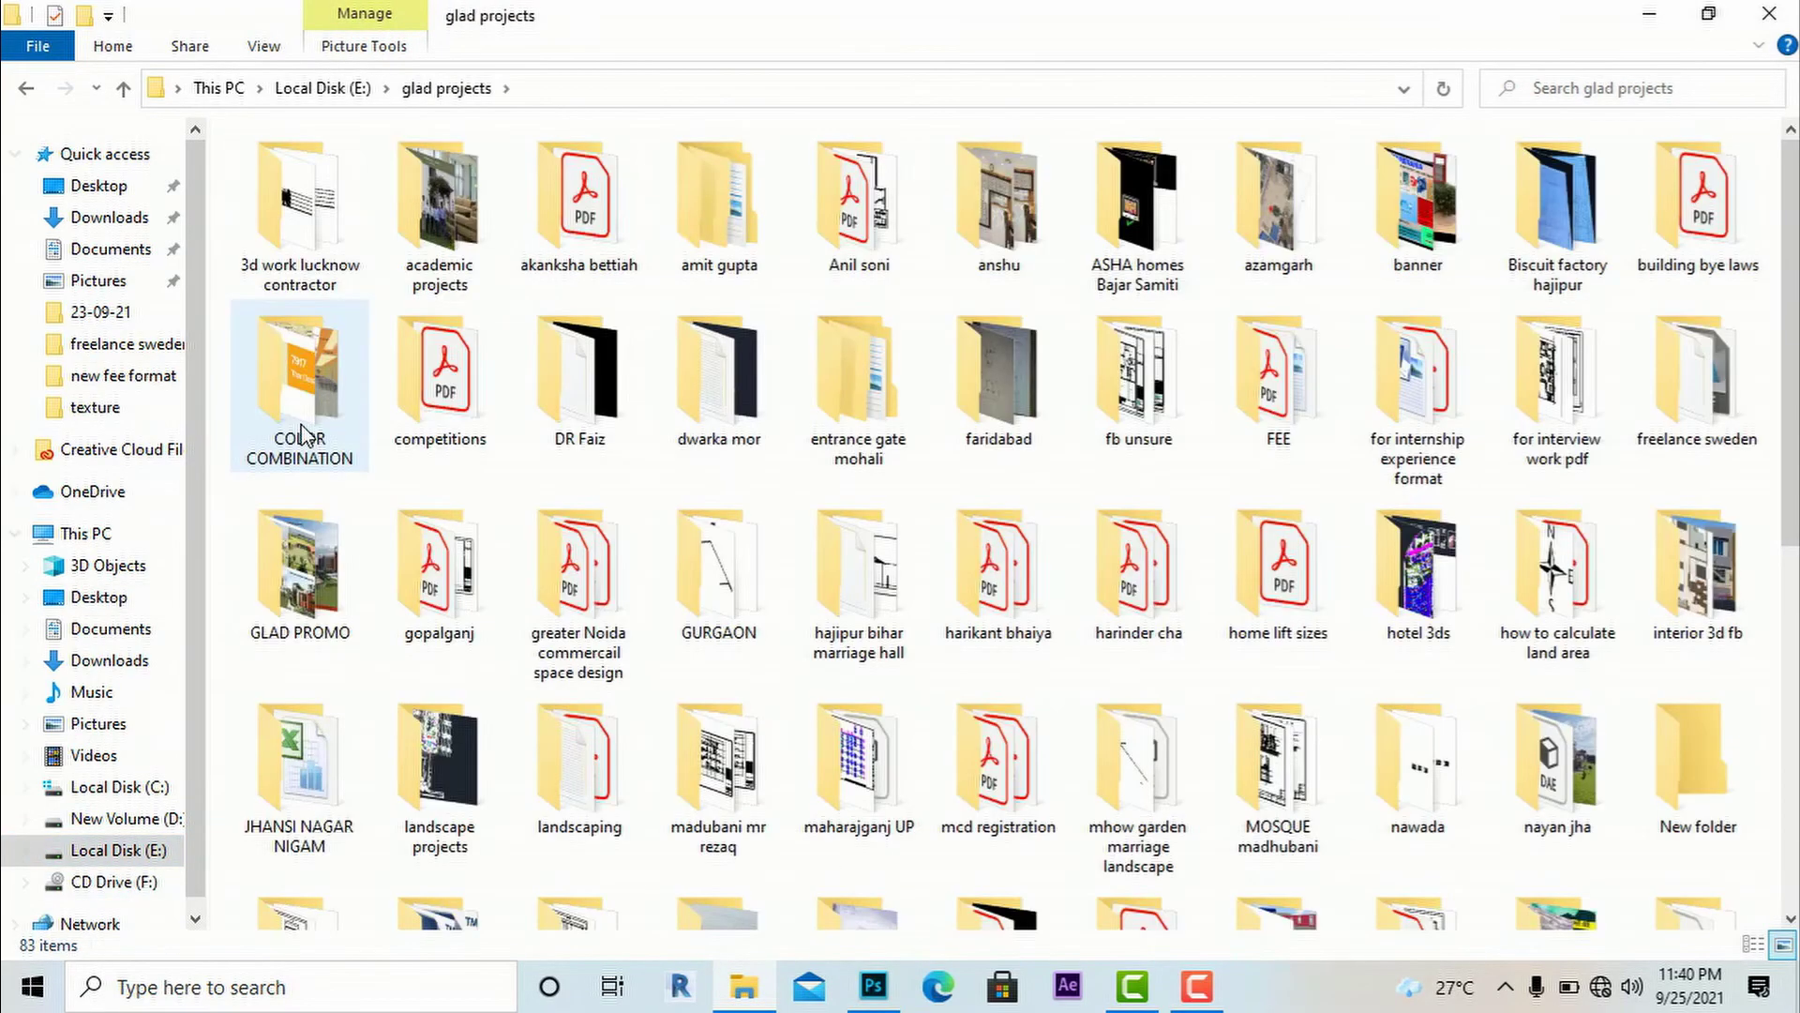
# - Place the 1ab image from the render folder inside 3d work lucknow contractor into the empty frame on the canvas
pyautogui.click(332, 252)
pyautogui.doubleClick(333, 251)
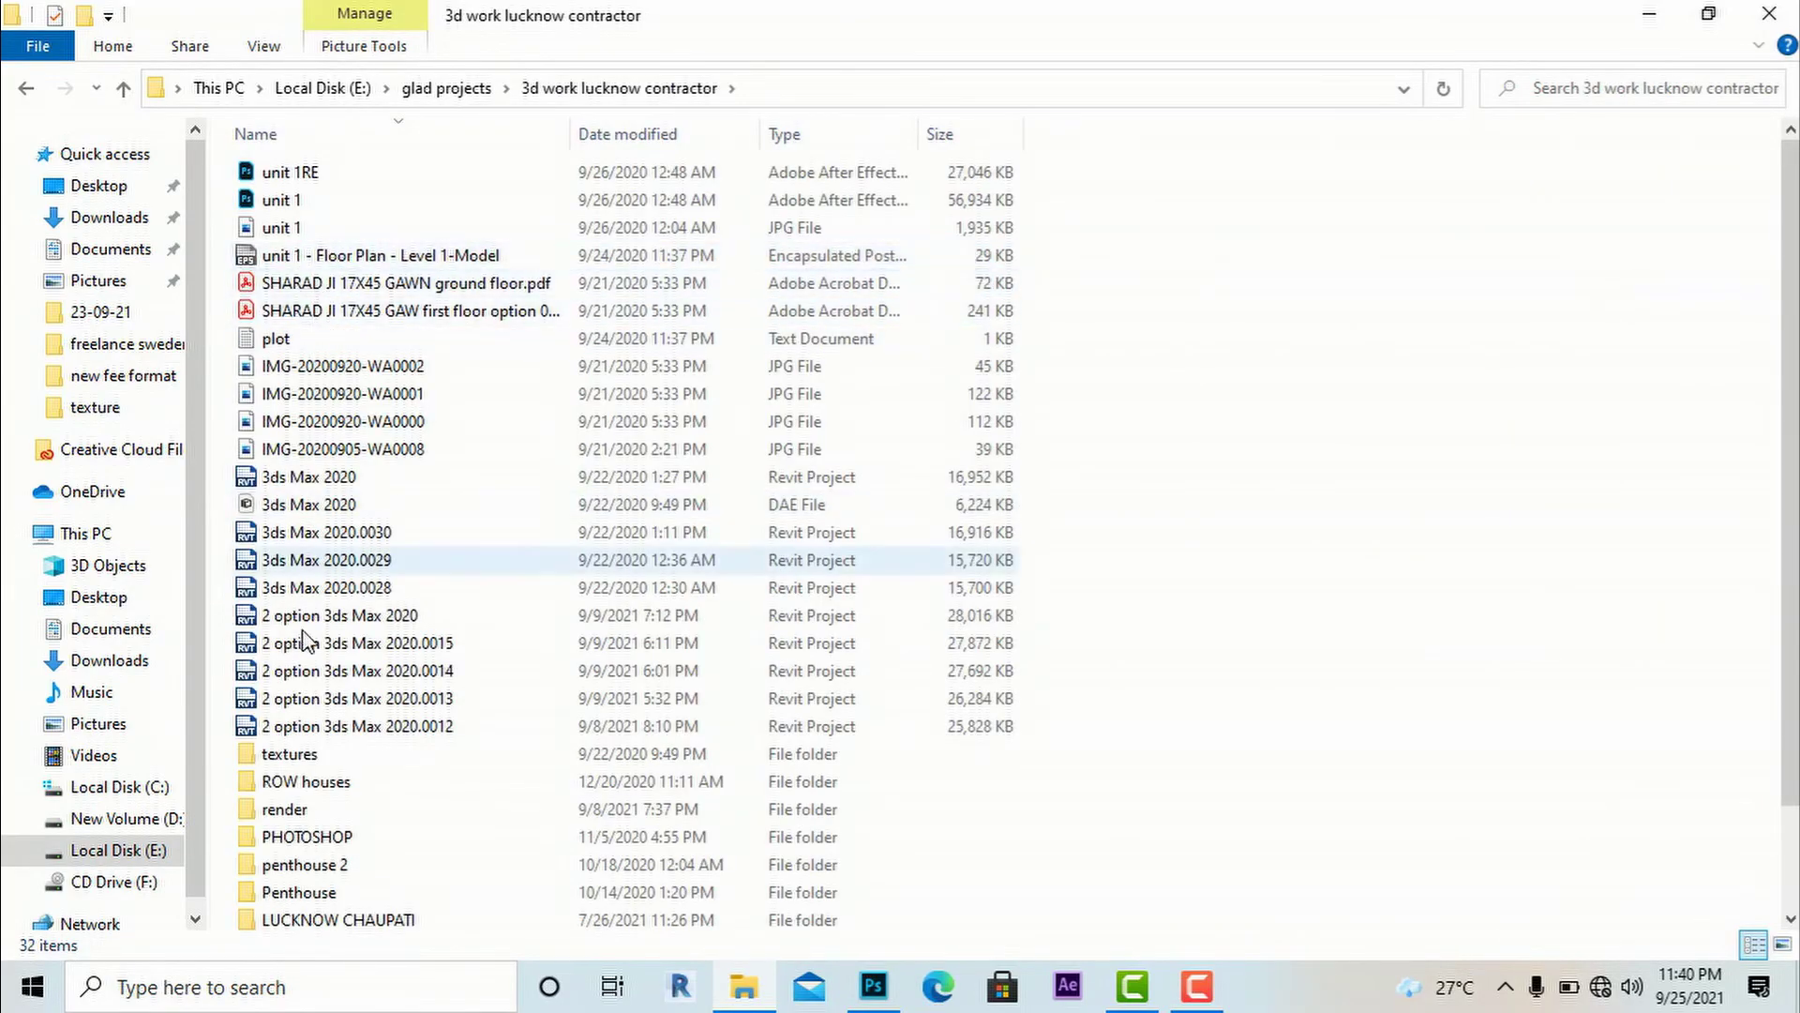
pyautogui.doubleClick(307, 815)
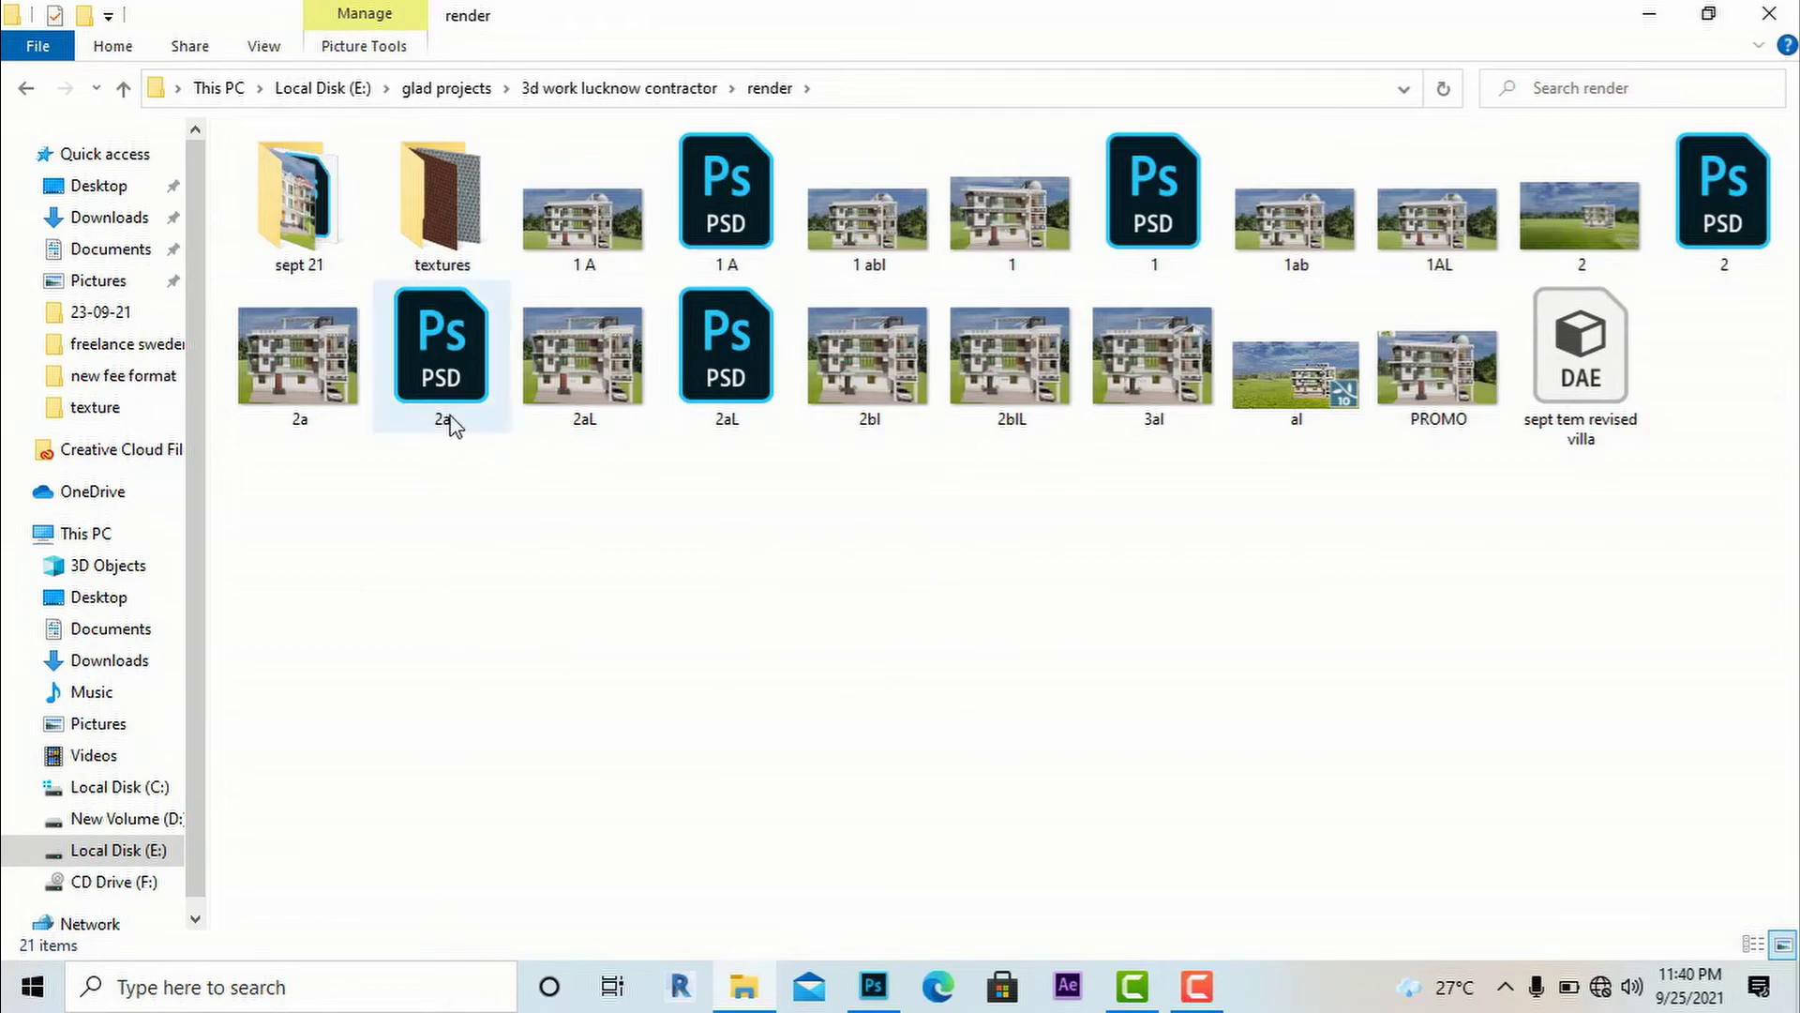
pyautogui.click(1311, 257)
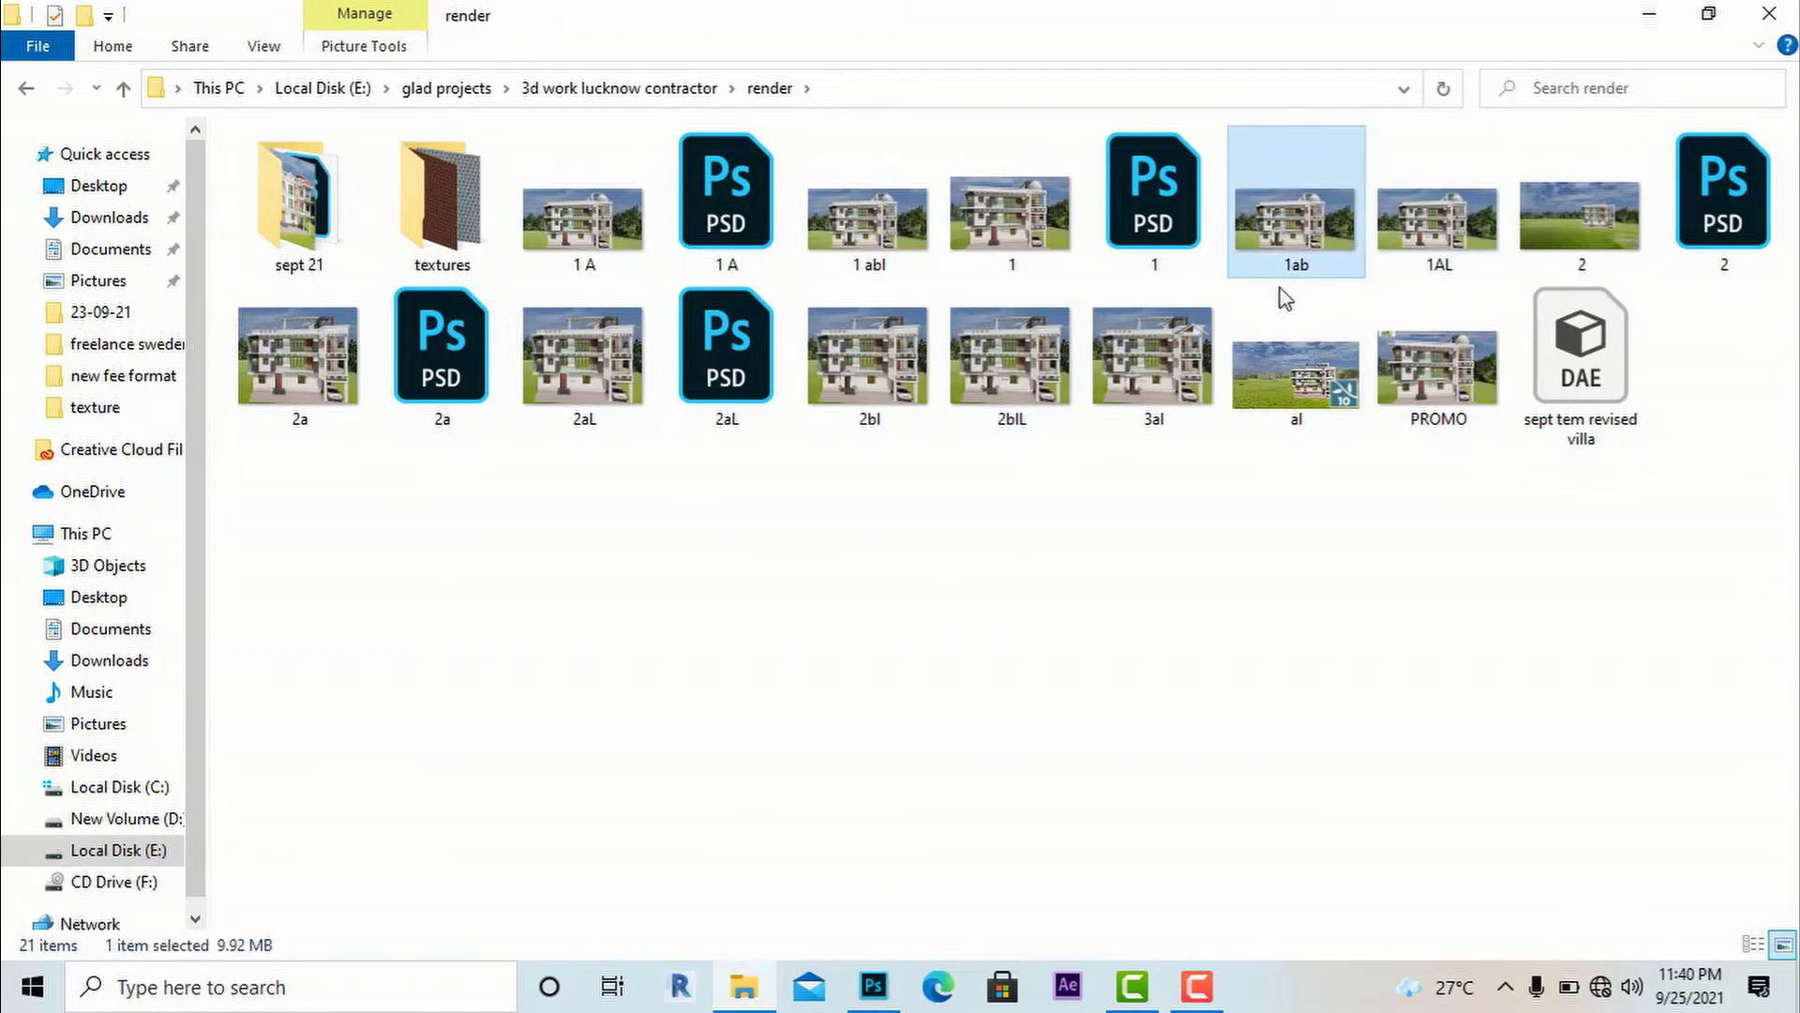
pyautogui.moveTo(1284, 299); pyautogui.dragTo(345, 410)
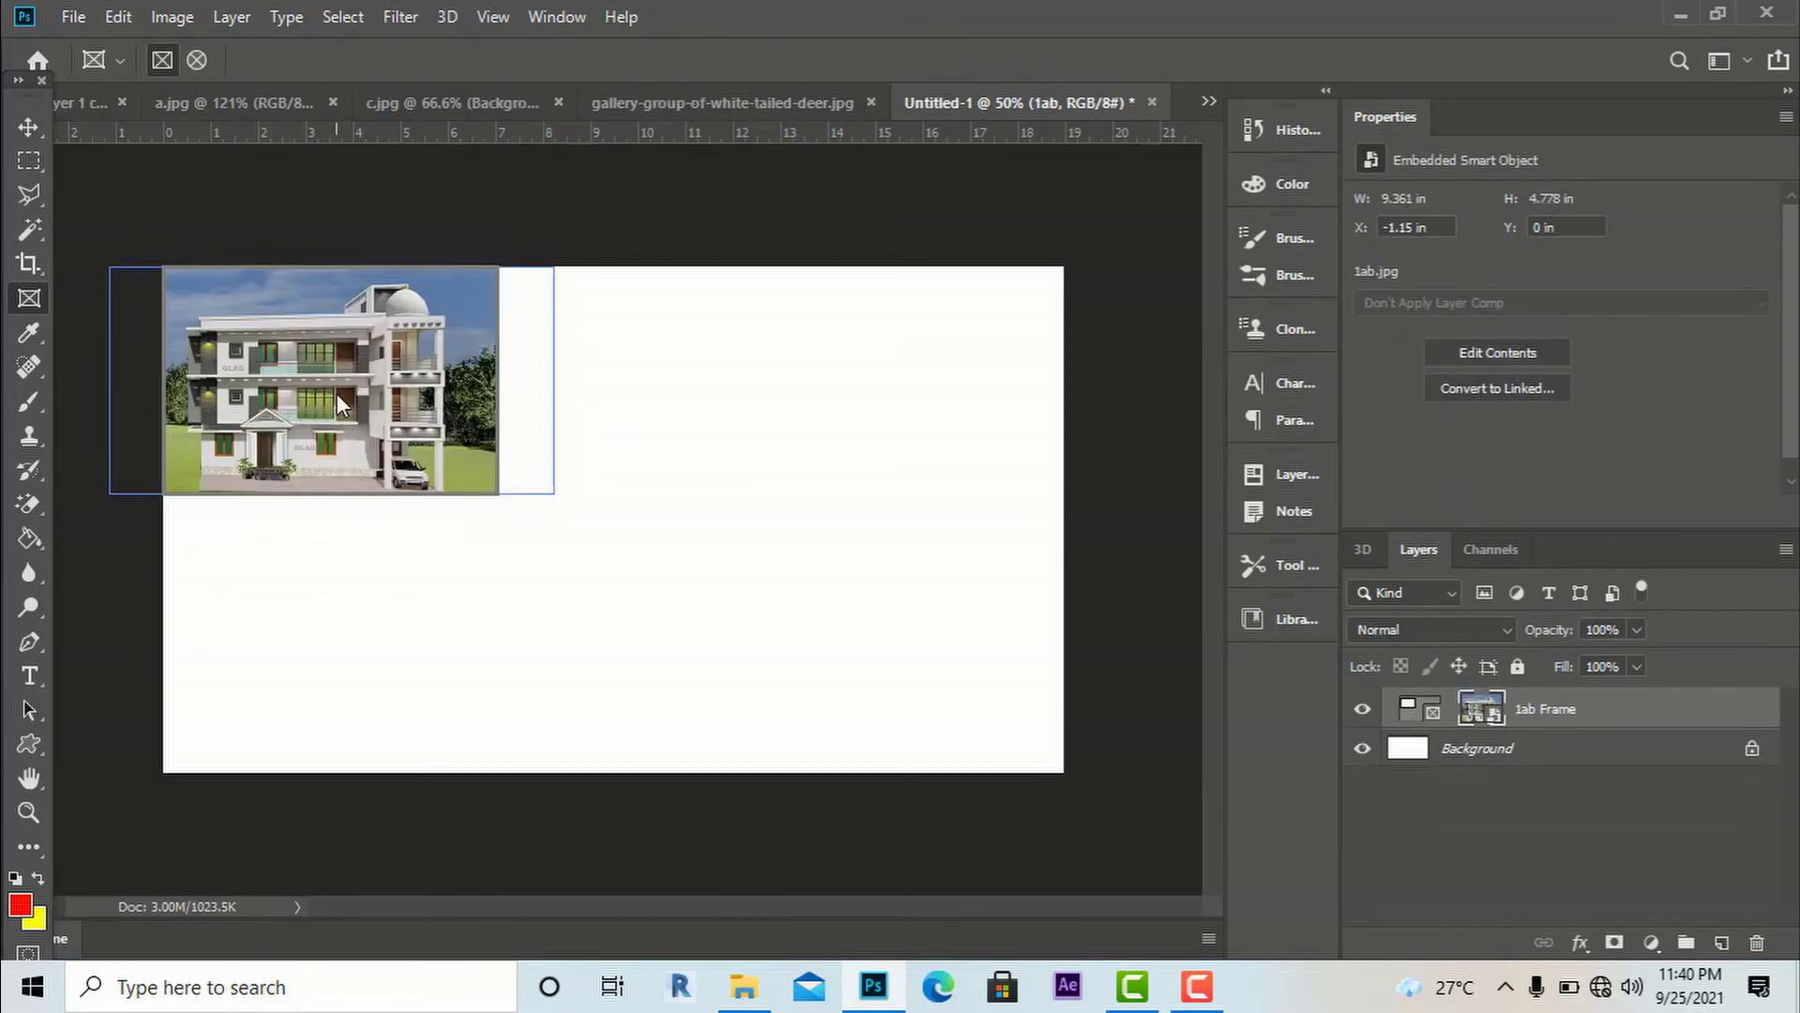
pyautogui.moveTo(330, 381)
pyautogui.mouseDown()
pyautogui.moveTo(359, 373)
pyautogui.moveTo(419, 410)
pyautogui.moveTo(269, 403)
pyautogui.moveTo(300, 347)
pyautogui.moveTo(311, 409)
pyautogui.moveTo(295, 389)
pyautogui.moveTo(313, 392)
pyautogui.mouseUp()
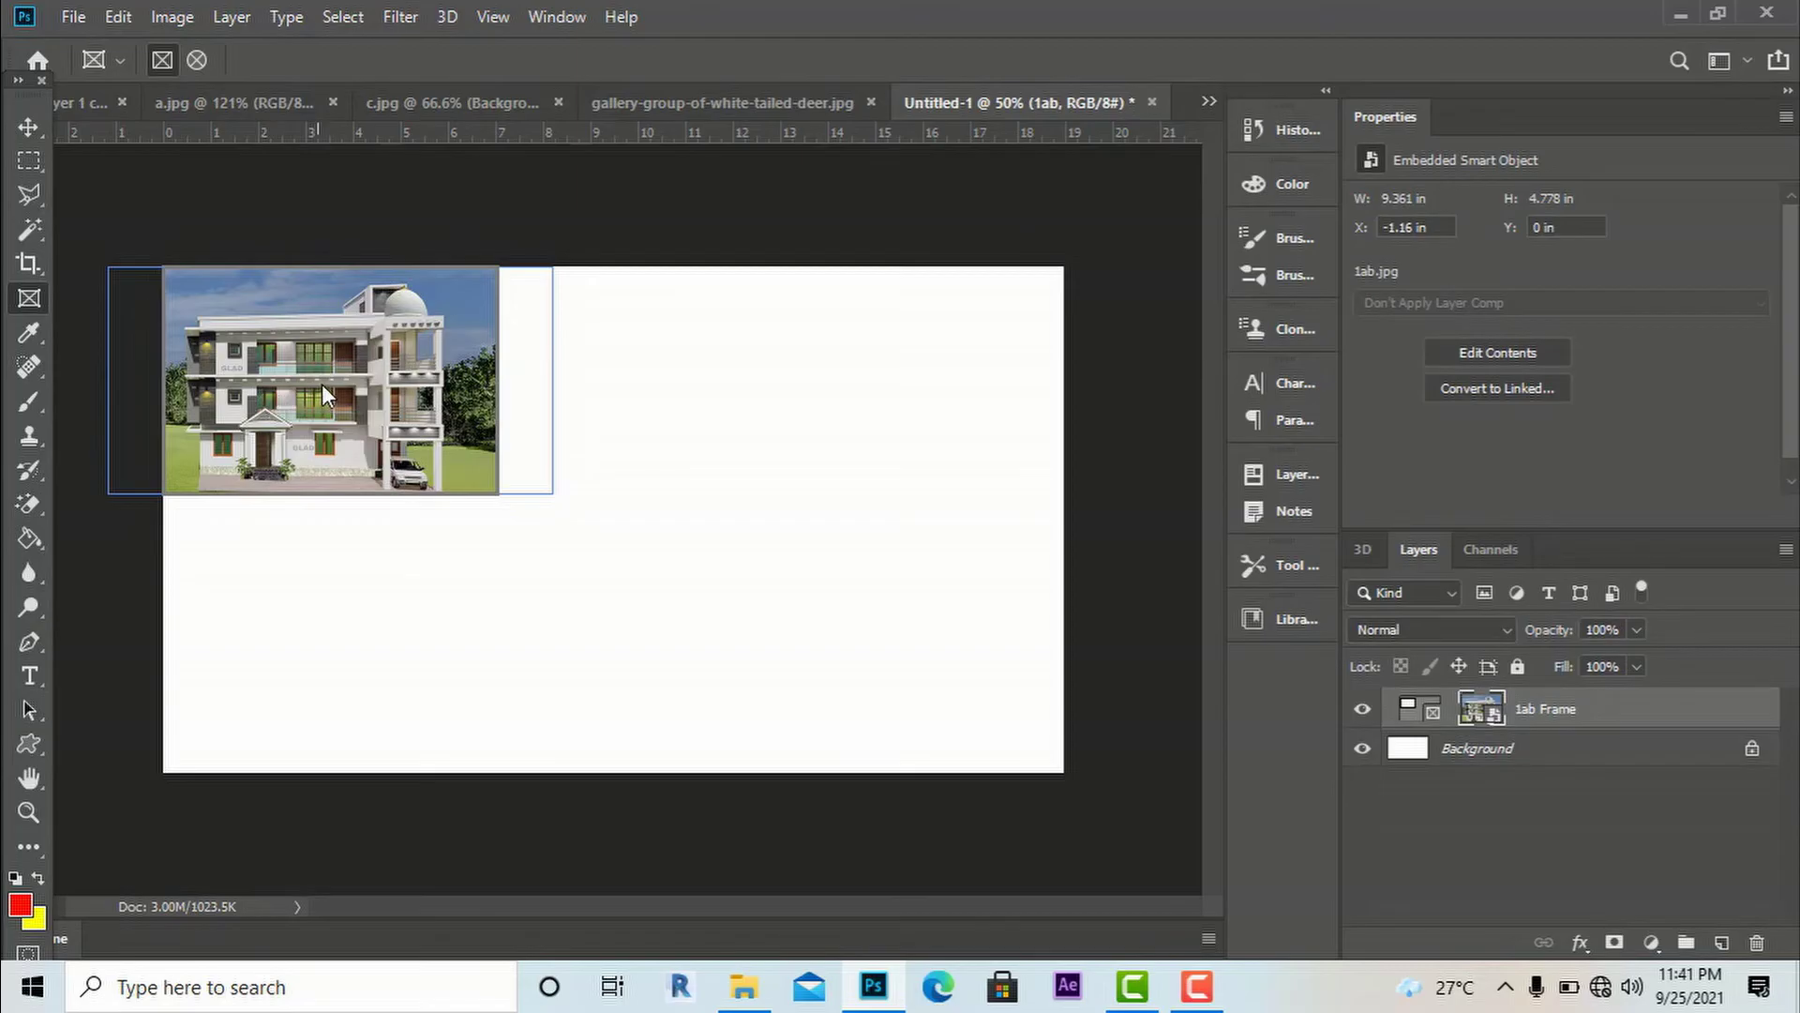
# - Enlarge the 1ab image inside its frame to about 103% and shift it so the entrance door and porch fill the frame
pyautogui.hotkey('ctrl', 't')
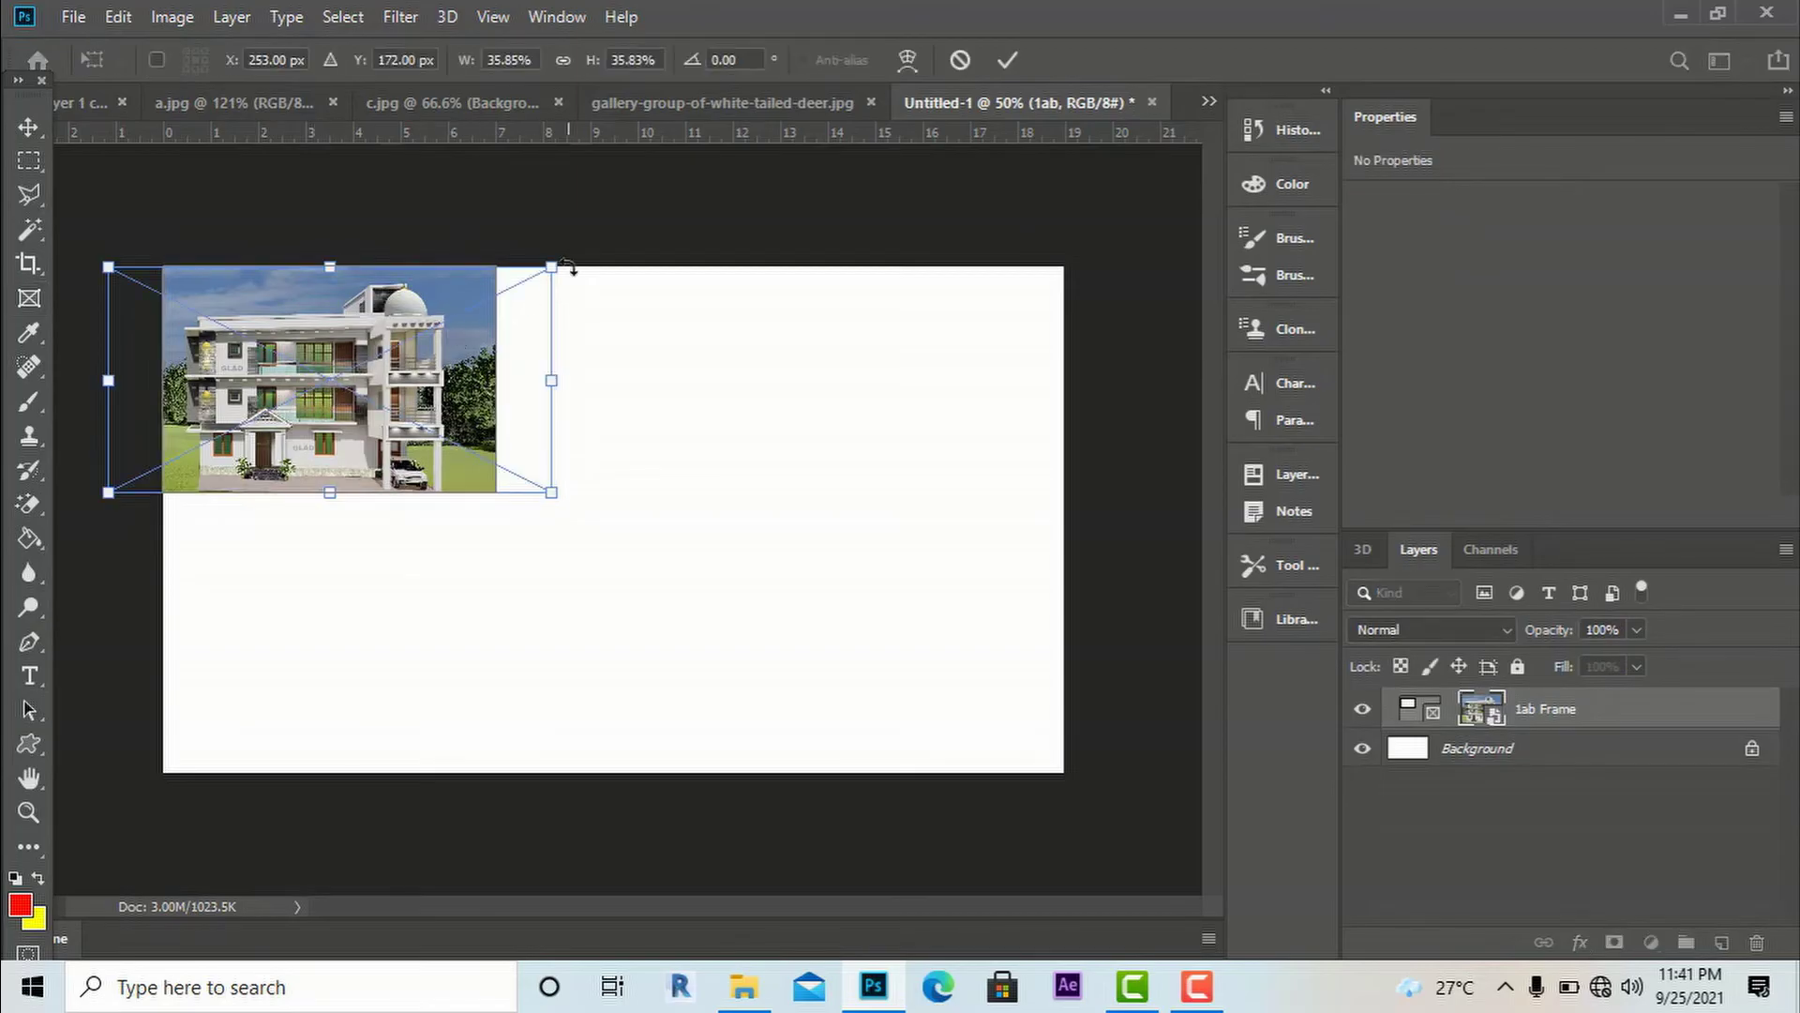
pyautogui.moveTo(587, 251); pyautogui.dragTo(836, 126)
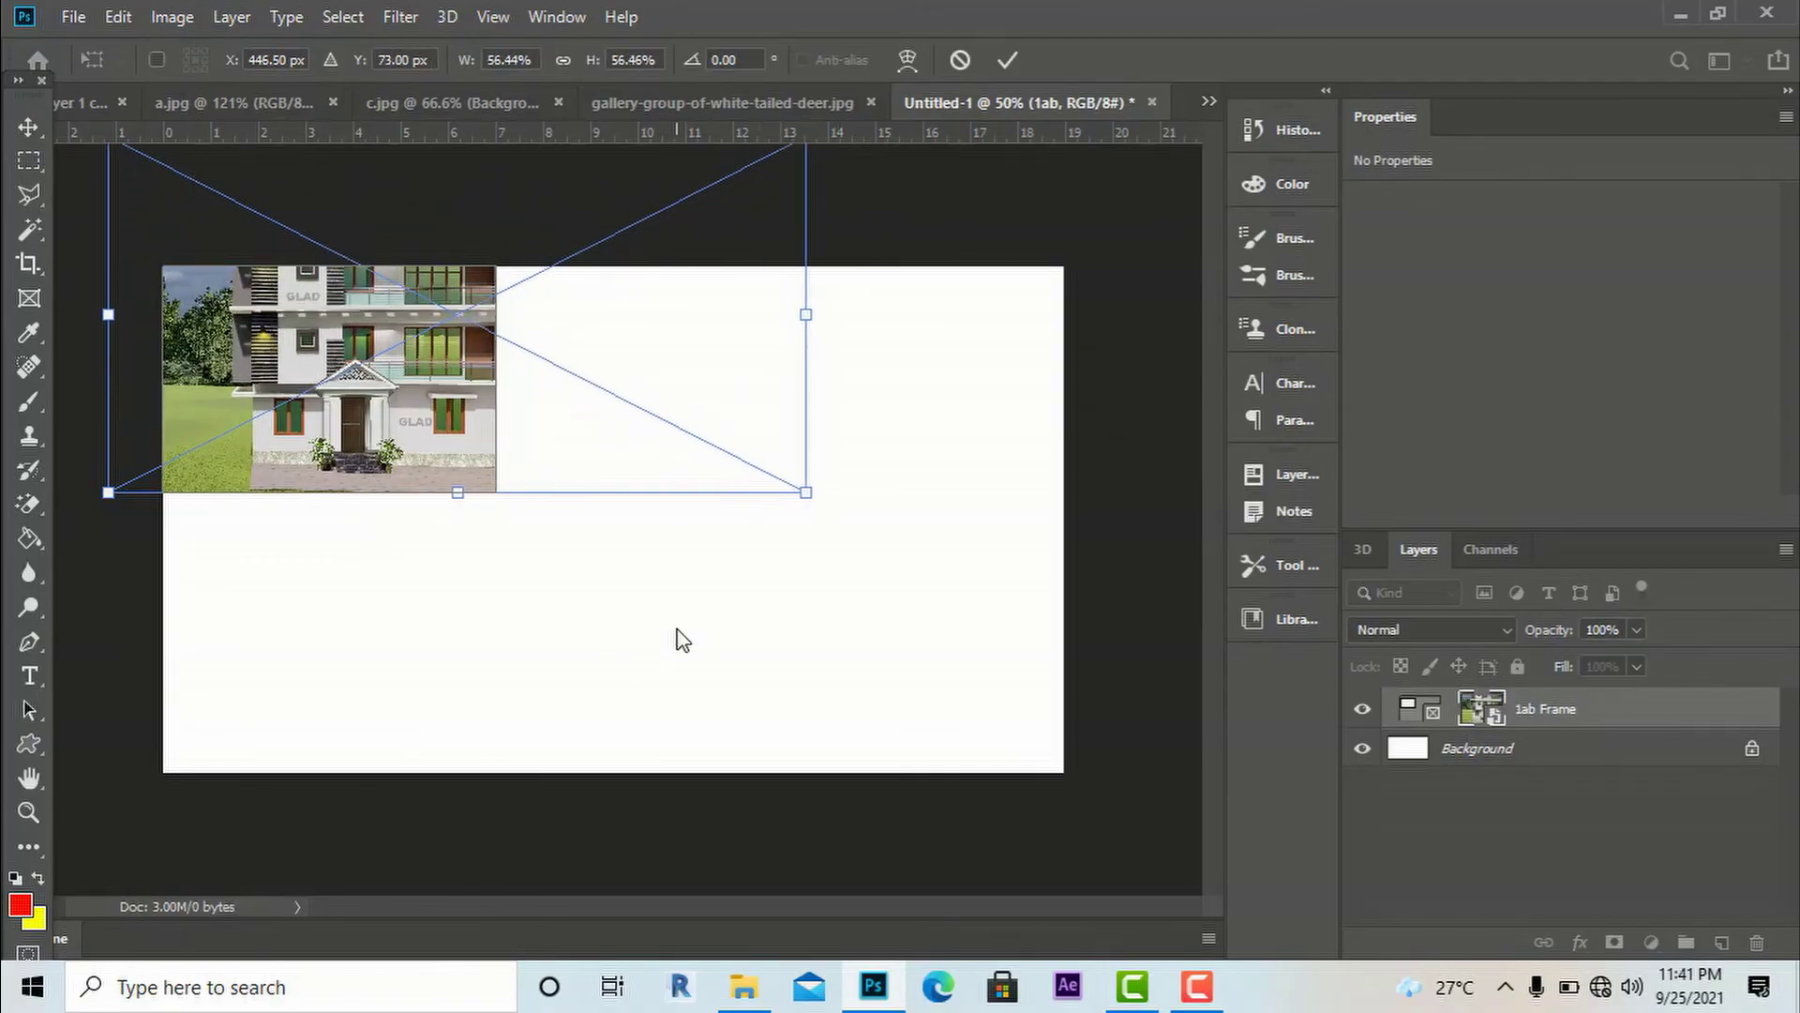
pyautogui.scroll(-1, 683, 639)
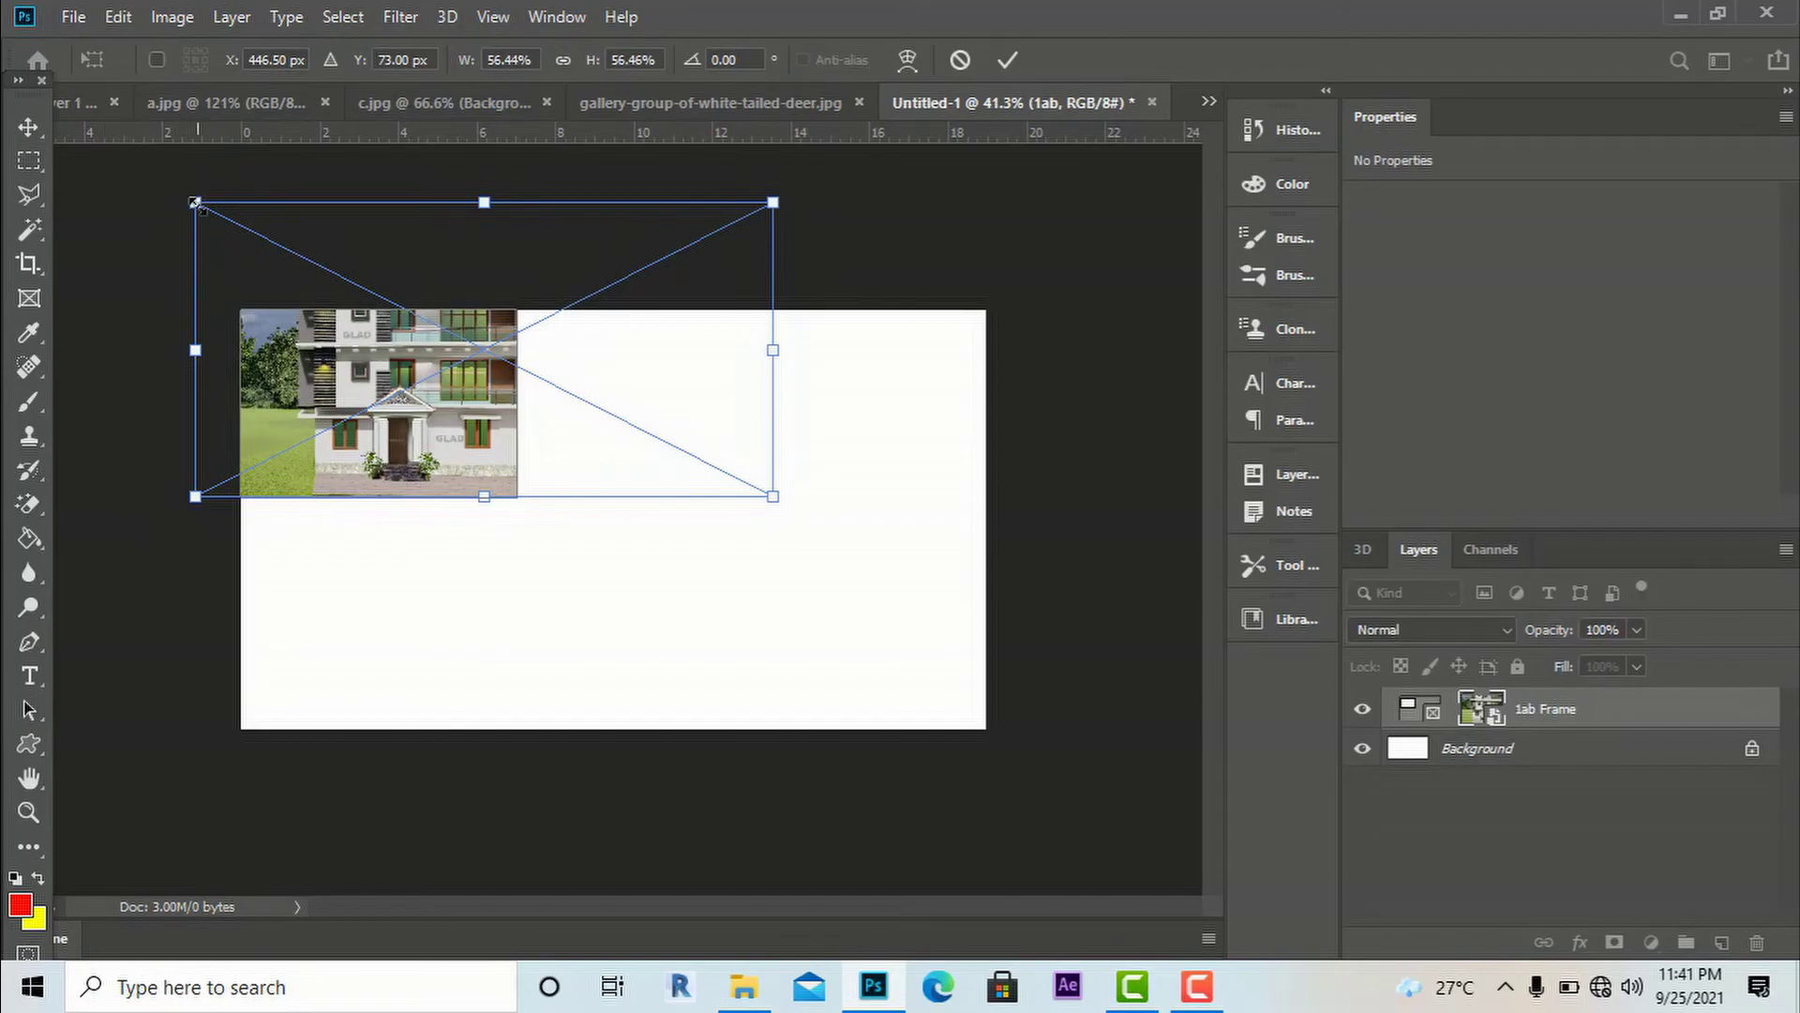
pyautogui.moveTo(195, 203); pyautogui.dragTo(68, 139)
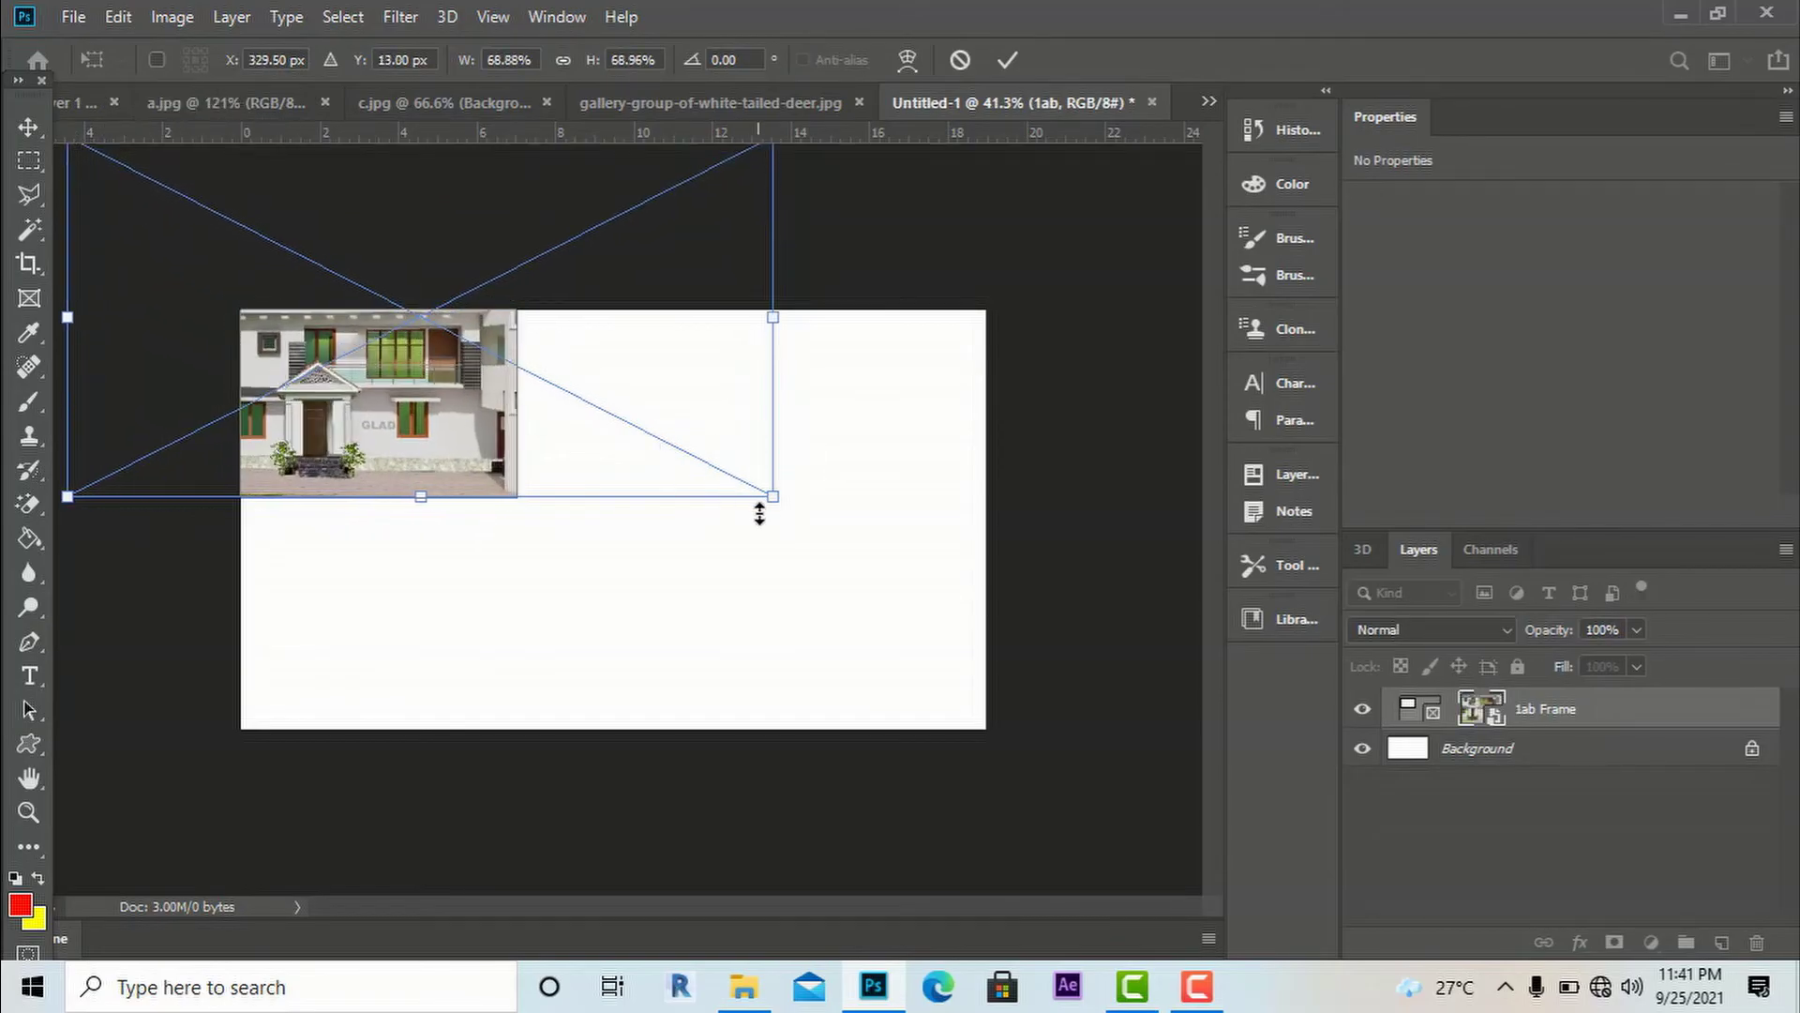
pyautogui.moveTo(775, 497); pyautogui.dragTo(865, 543)
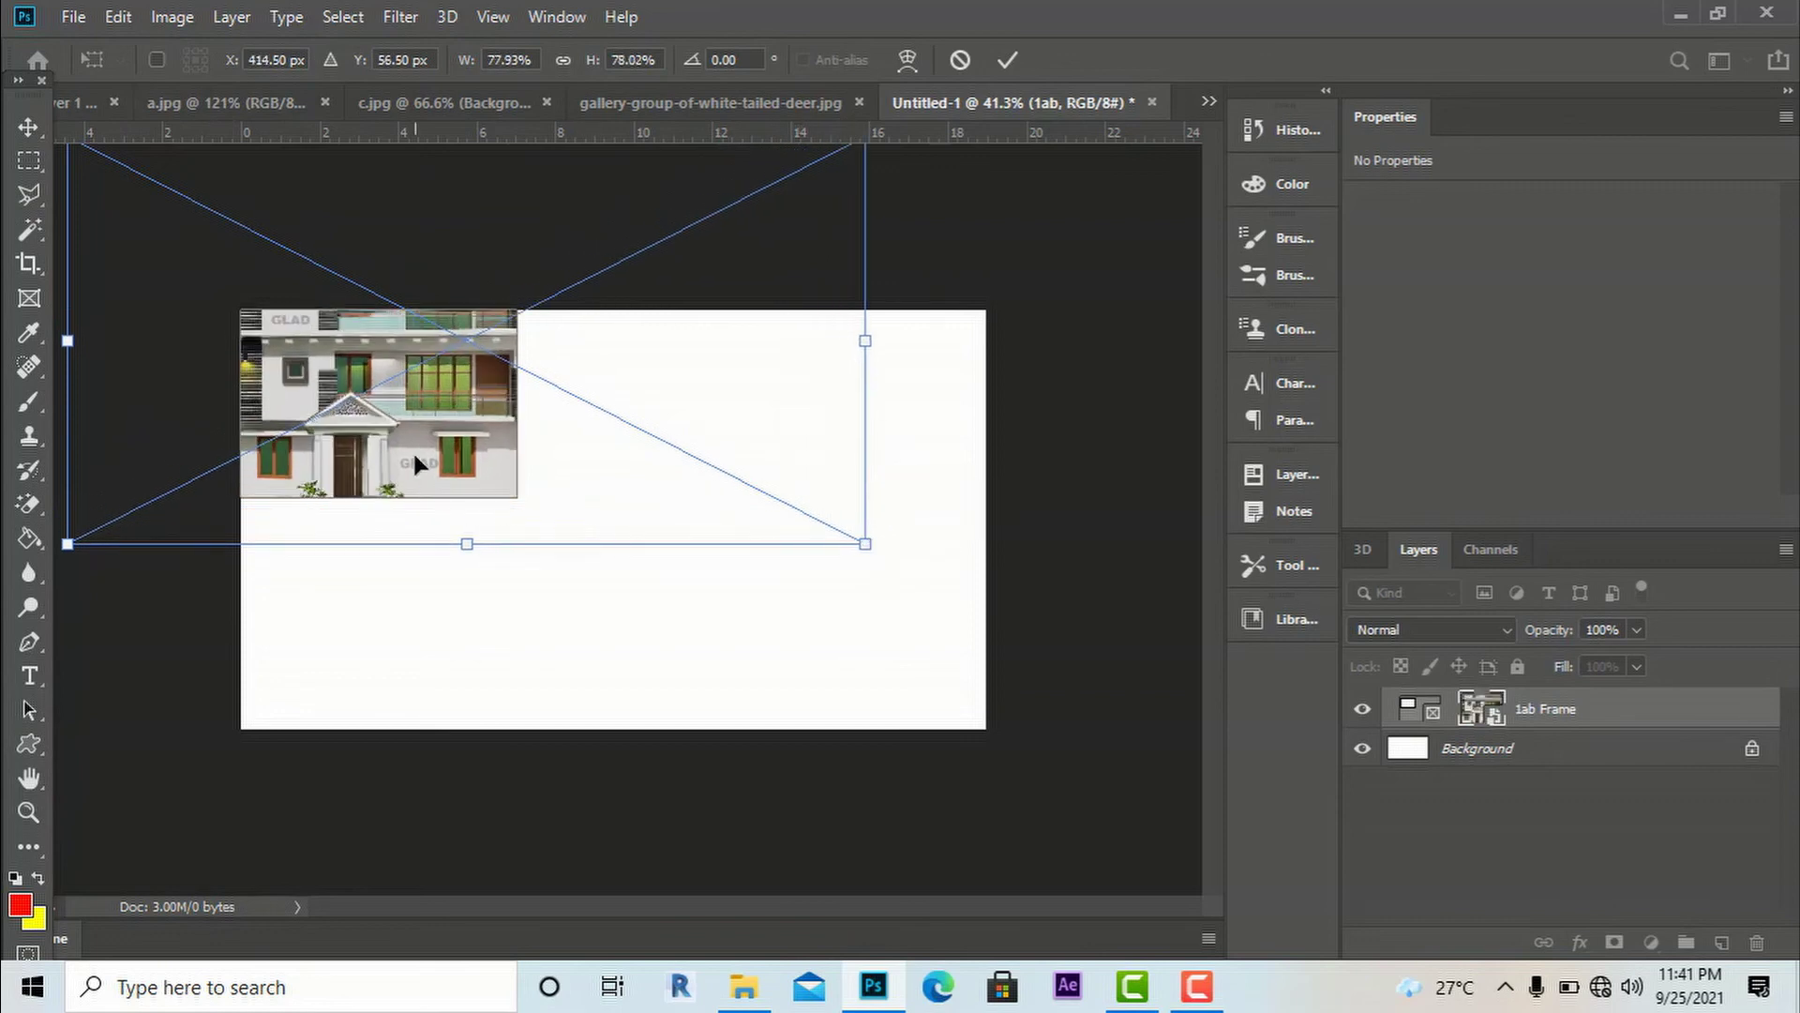
pyautogui.moveTo(416, 462); pyautogui.dragTo(384, 379)
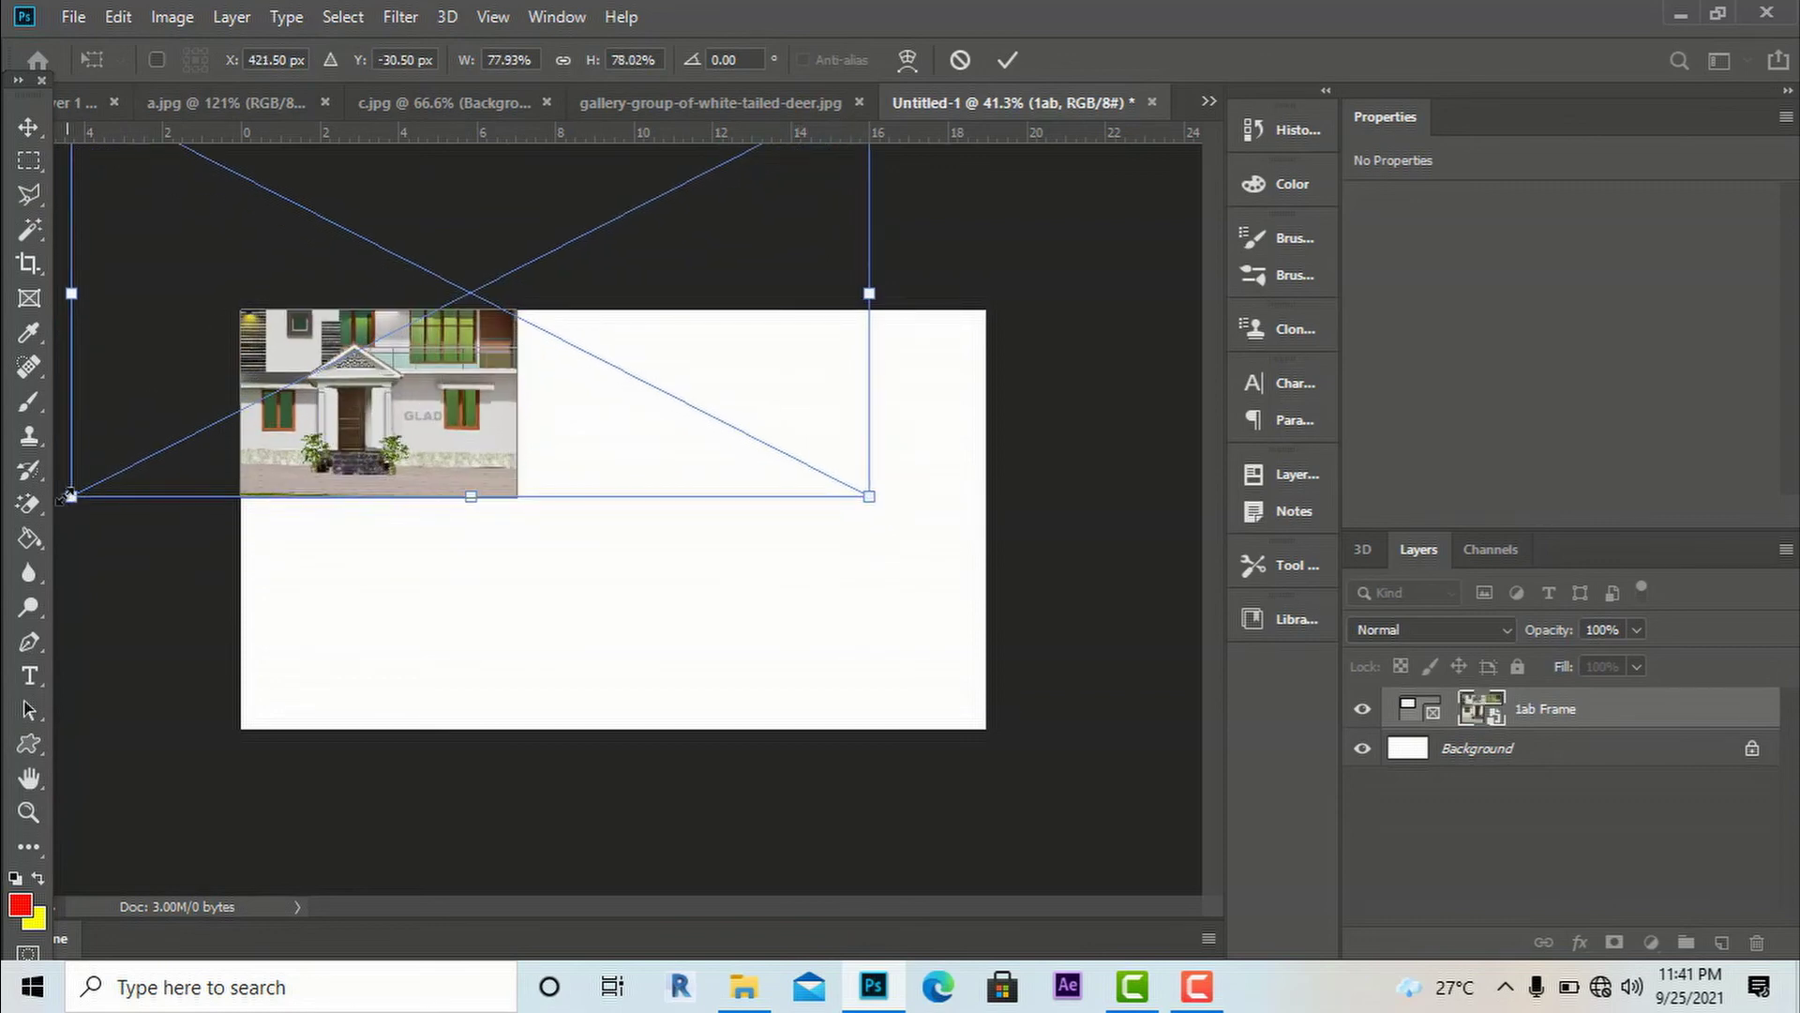
pyautogui.moveTo(71, 495); pyautogui.dragTo(13, 528)
pyautogui.moveTo(441, 410); pyautogui.dragTo(468, 396)
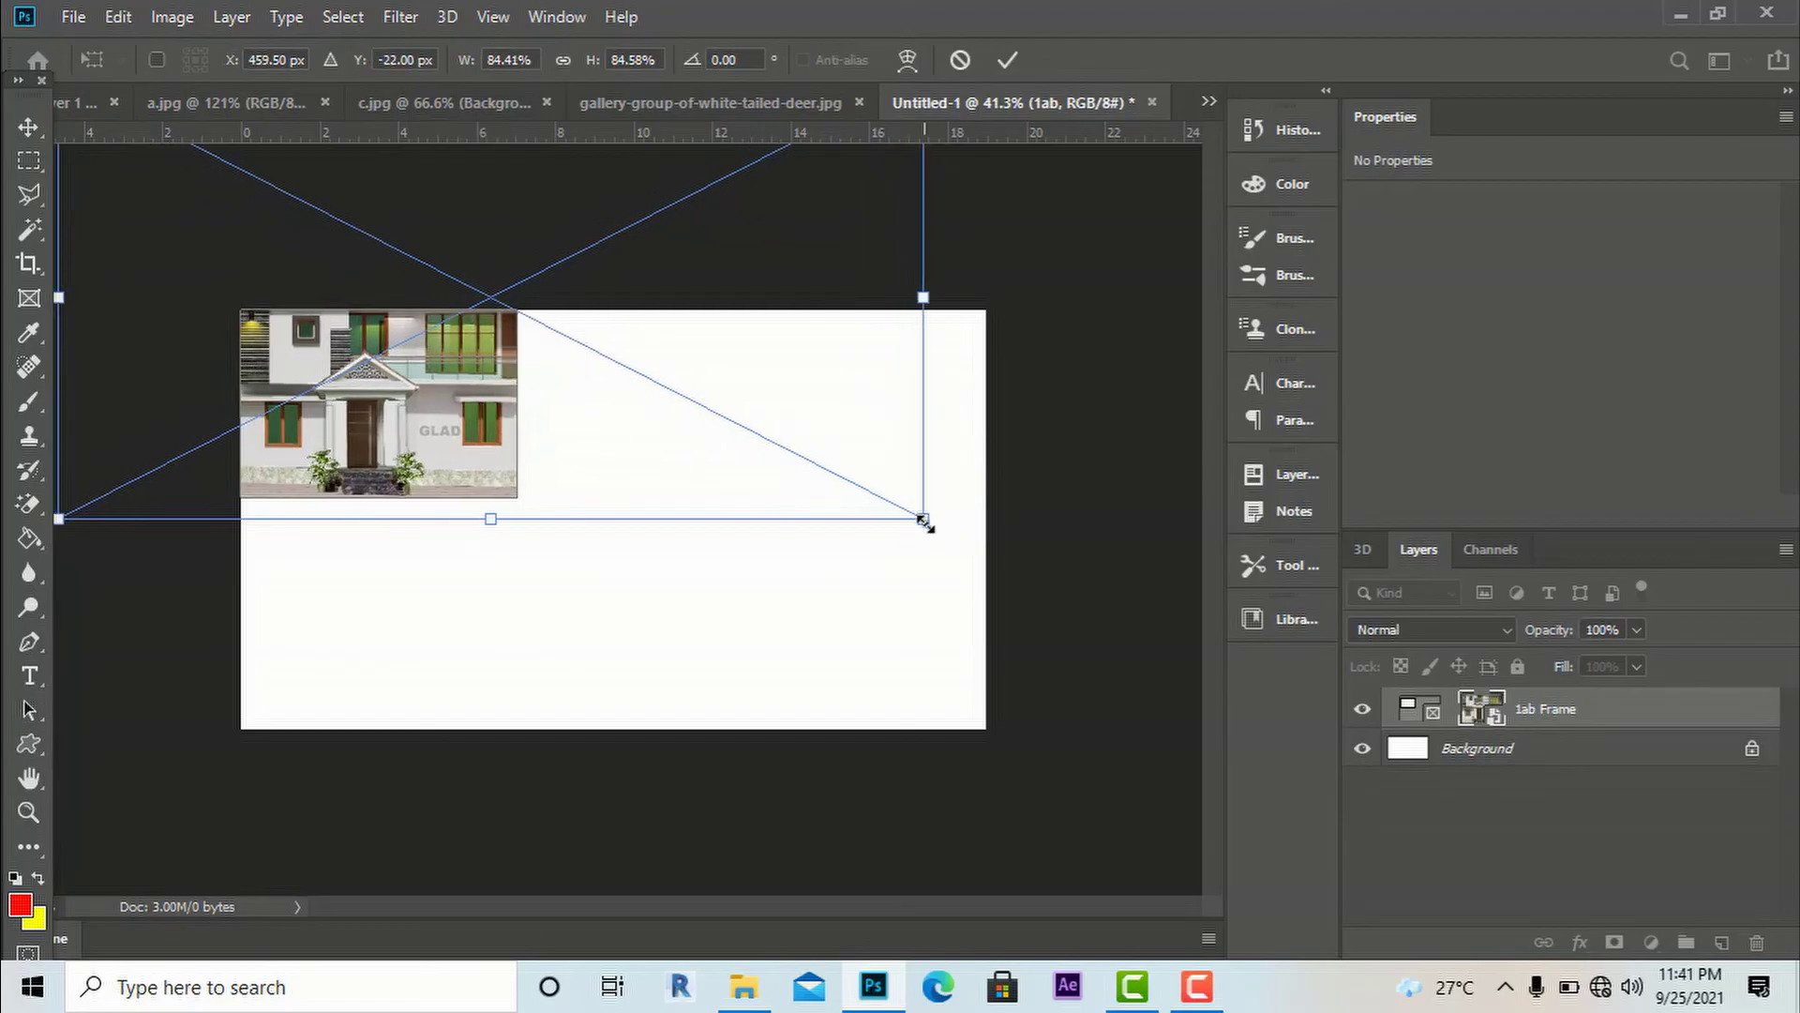
pyautogui.moveTo(924, 520); pyautogui.dragTo(1046, 694)
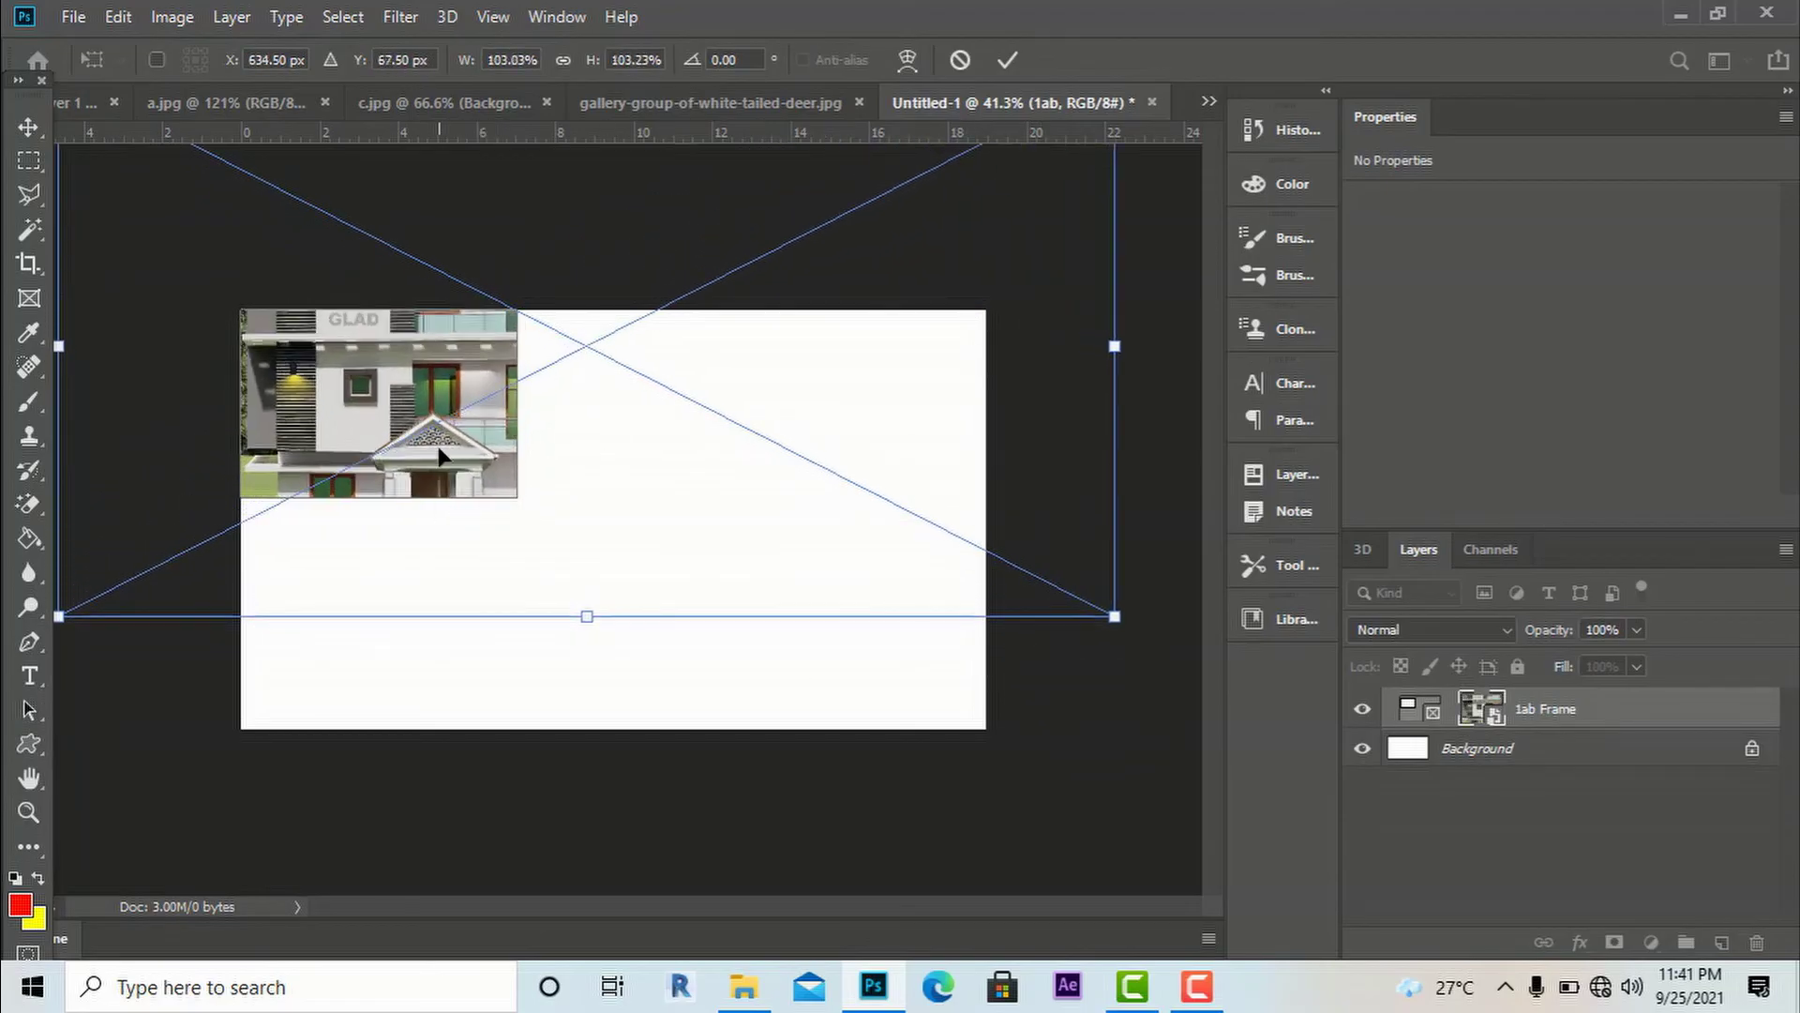
pyautogui.moveTo(441, 457); pyautogui.dragTo(397, 364)
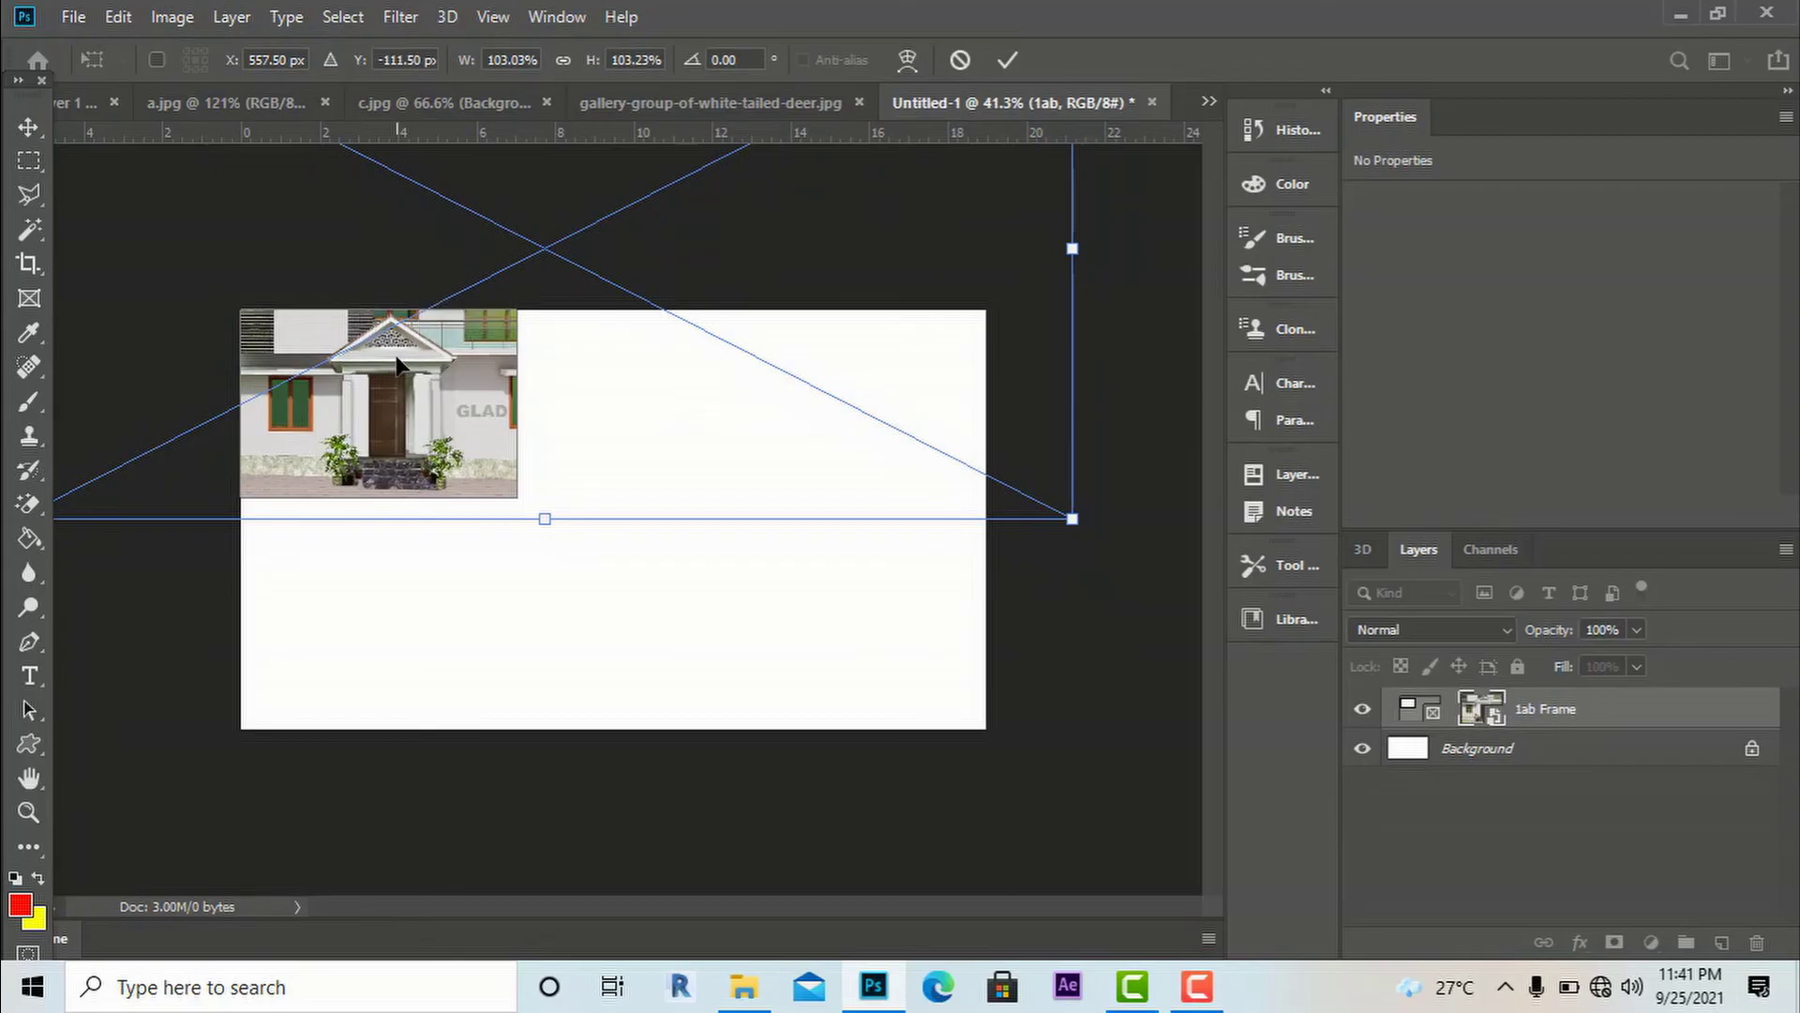
pyautogui.click(27, 128)
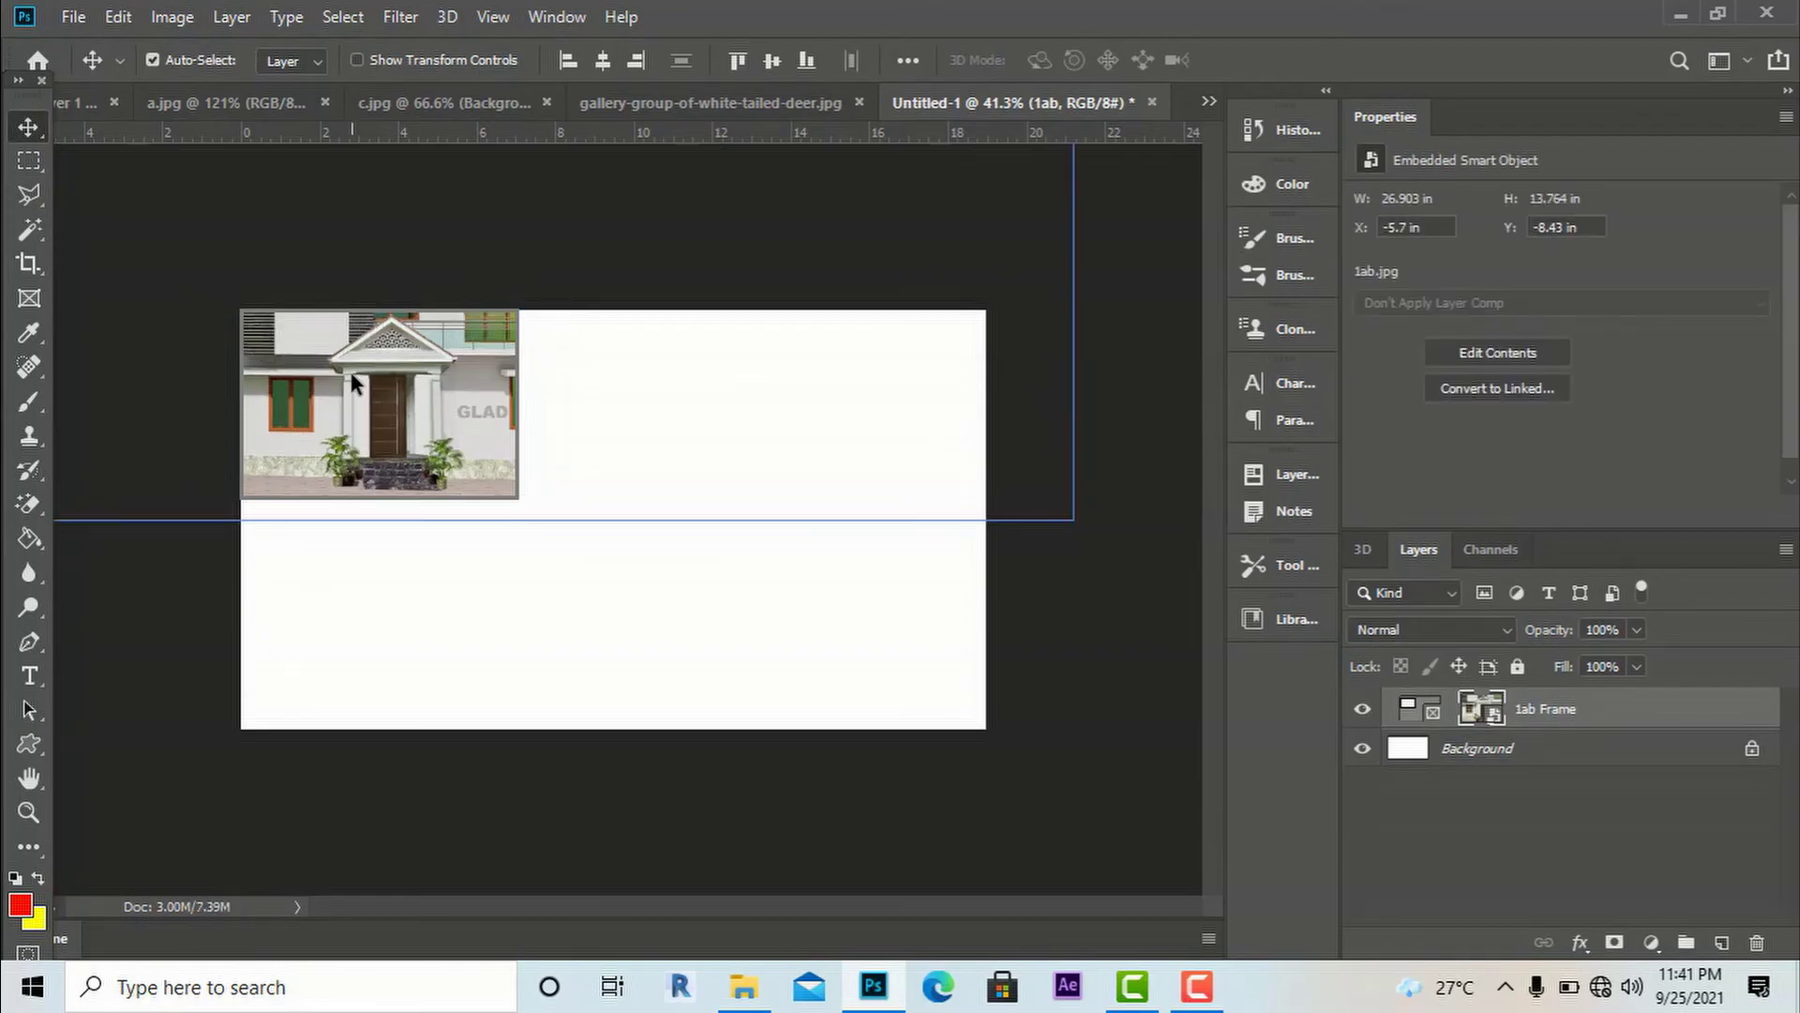
# - Move the frame together with its image across the canvas and back to the upper-left corner
pyautogui.moveTo(351, 371); pyautogui.dragTo(289, 381)
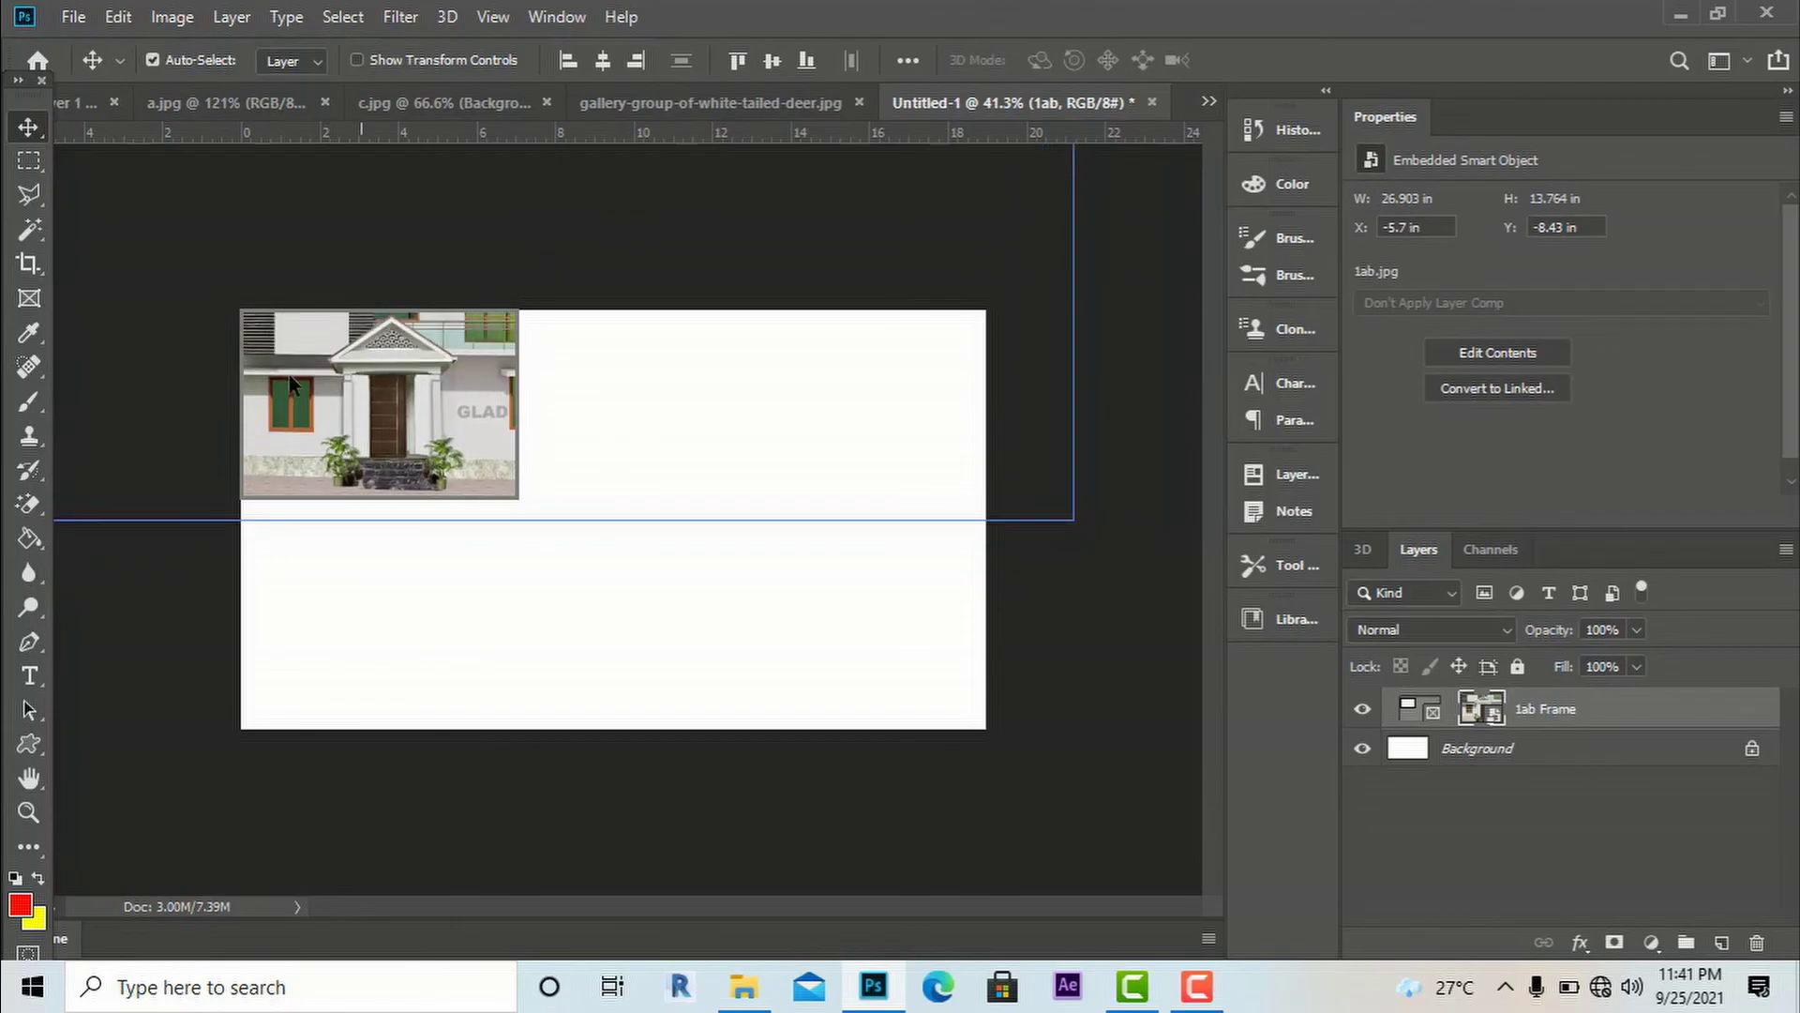
pyautogui.click(245, 610)
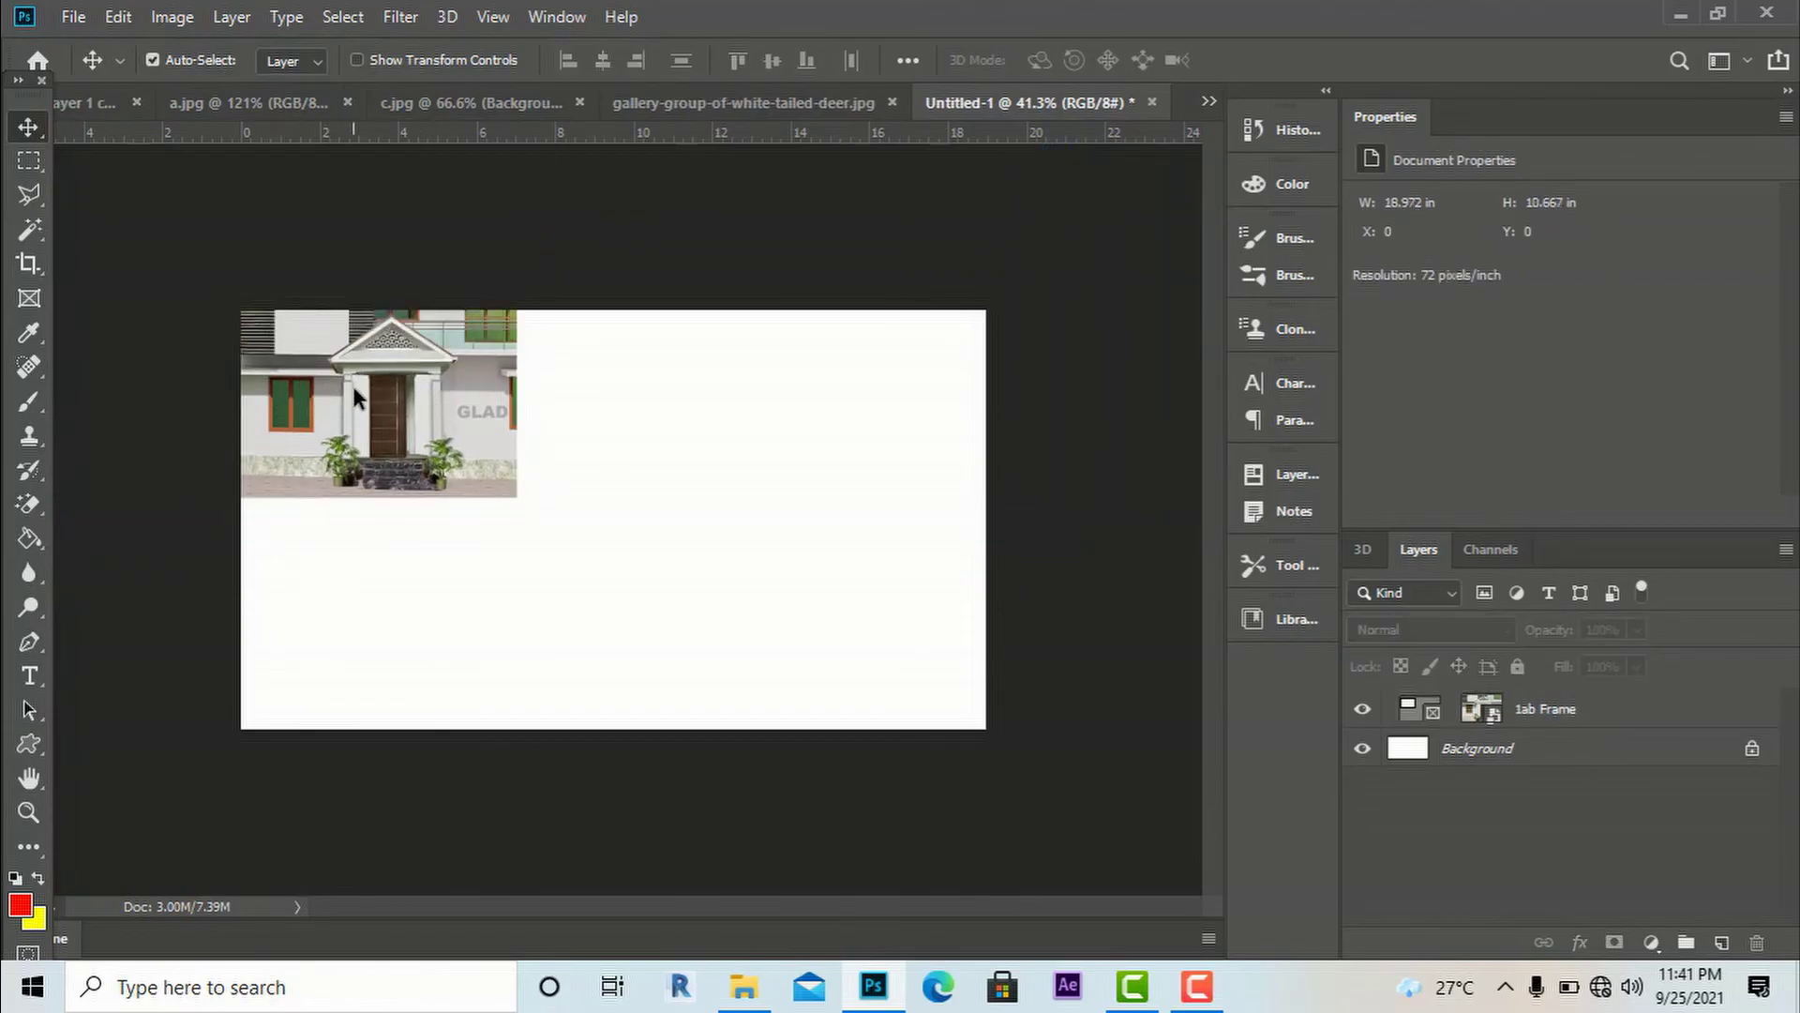
pyautogui.moveTo(443, 394); pyautogui.dragTo(673, 409)
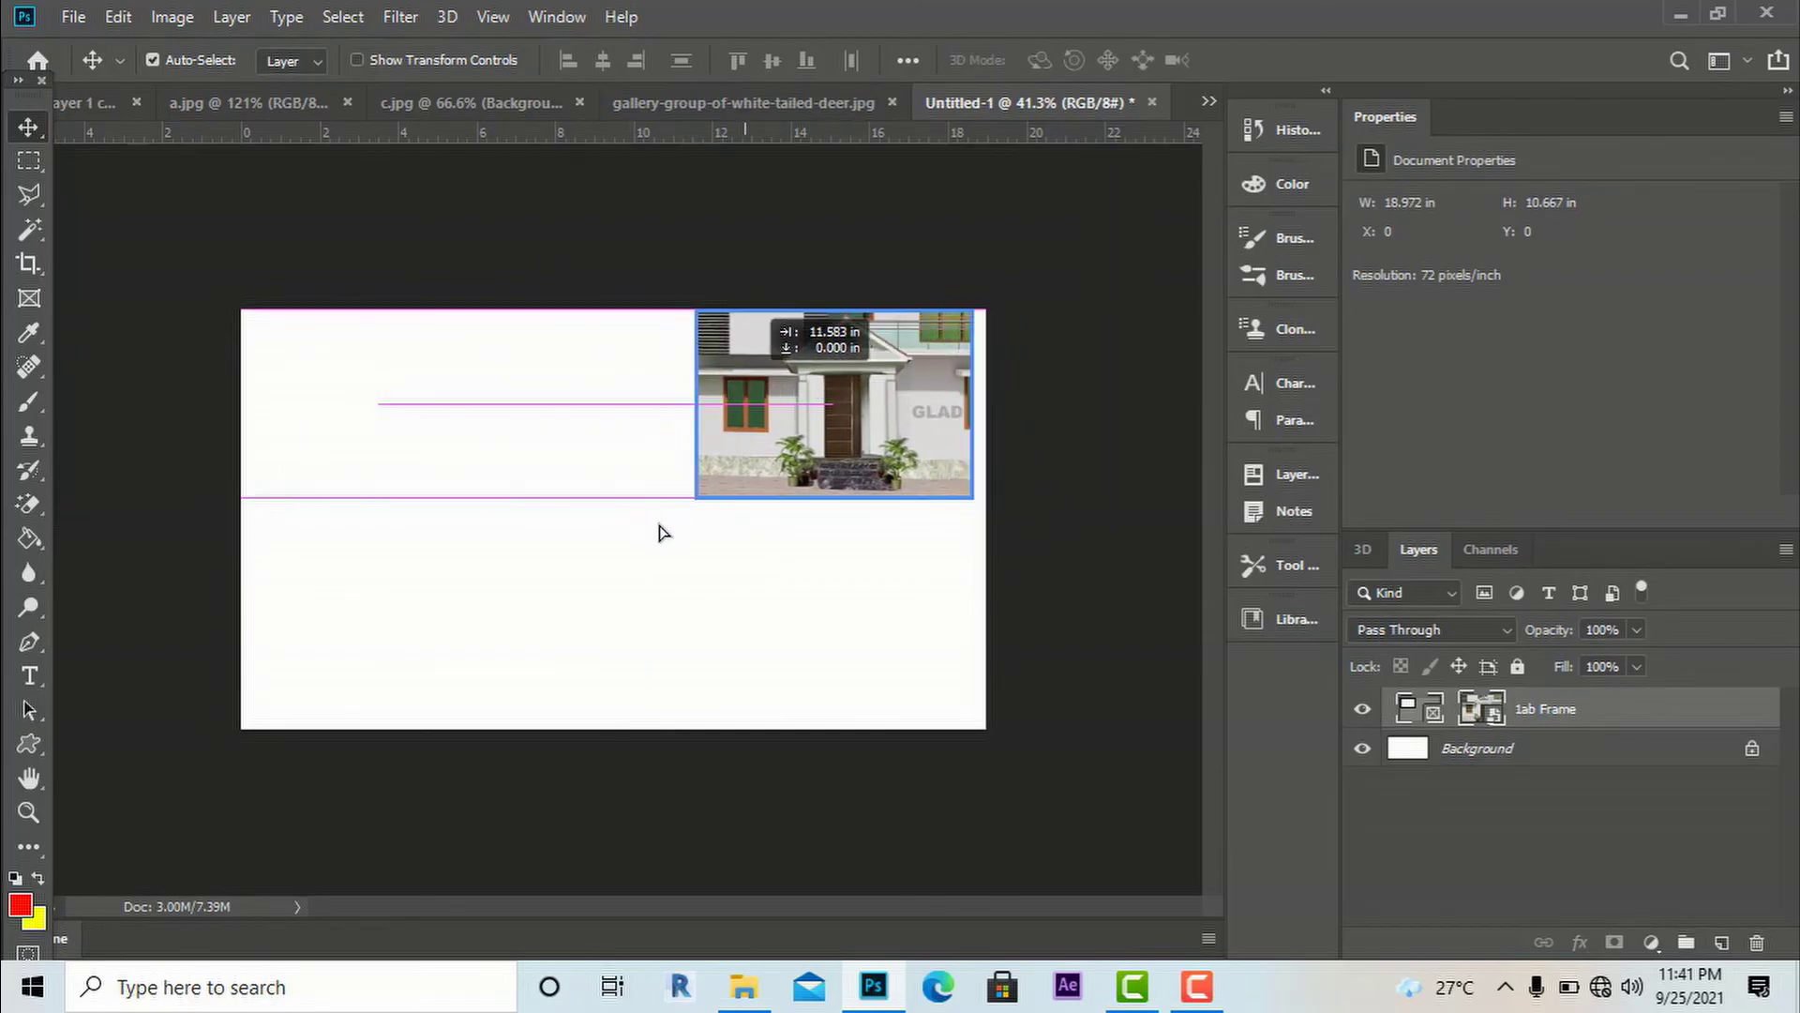
pyautogui.moveTo(659, 533); pyautogui.dragTo(342, 391)
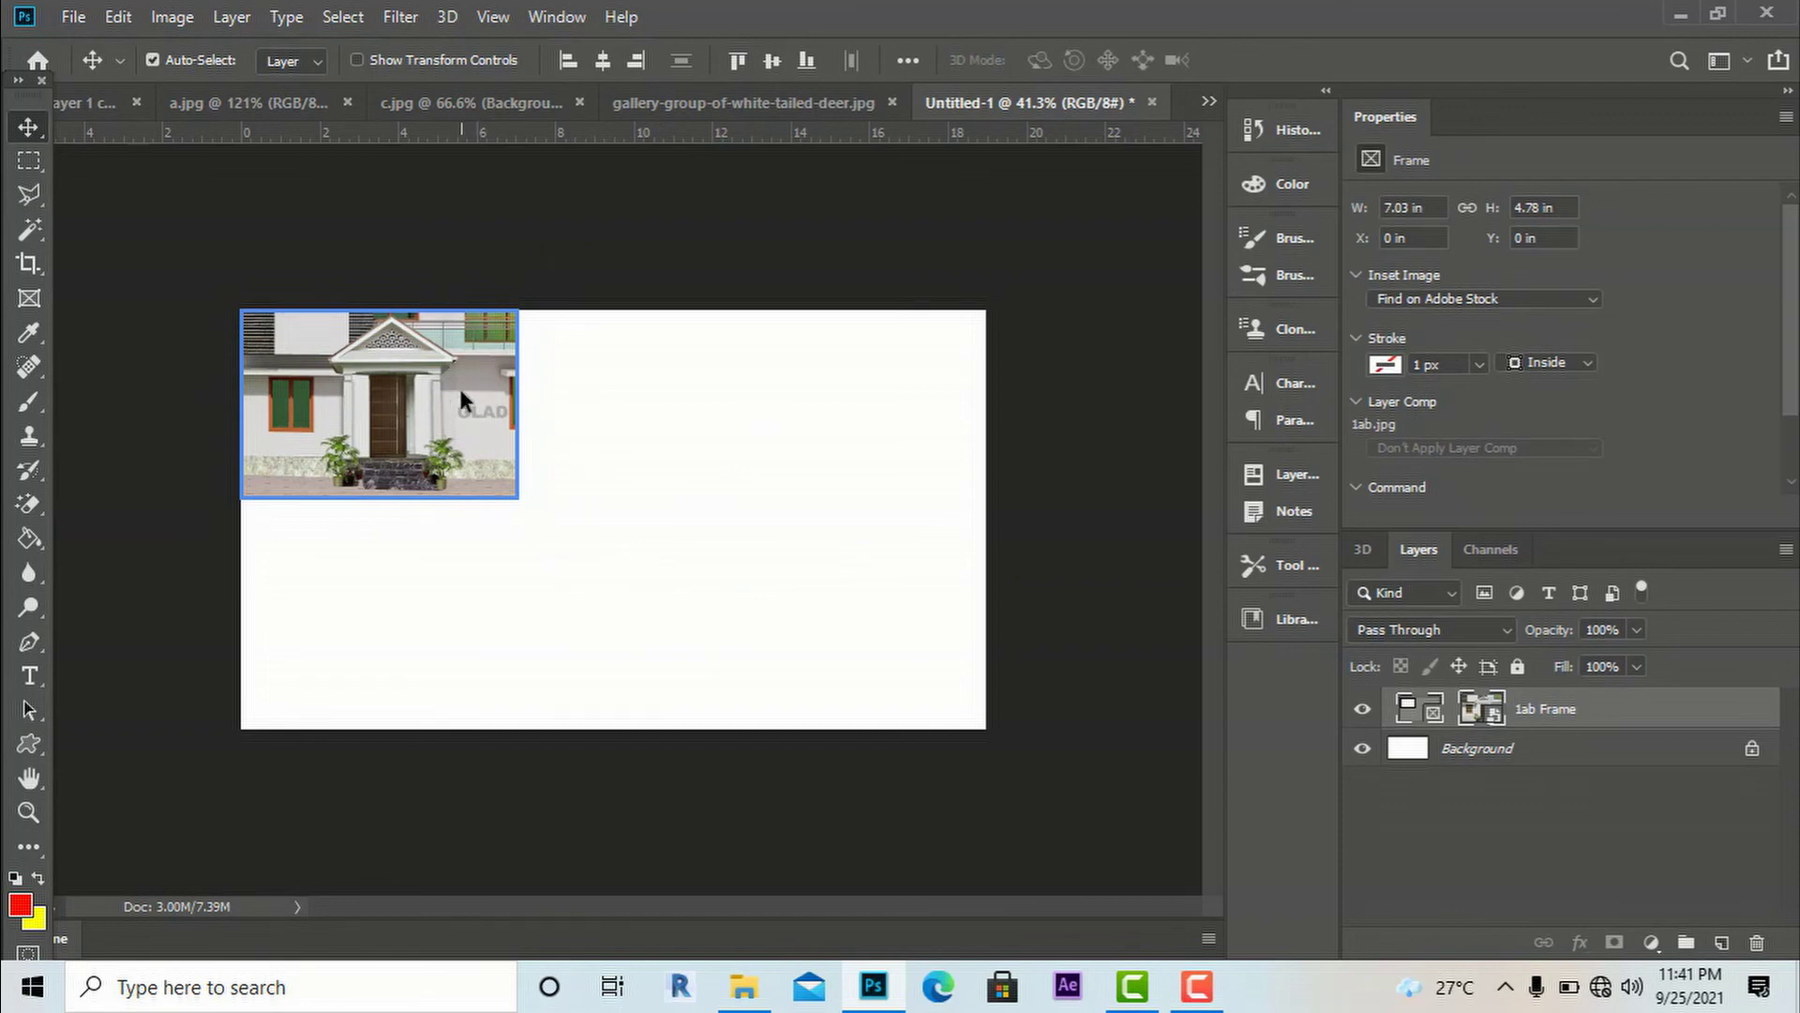
# - Draw a second frame about 11.65 x 5.33 in to the right of the first and fill it with the 1.jpg image from the render folder
pyautogui.click(30, 298)
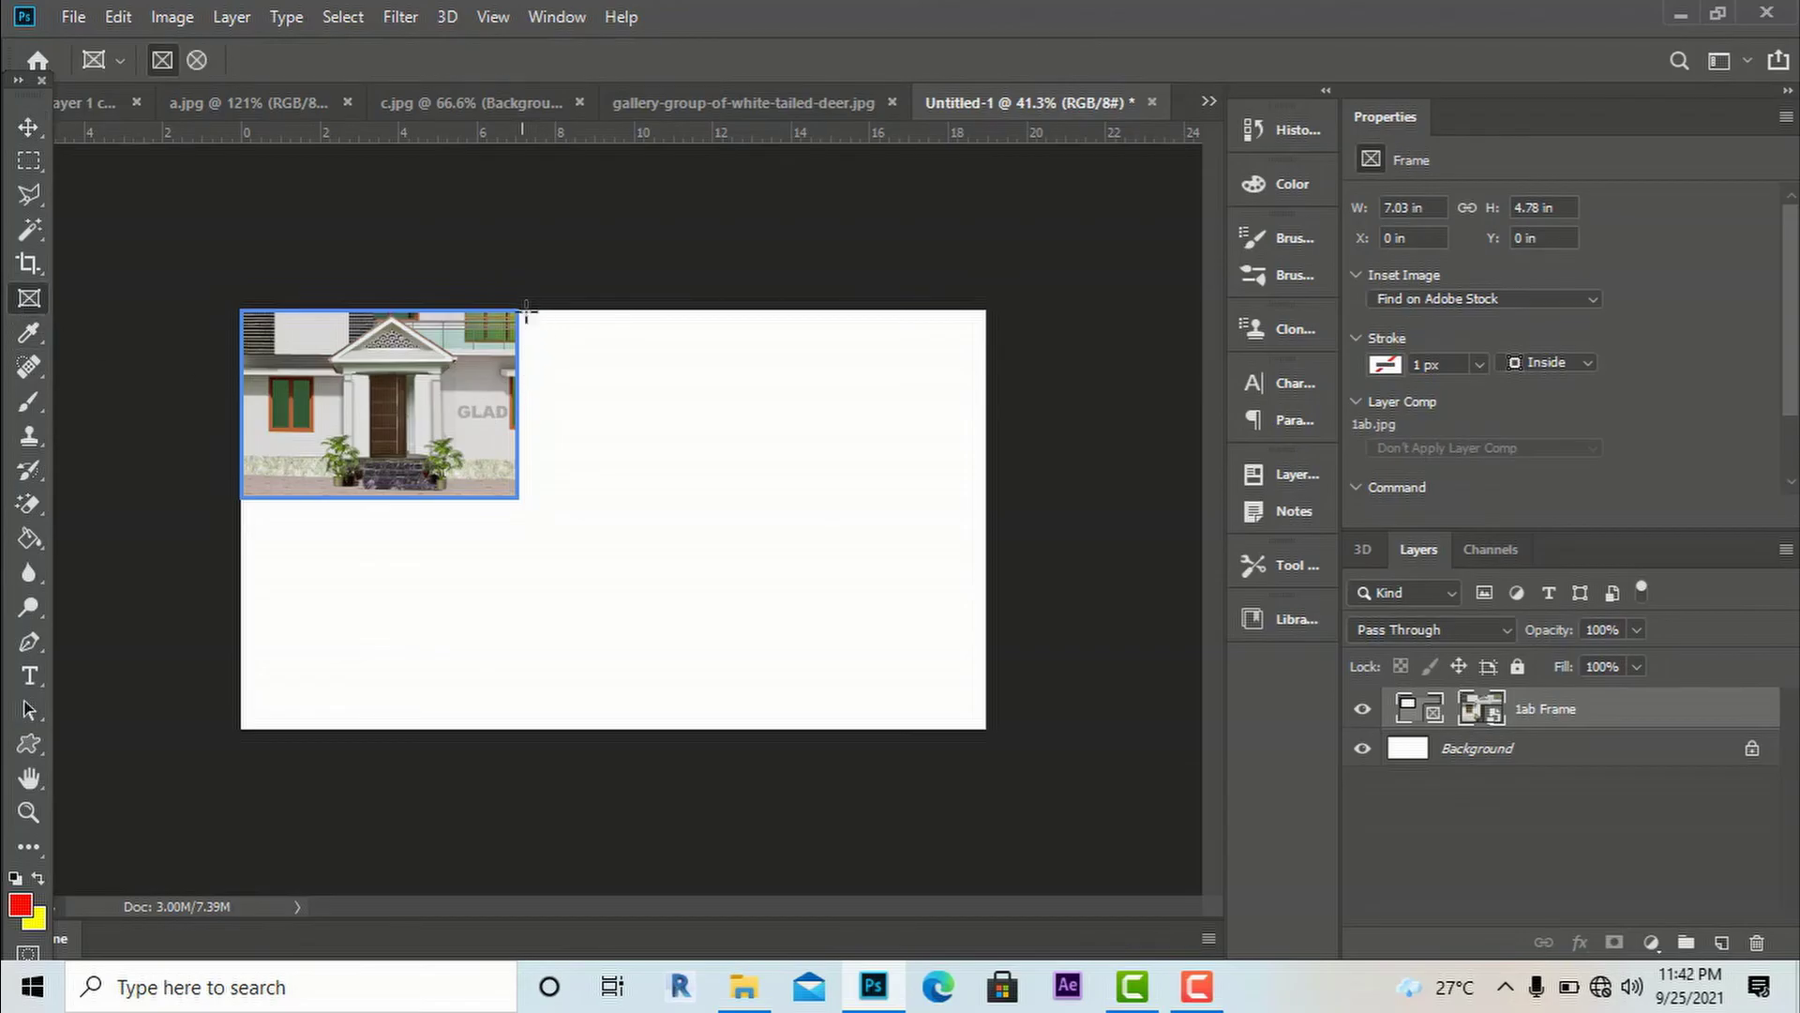
pyautogui.moveTo(529, 312); pyautogui.dragTo(981, 521)
pyautogui.moveTo(750, 991)
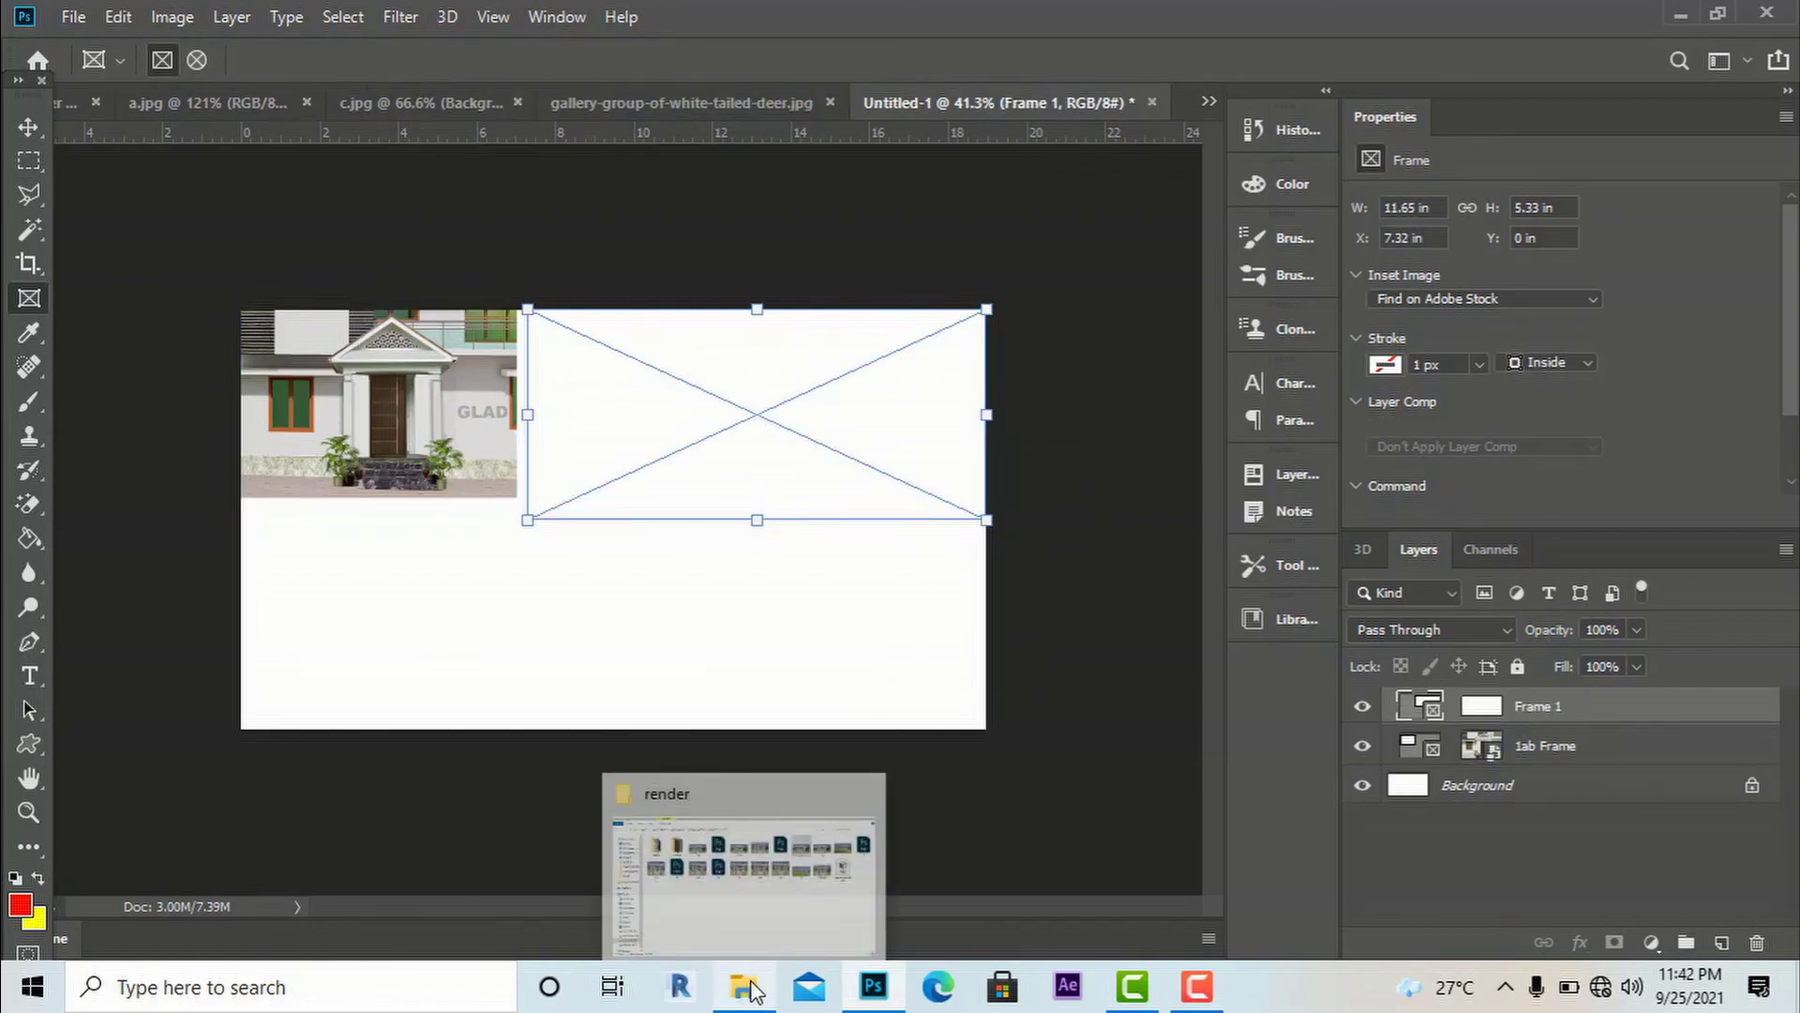
pyautogui.click(750, 895)
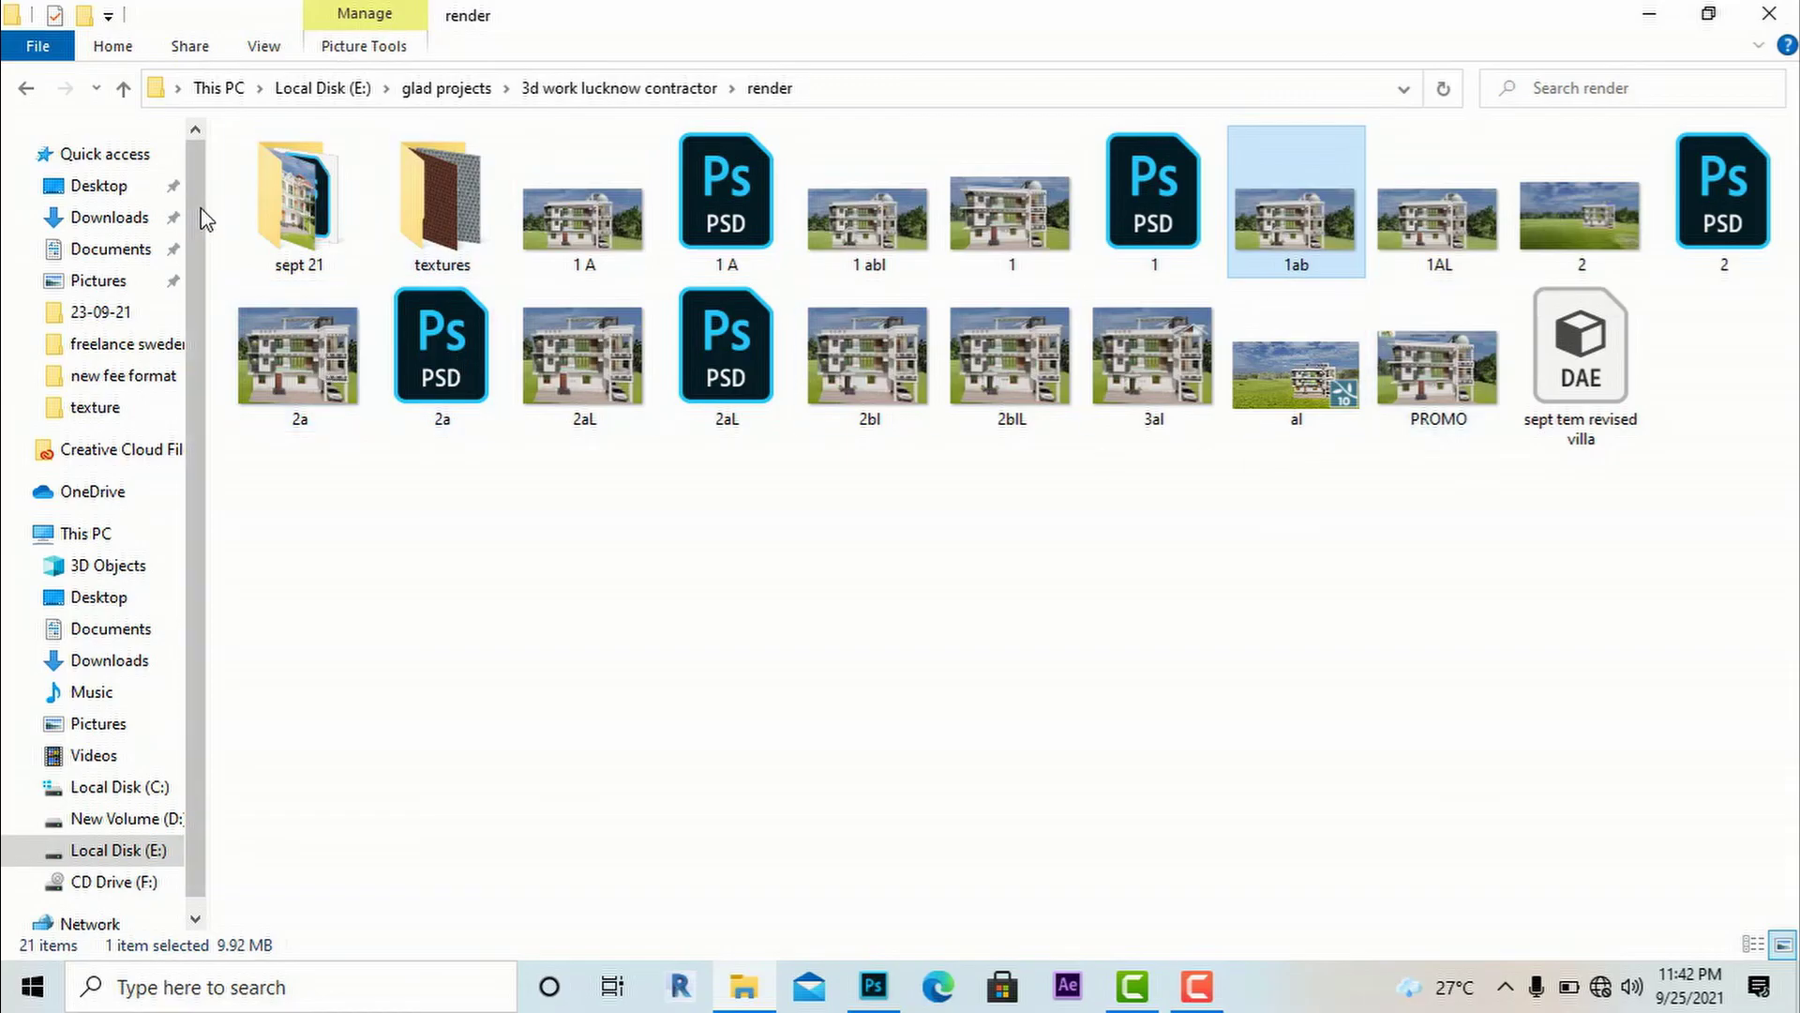
pyautogui.moveTo(1012, 216); pyautogui.dragTo(754, 448)
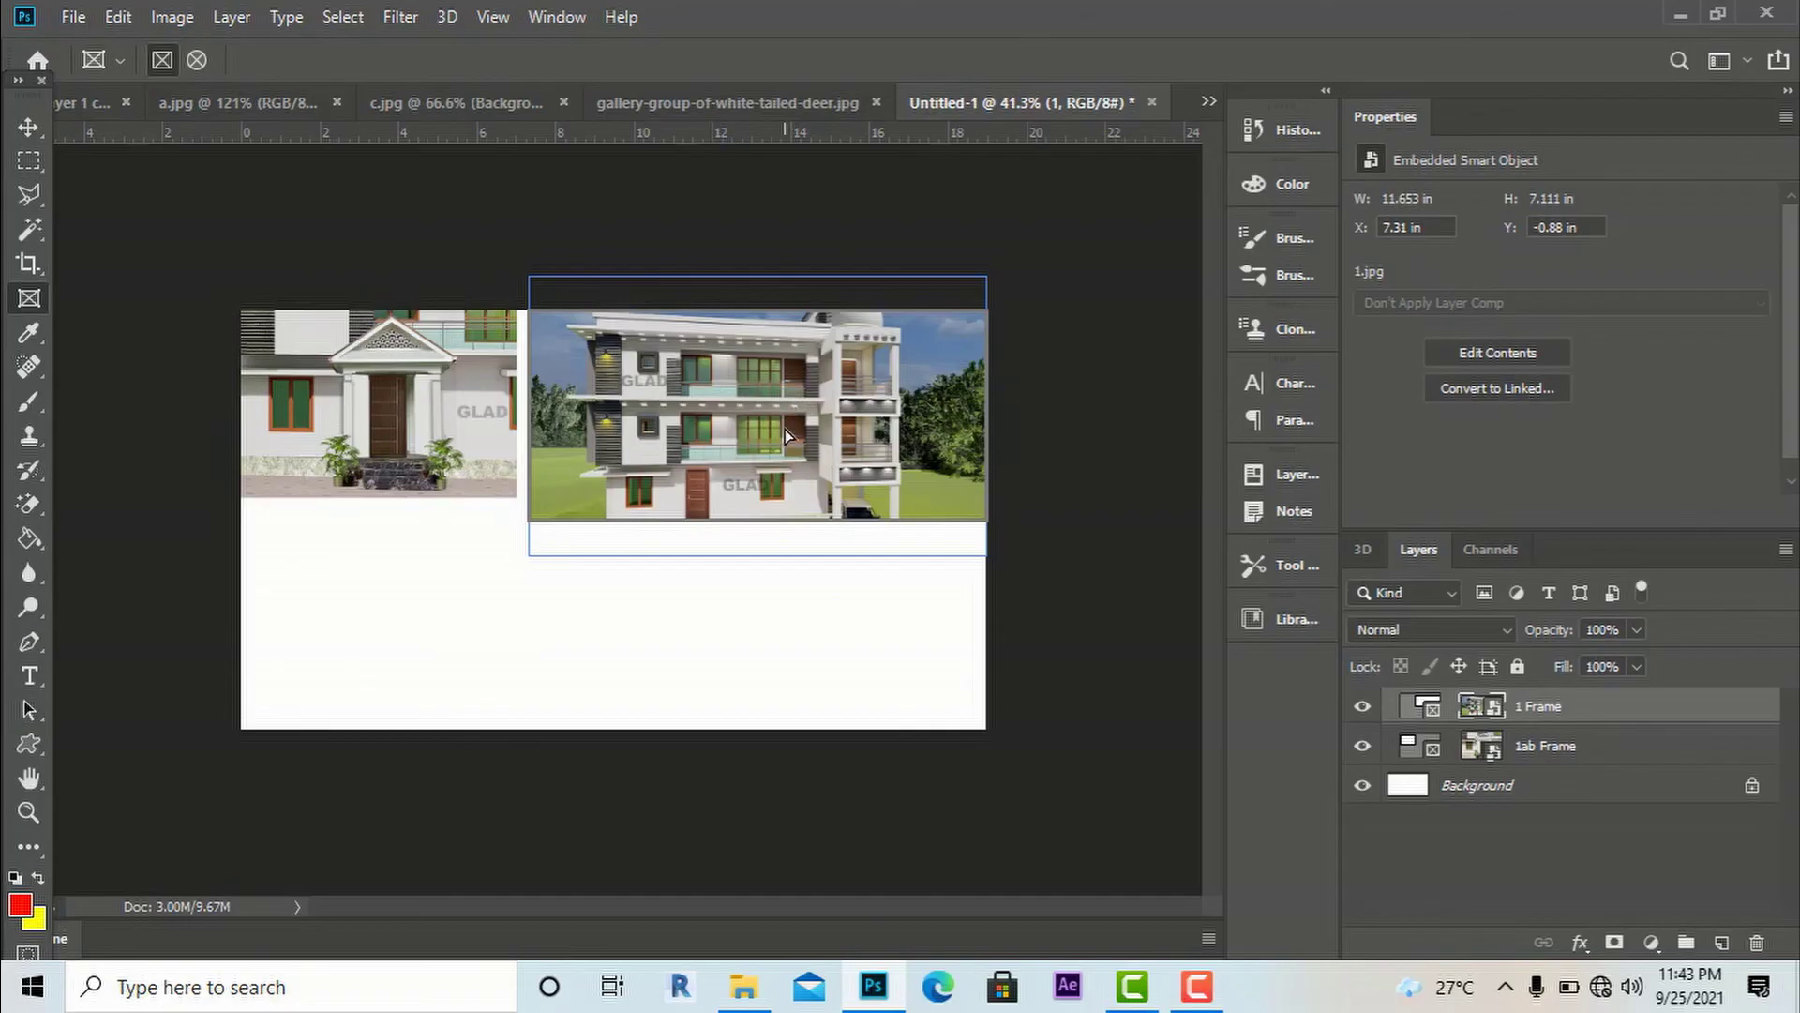
pyautogui.moveTo(785, 430); pyautogui.dragTo(767, 385)
pyautogui.click(30, 124)
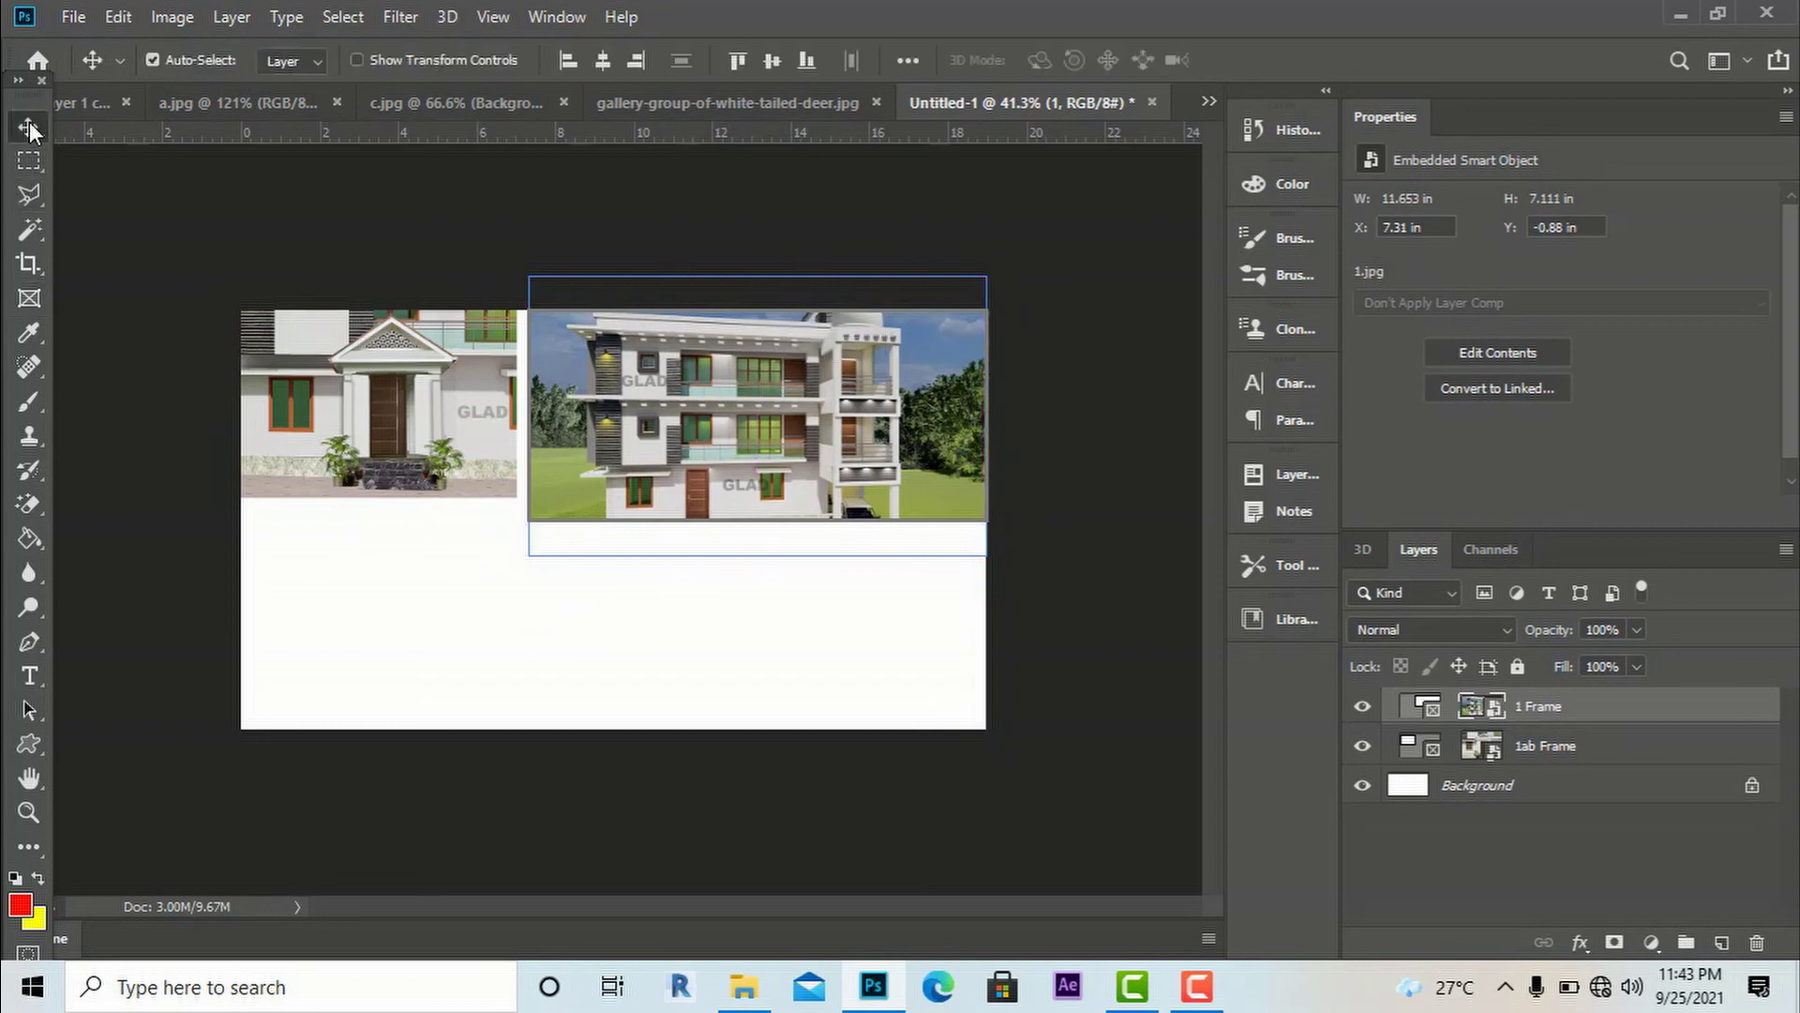